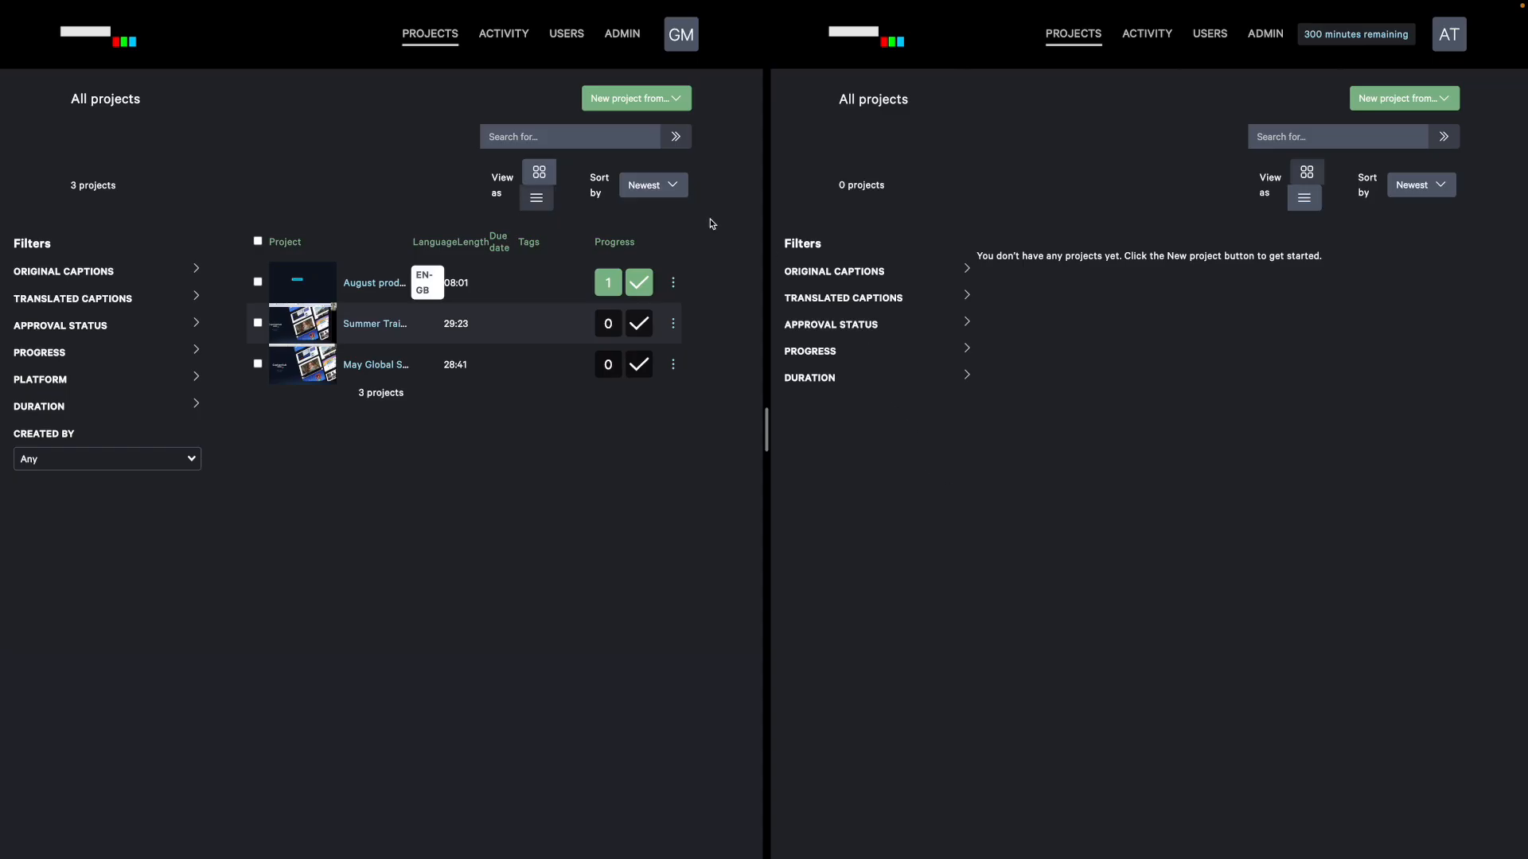
# - Create a new automation template named "FR, ES, IT, PT" in the customer workspace
pyautogui.click(681, 38)
pyautogui.click(649, 292)
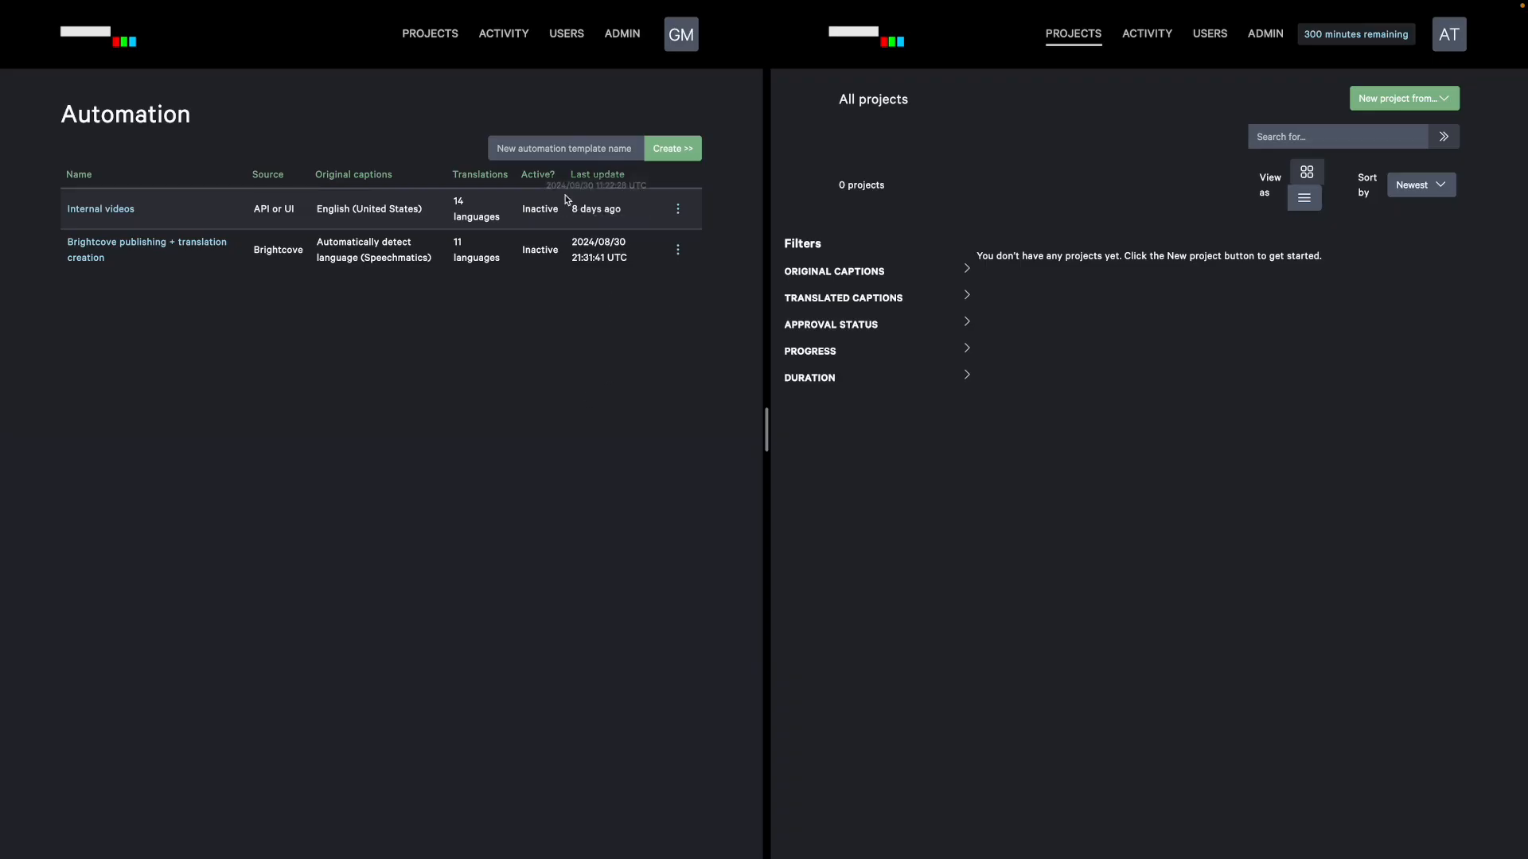
pyautogui.click(544, 149)
pyautogui.press('super+v')
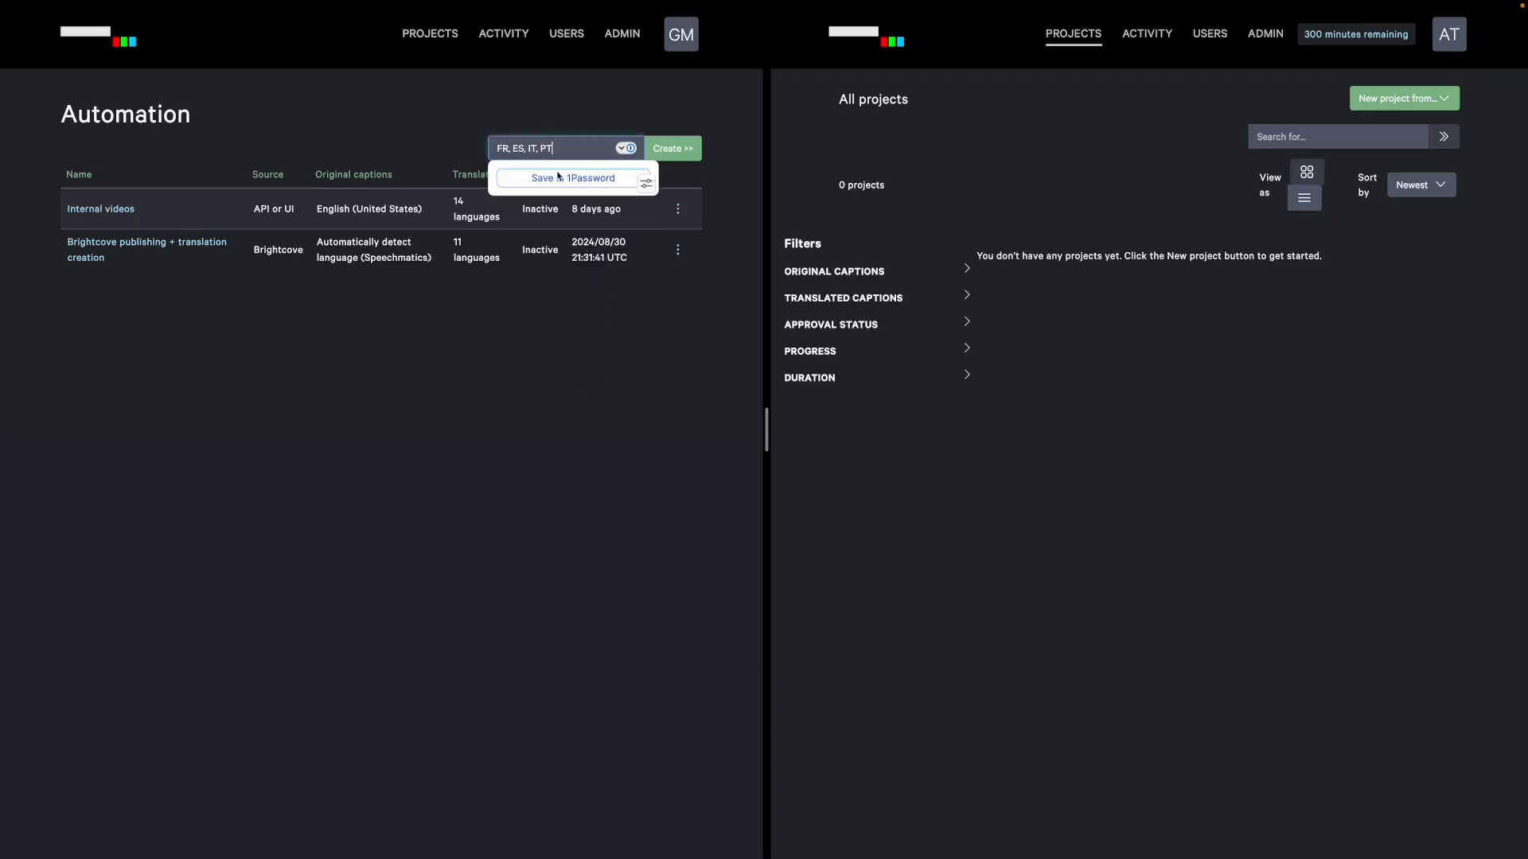
pyautogui.click(672, 148)
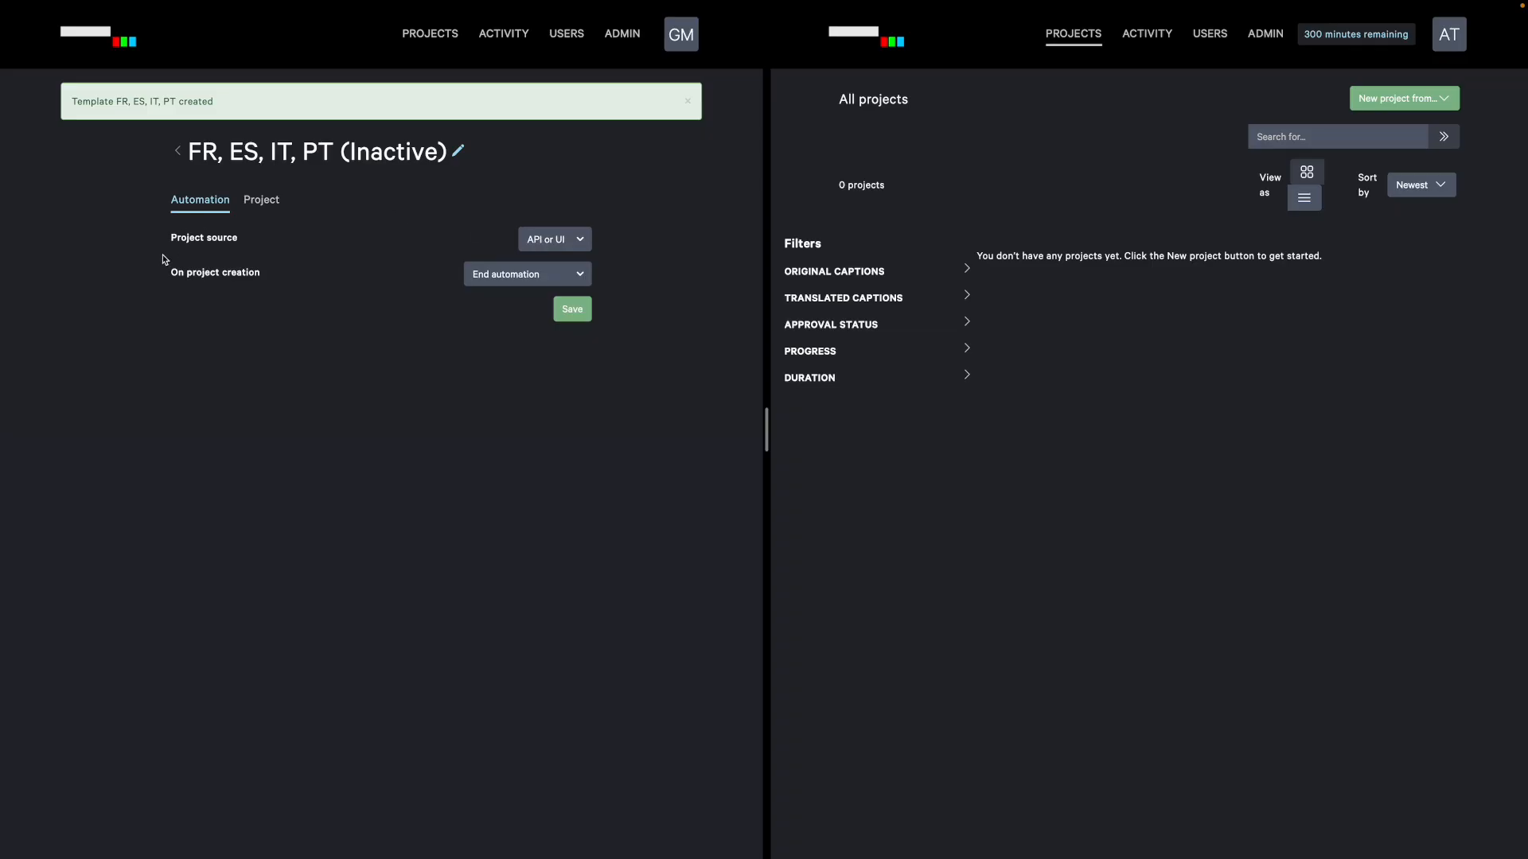
# - Set the template to create original captions on project creation and send them via CaptionHub Connect on original caption creation
pyautogui.click(499, 280)
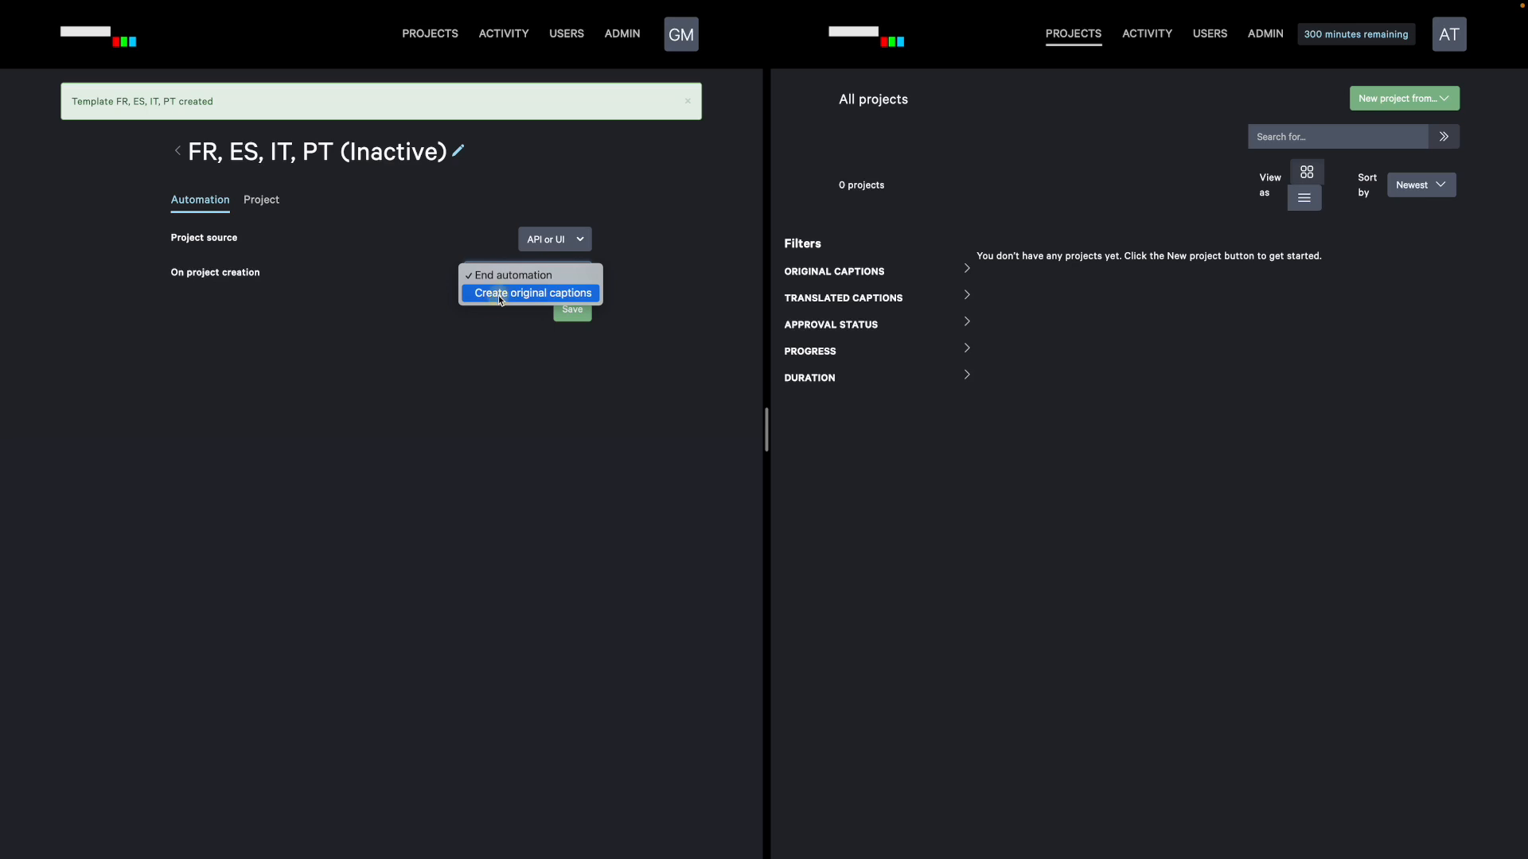
pyautogui.click(498, 294)
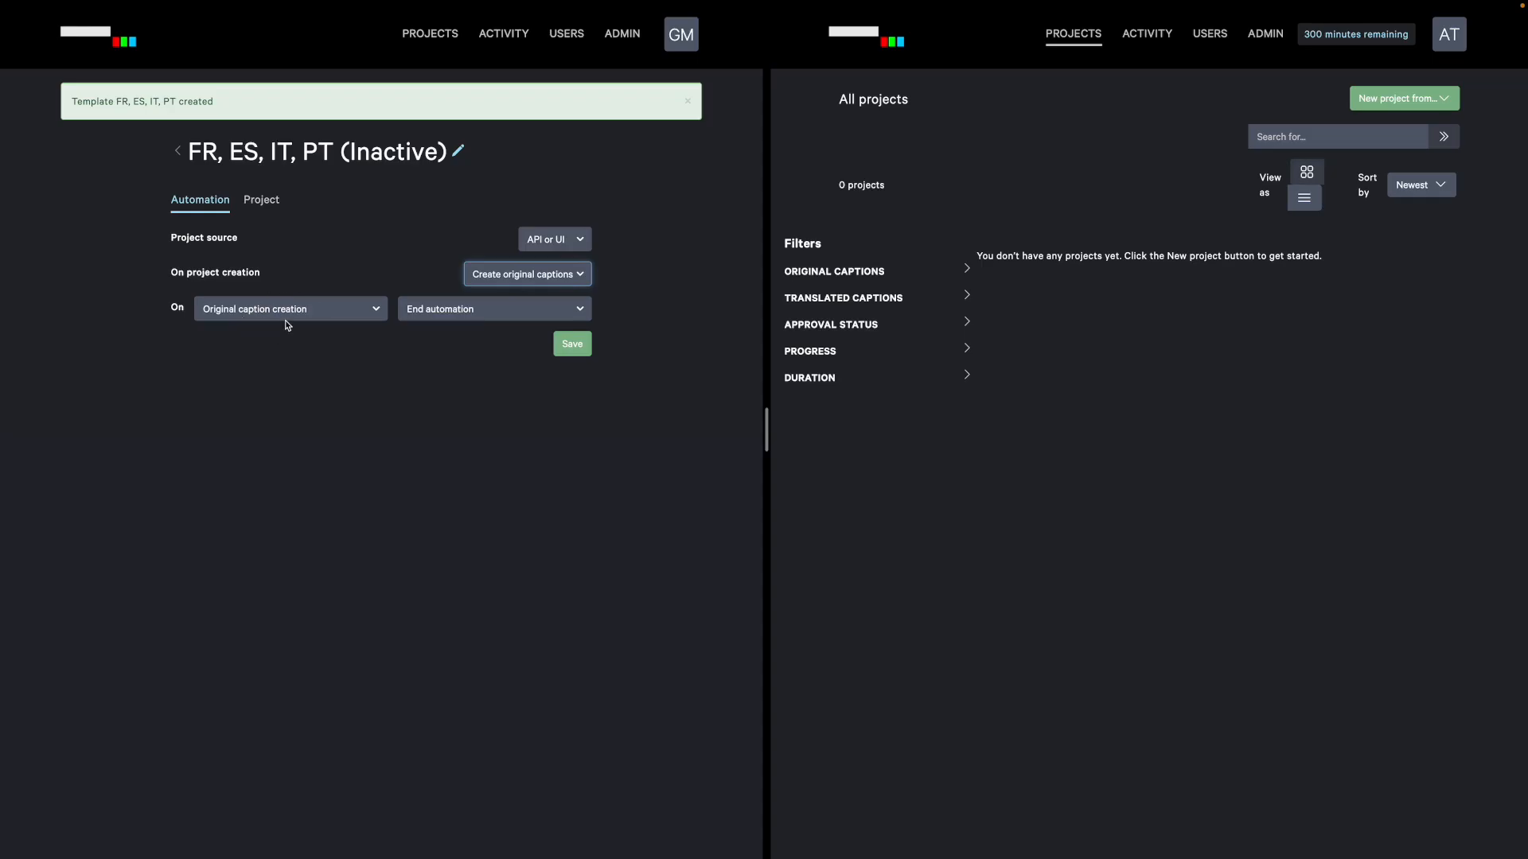
pyautogui.click(443, 310)
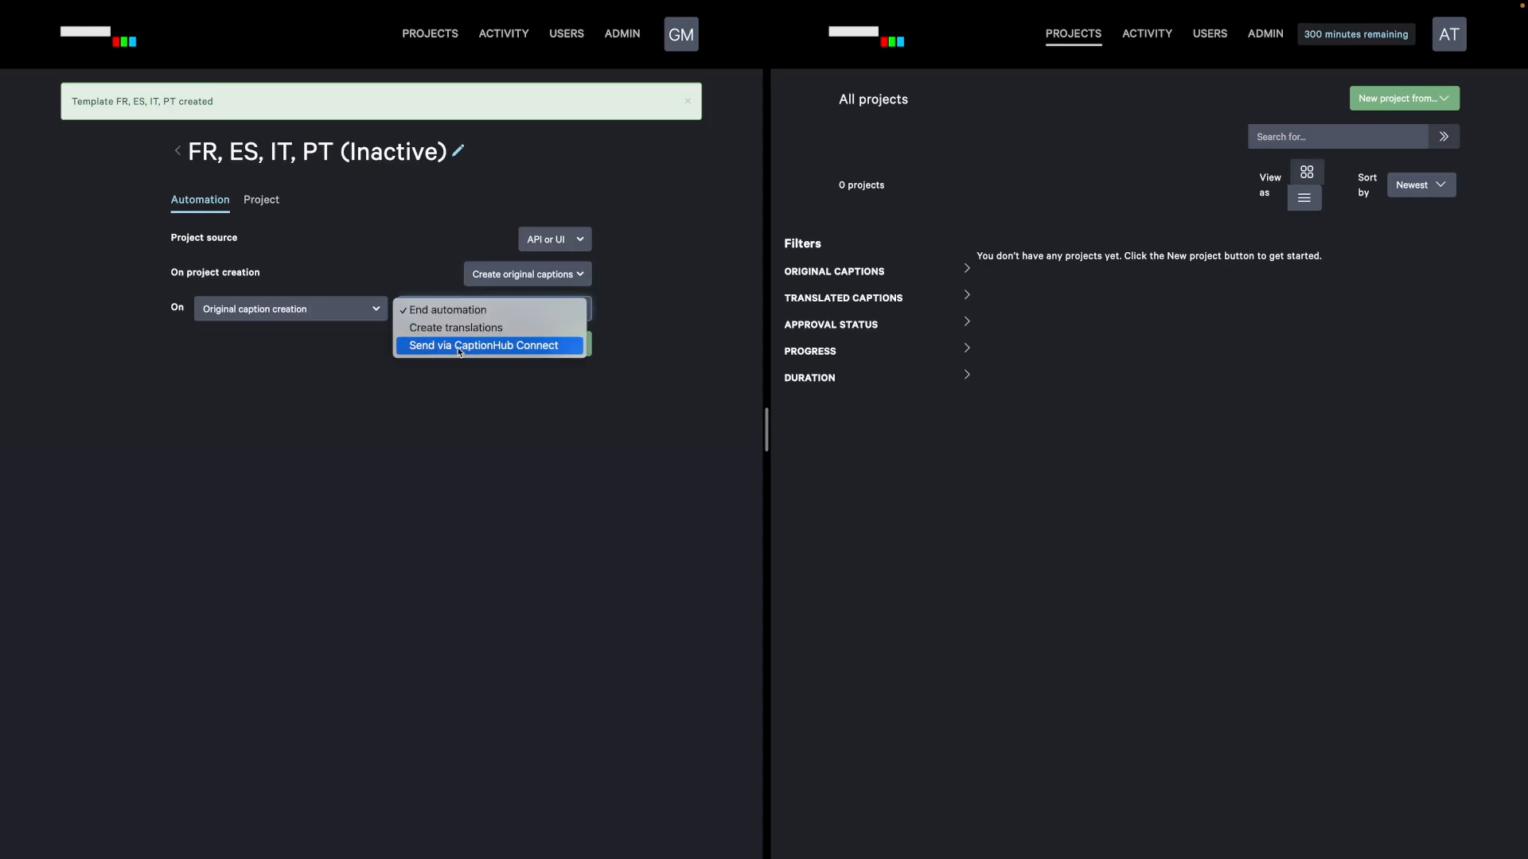
pyautogui.click(459, 349)
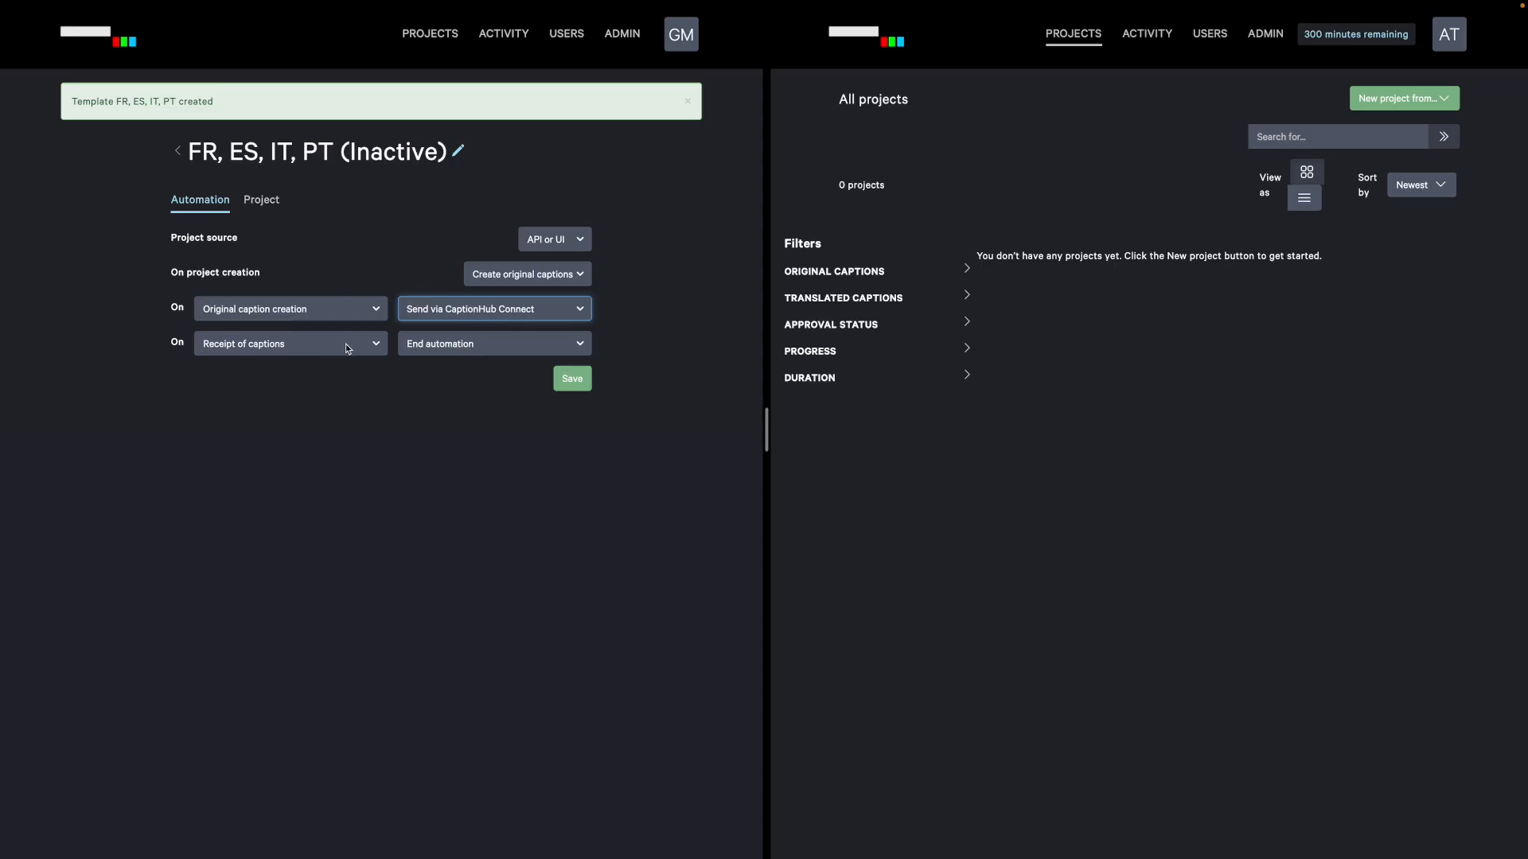
# - Set the automation to create translations on receipt of captions
pyautogui.click(414, 353)
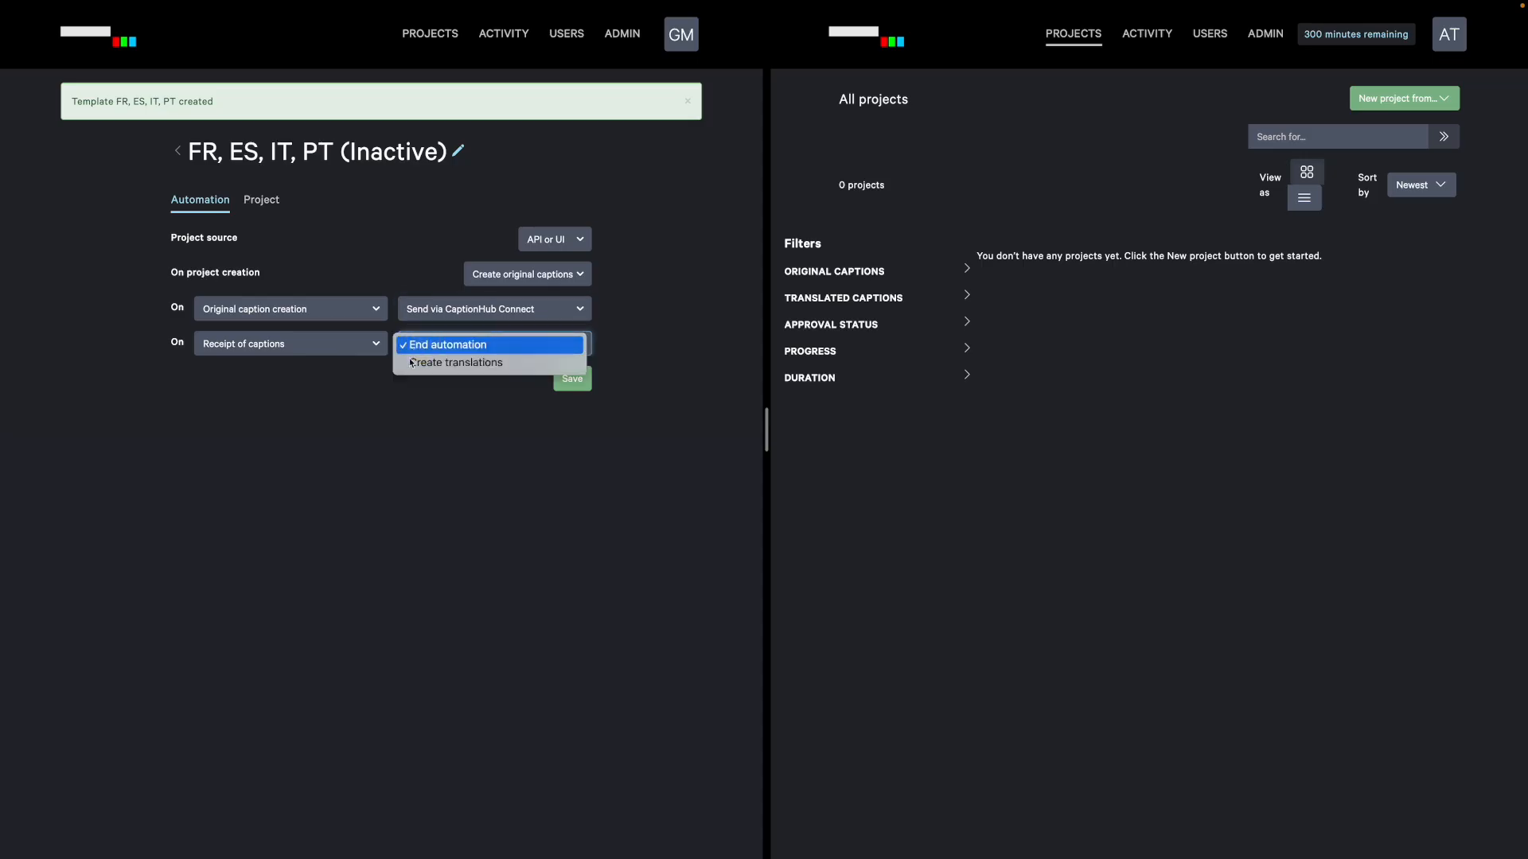
pyautogui.click(422, 362)
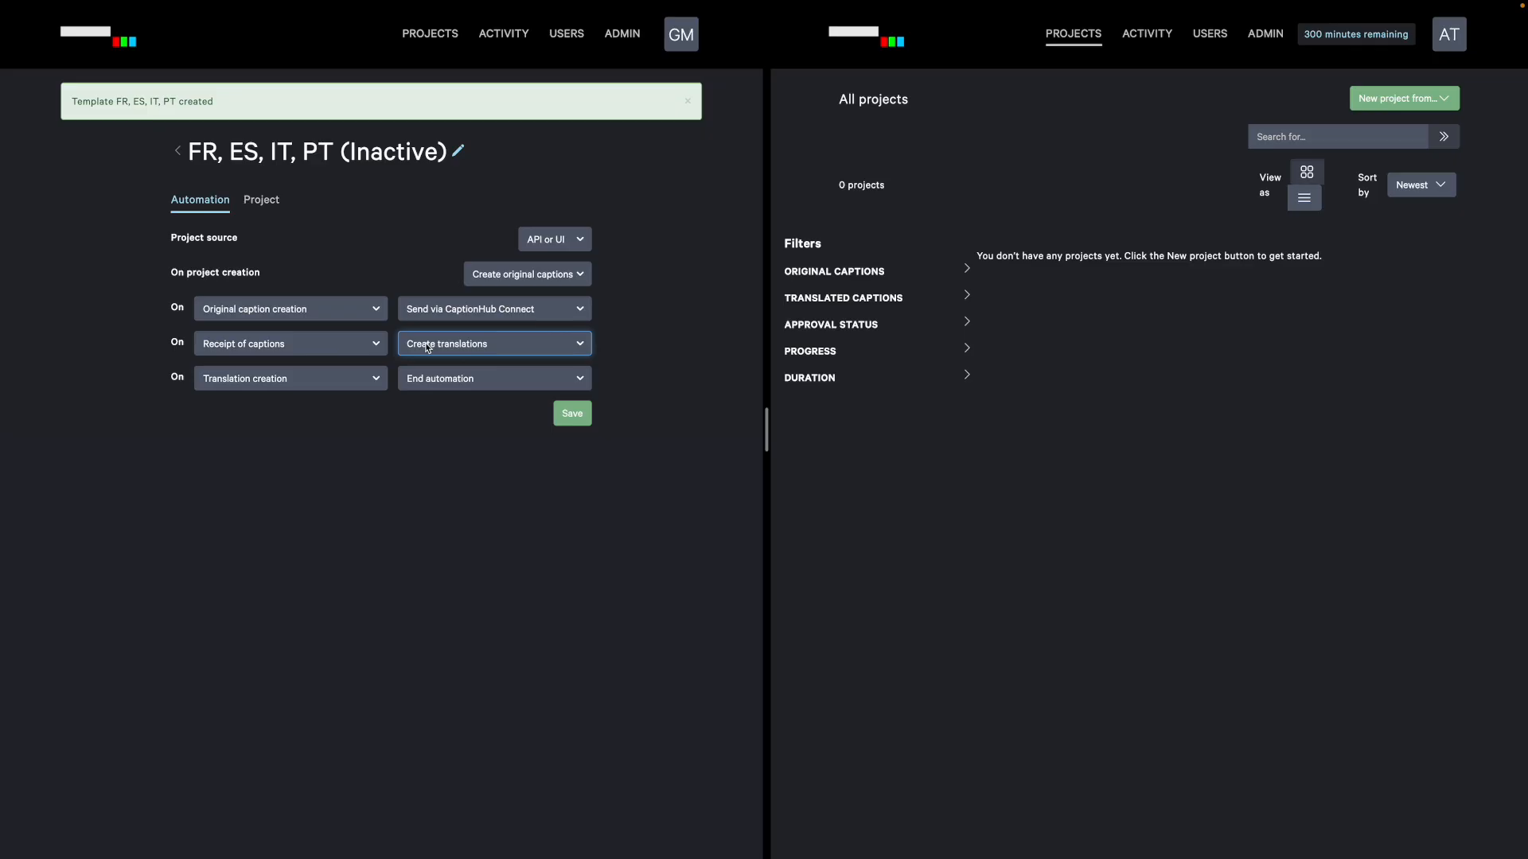
pyautogui.click(363, 345)
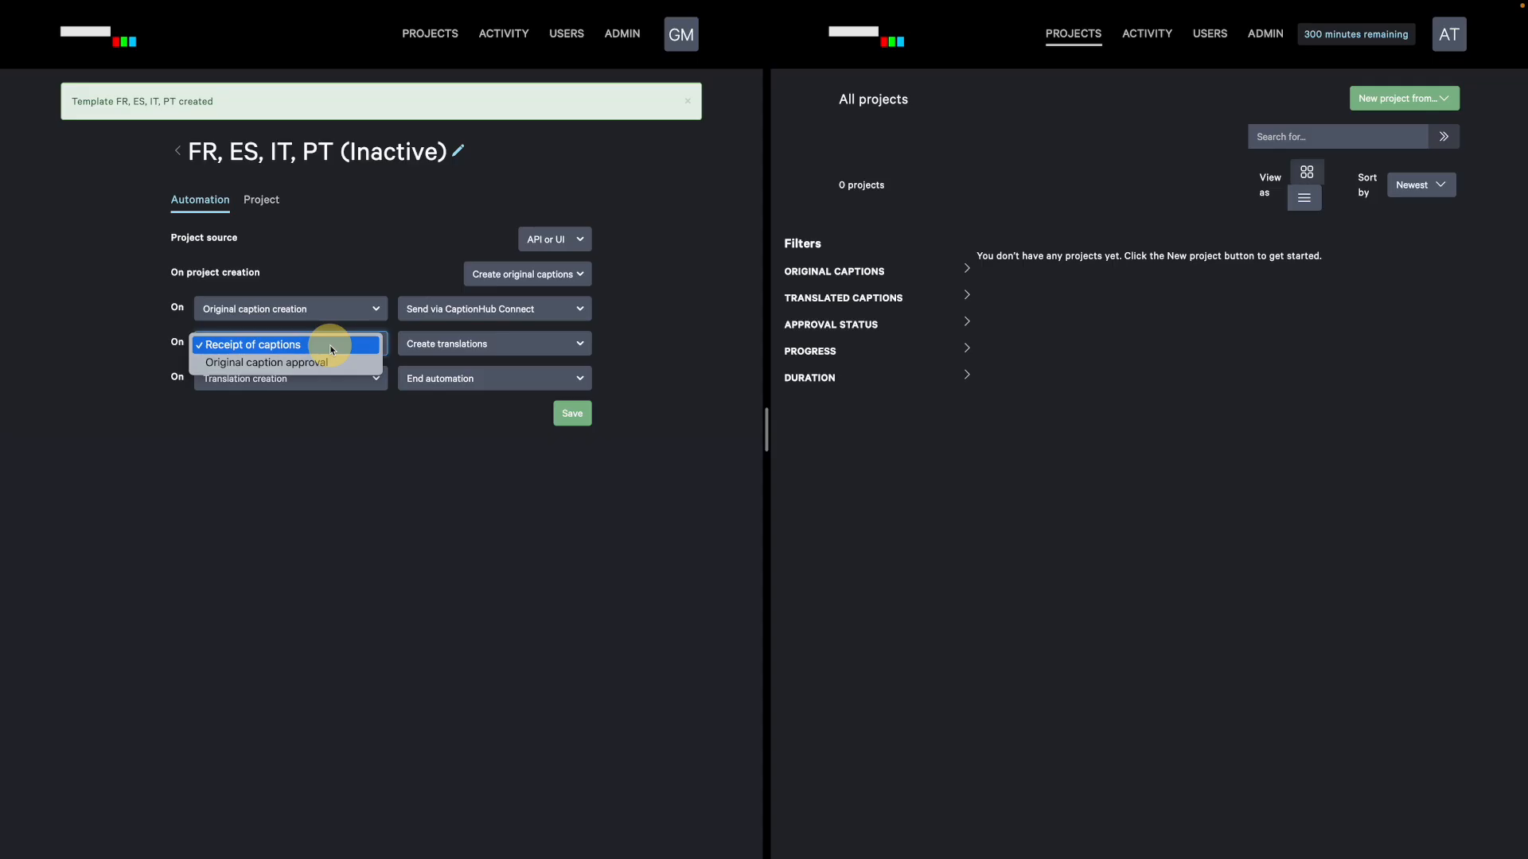
pyautogui.click(329, 345)
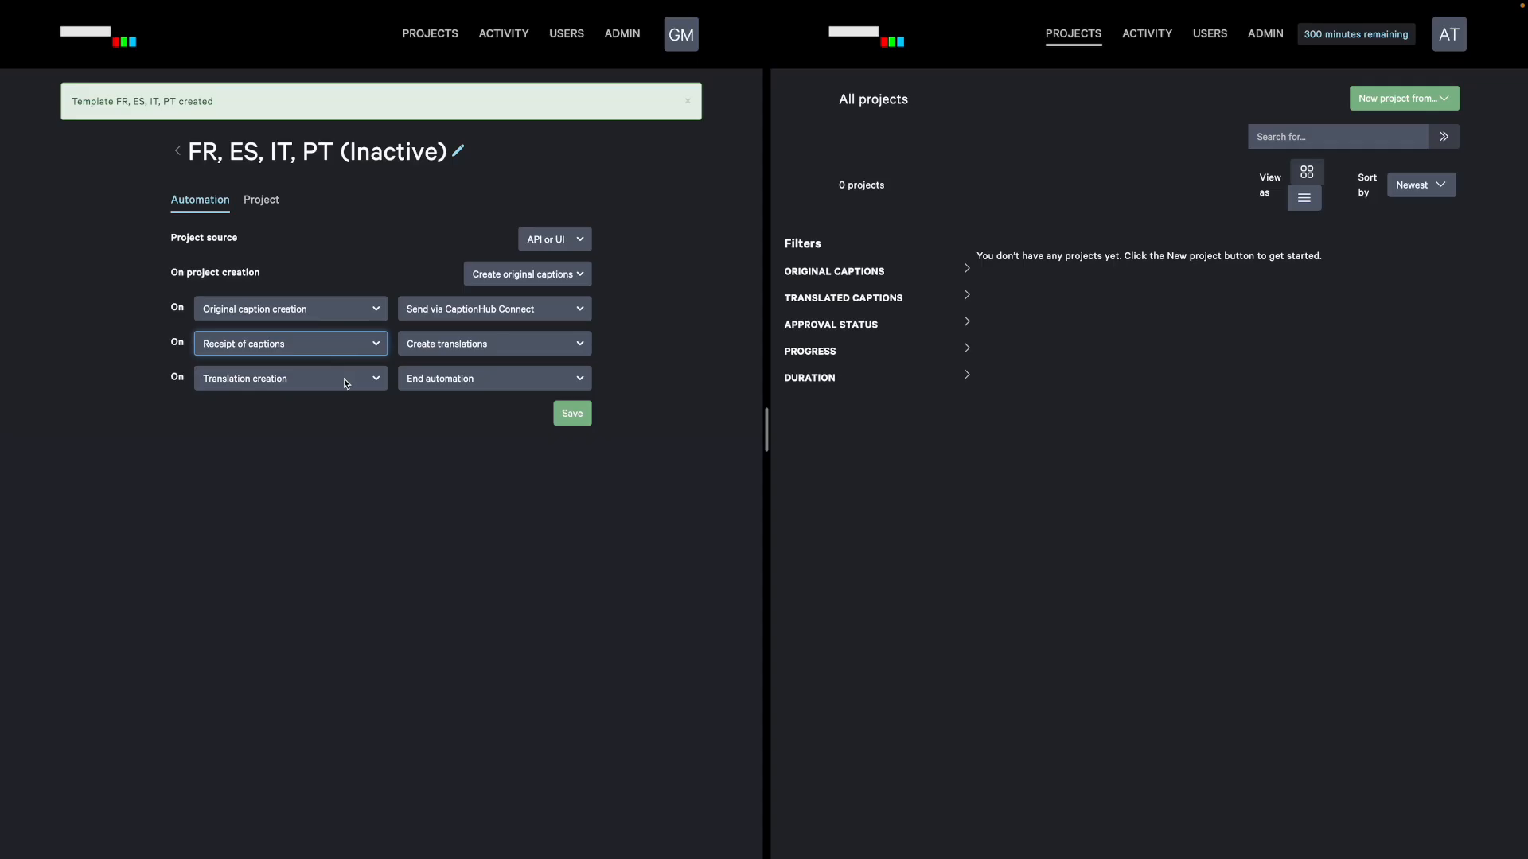
# - Send translations via CaptionHub Connect on translation creation, keep End automation on receipt of translations, and save the workflow
pyautogui.click(436, 379)
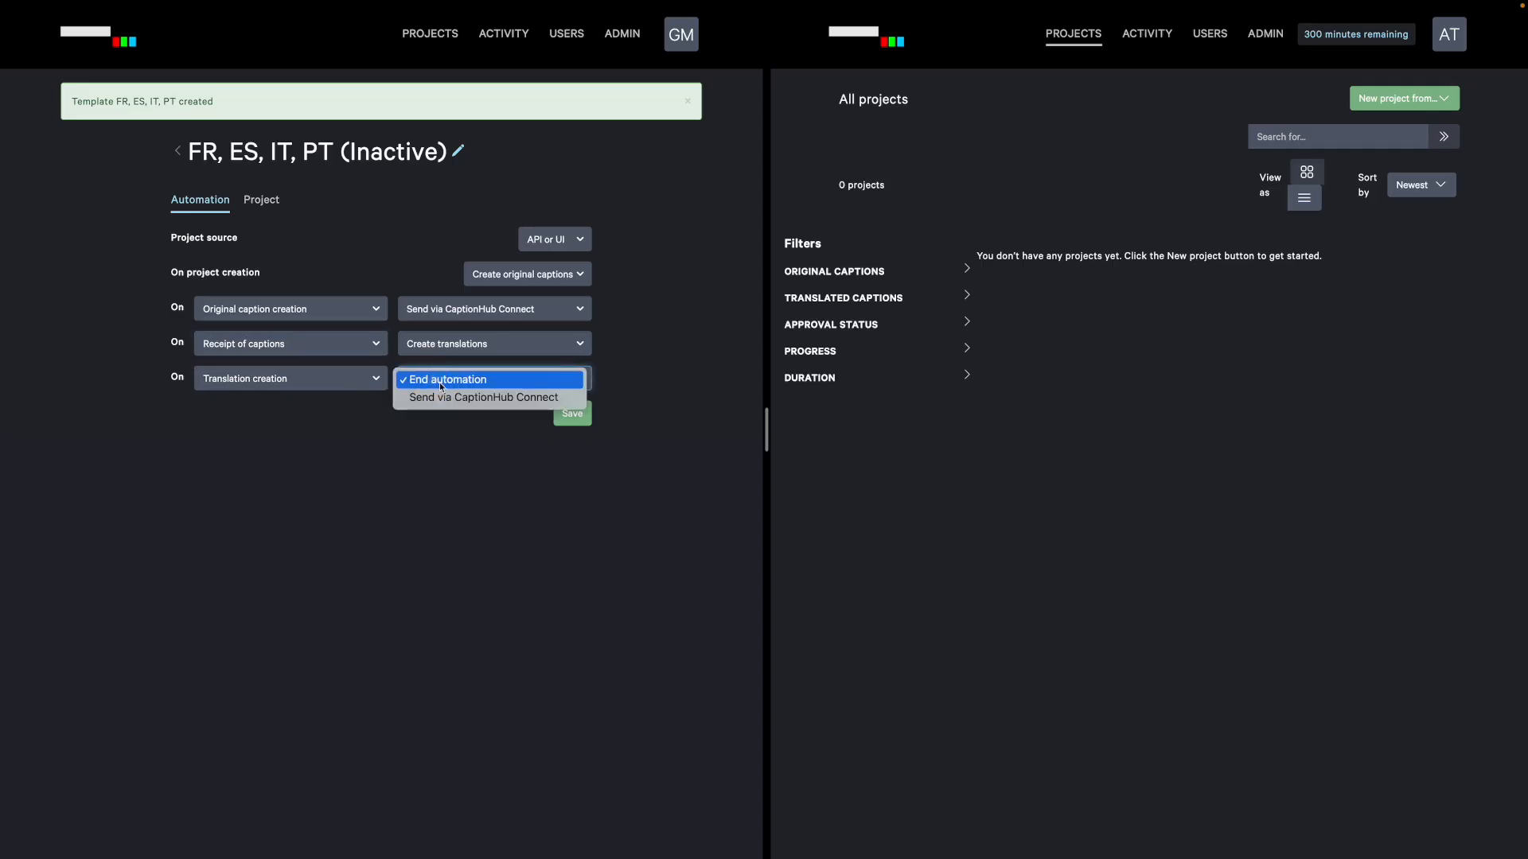
pyautogui.click(447, 400)
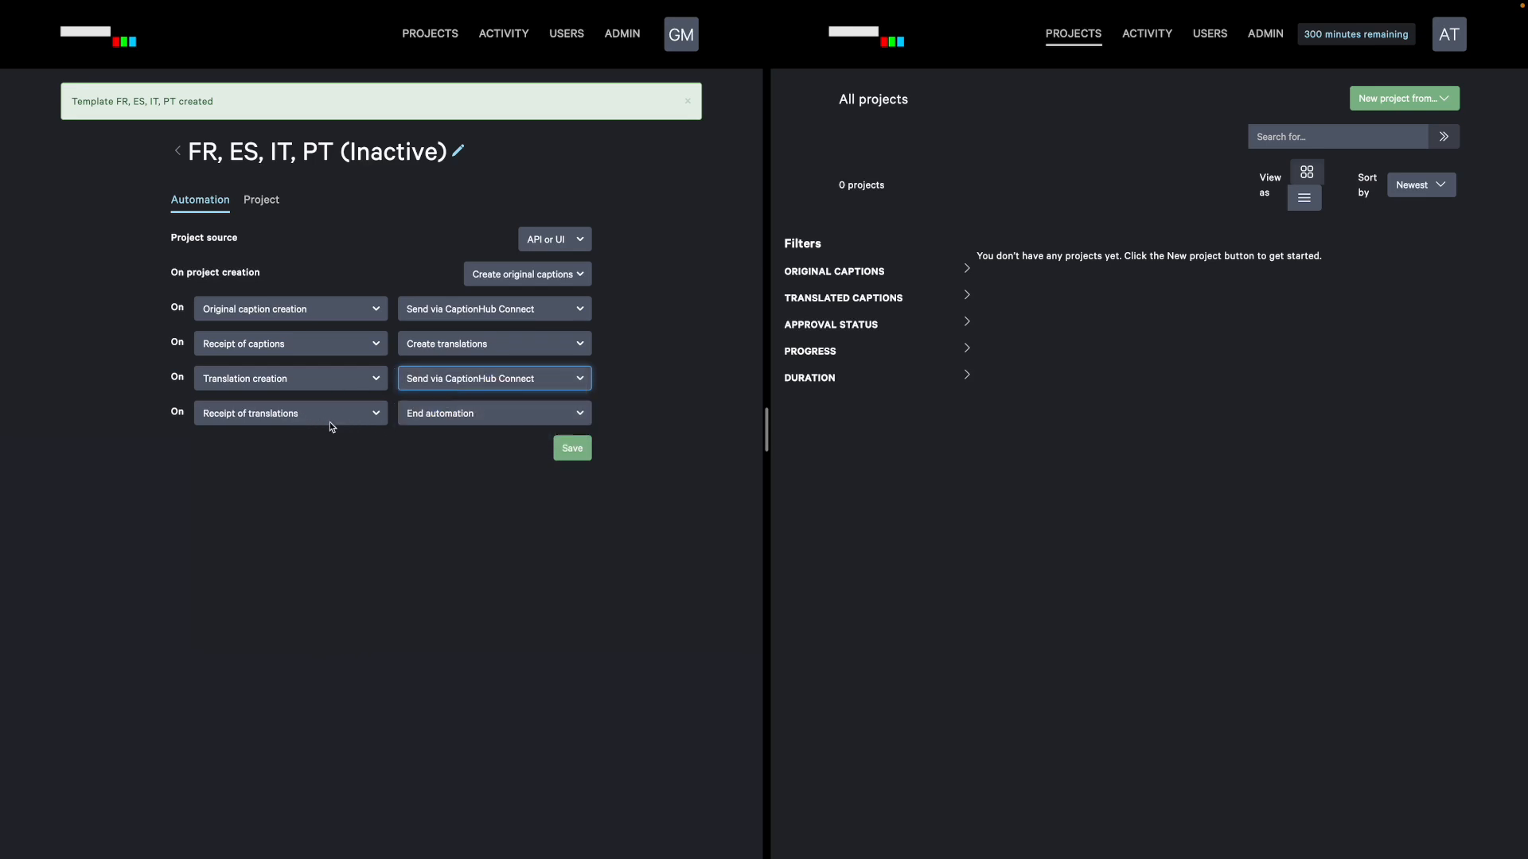
pyautogui.click(448, 419)
pyautogui.click(466, 420)
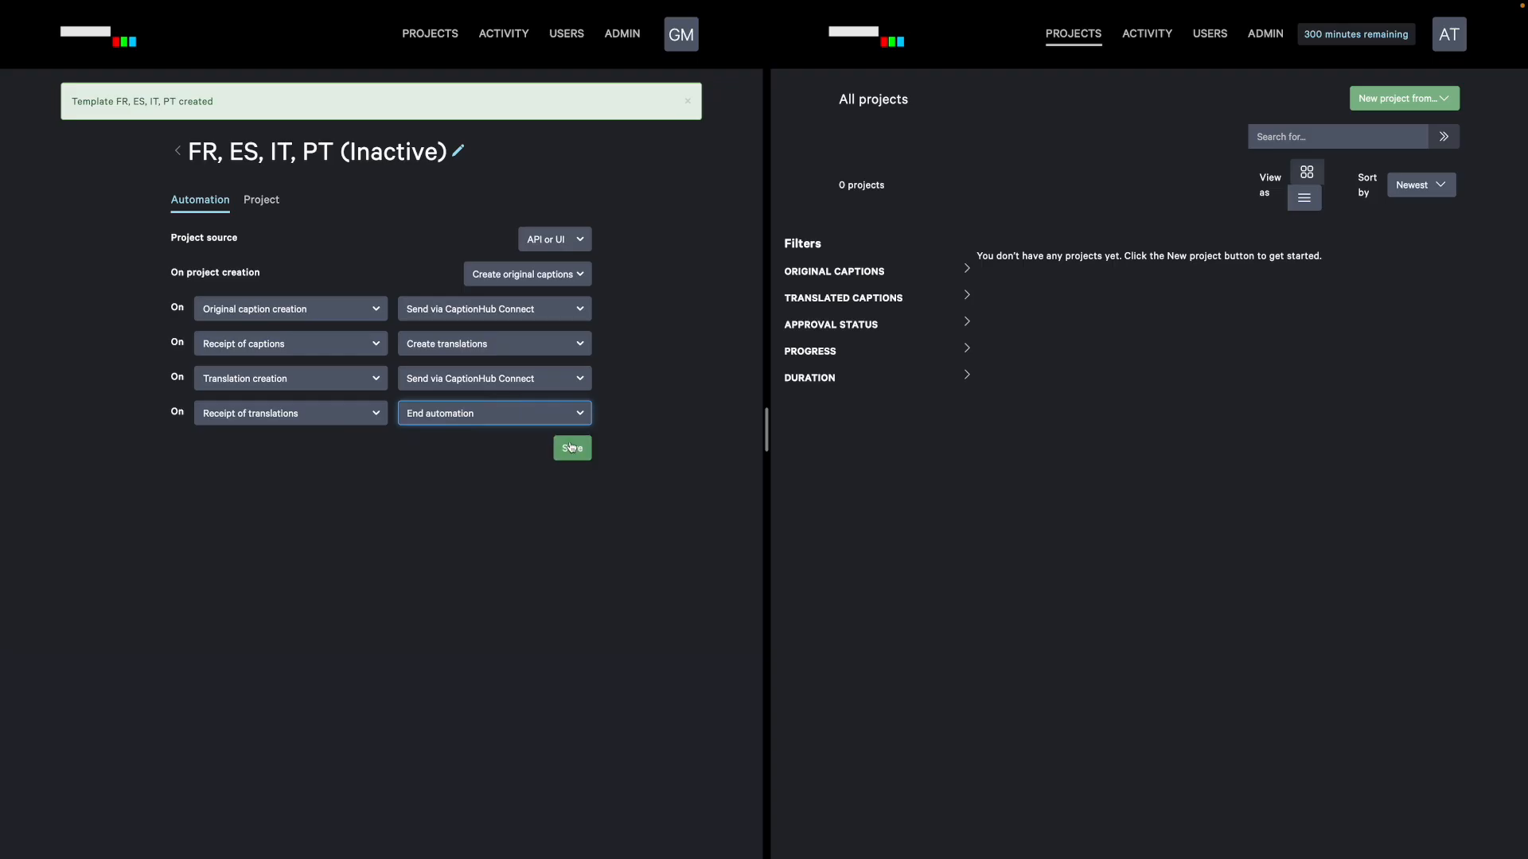
pyautogui.click(569, 448)
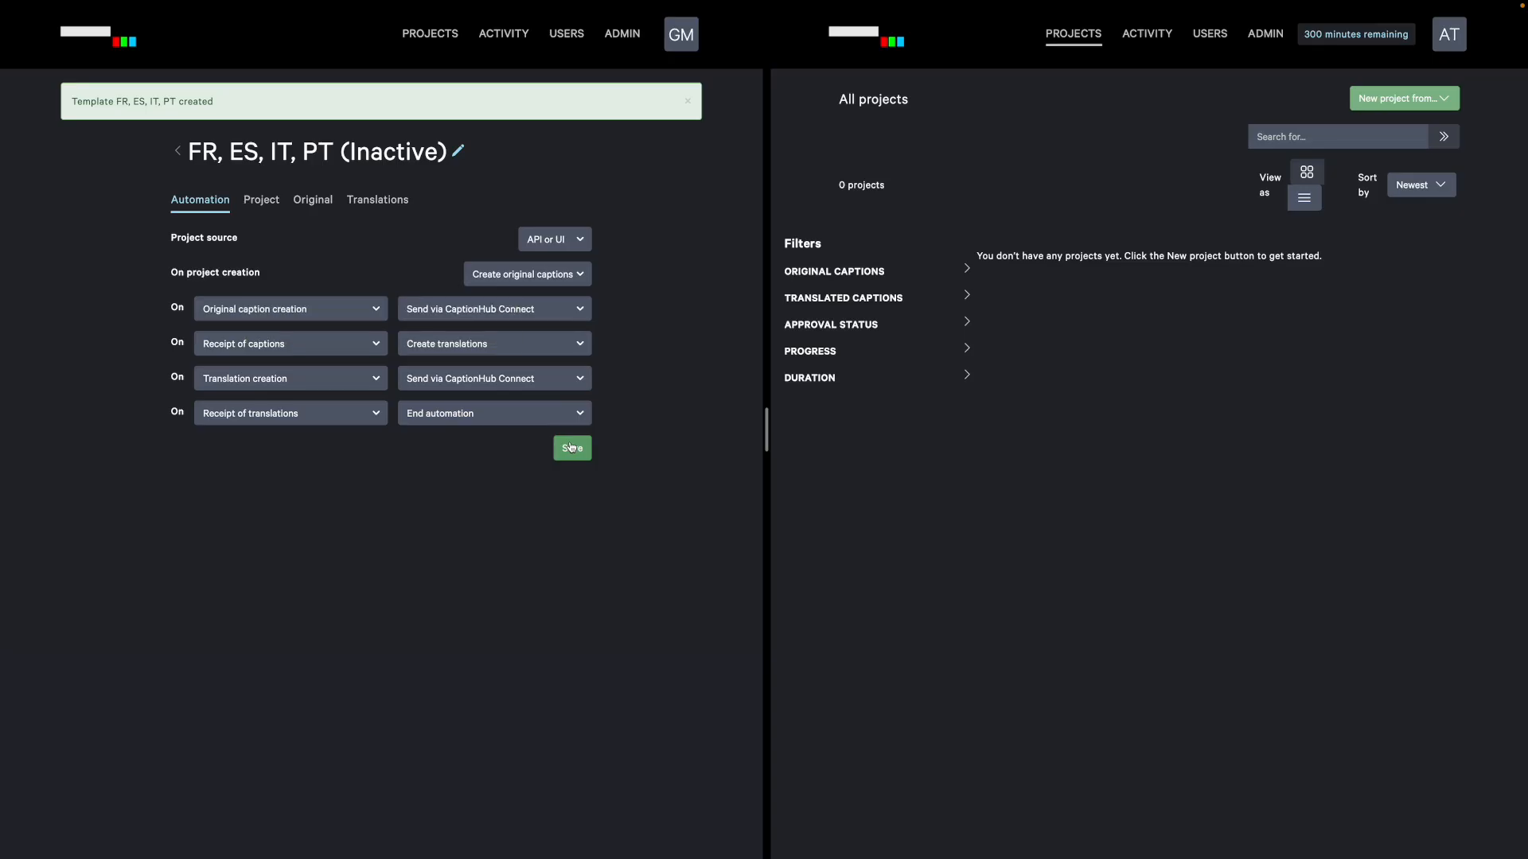
# - Configure the original captions with Speechmatics transcription, English (United Kingdom) and the CaptionHub Custom Dictionary
pyautogui.click(305, 206)
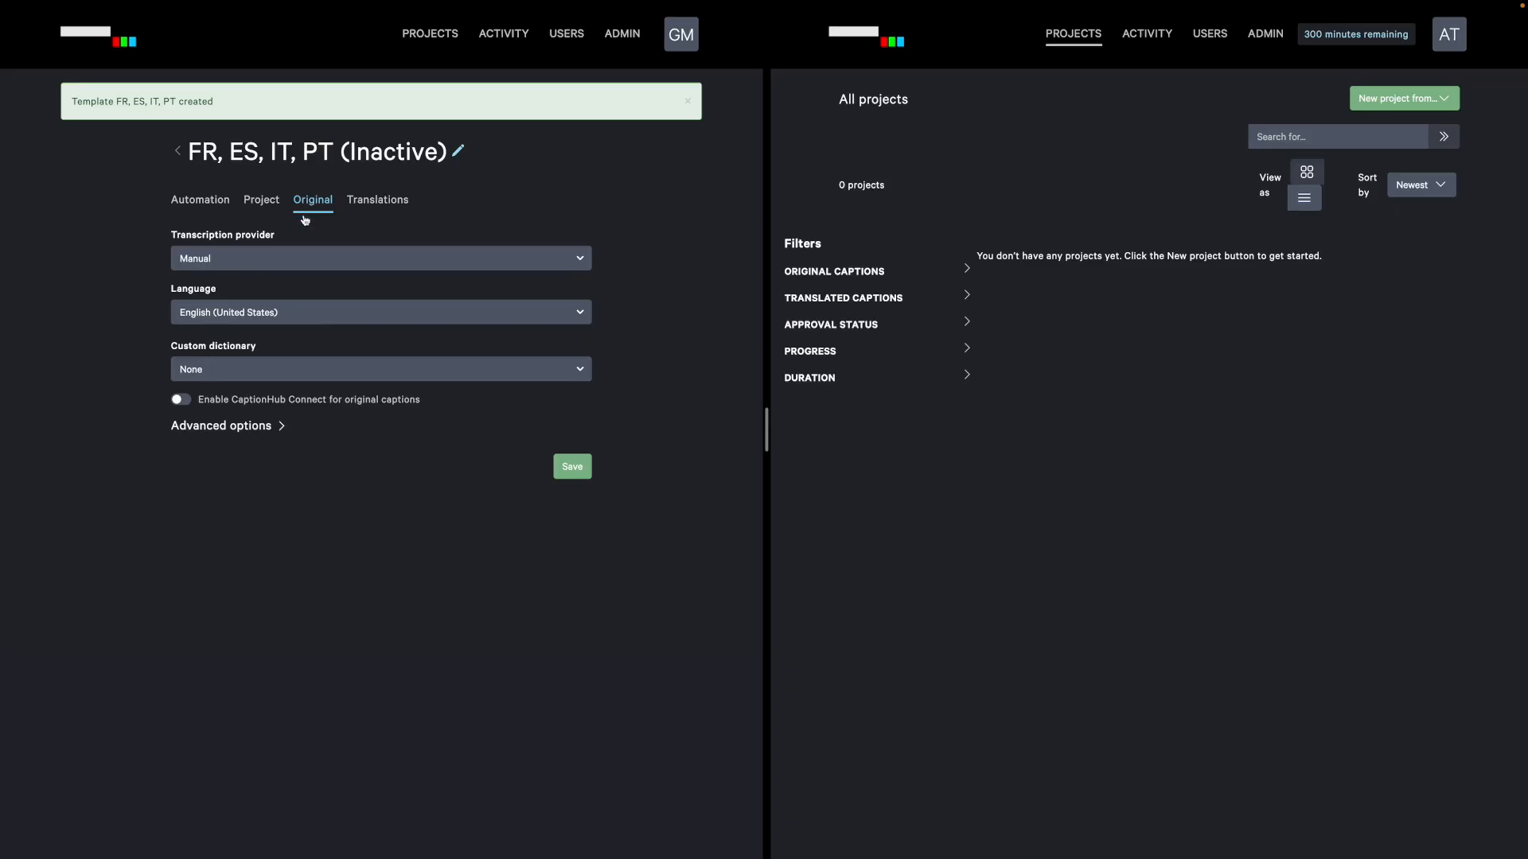
pyautogui.click(275, 256)
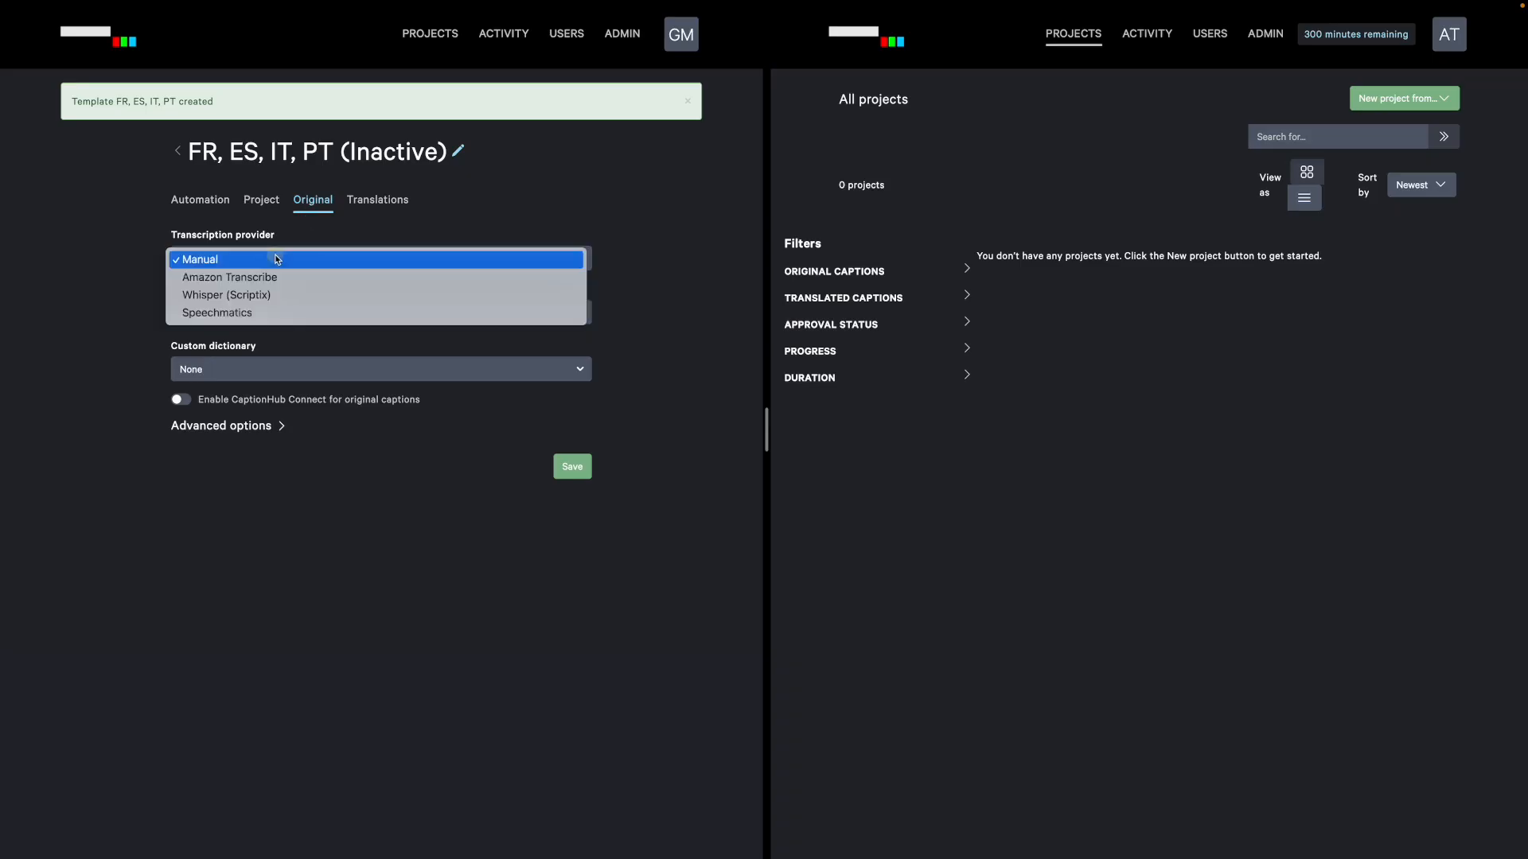
pyautogui.click(273, 313)
pyautogui.click(247, 315)
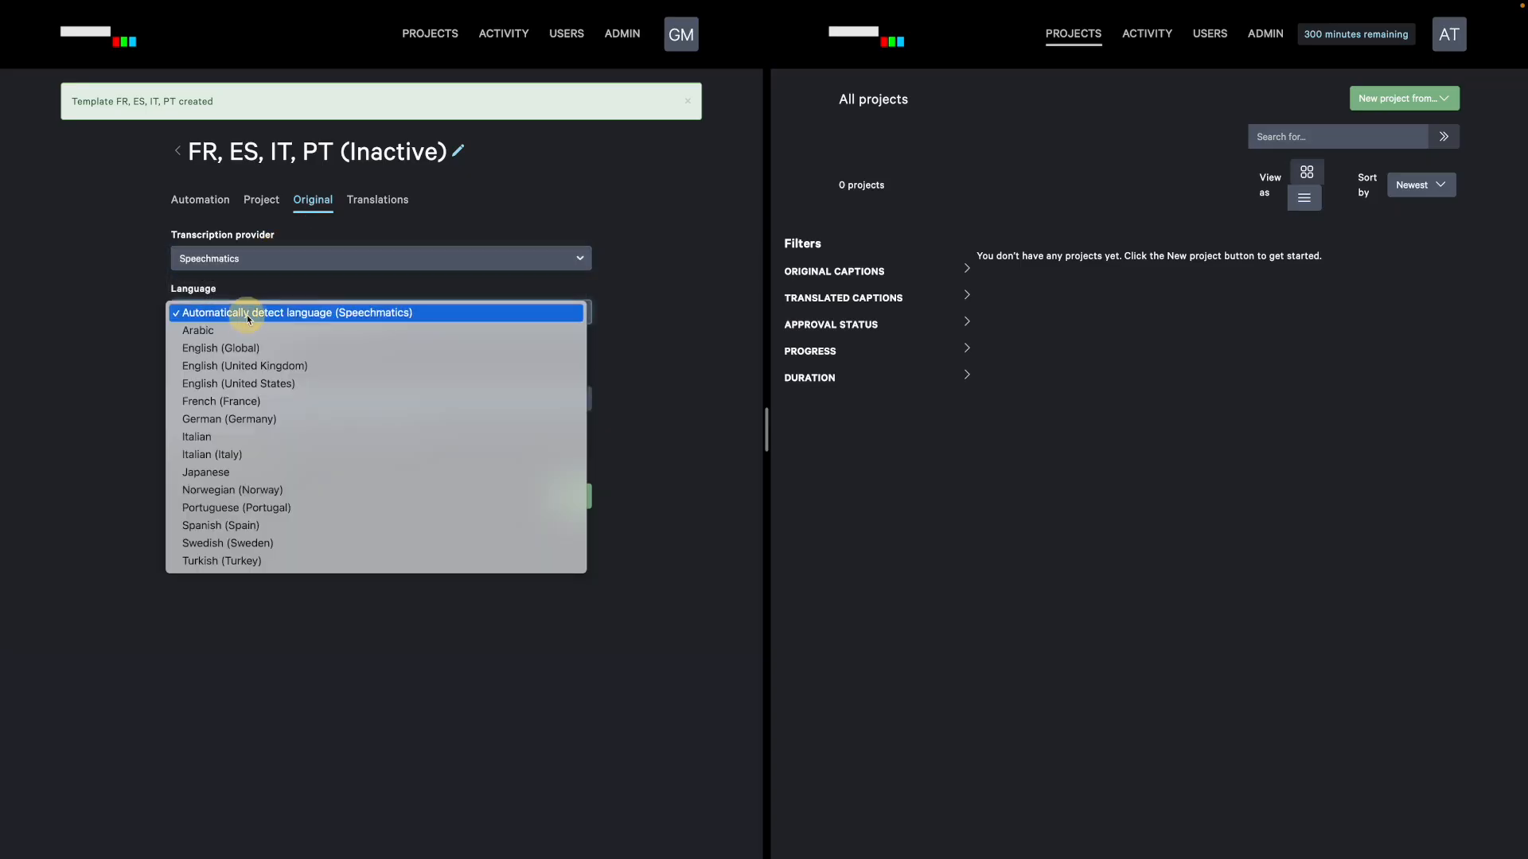
pyautogui.click(272, 368)
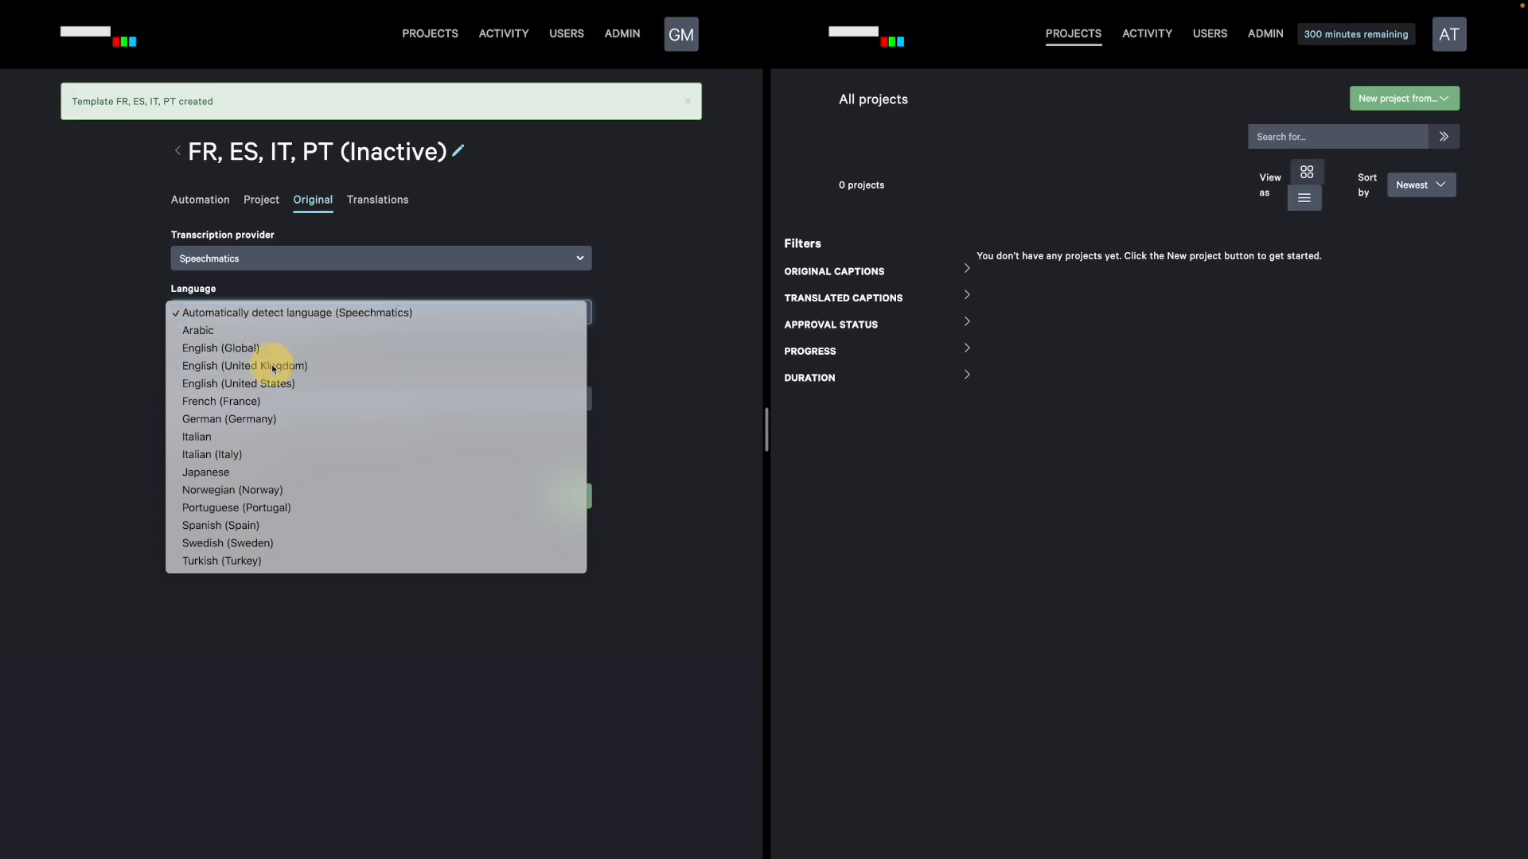
pyautogui.click(265, 398)
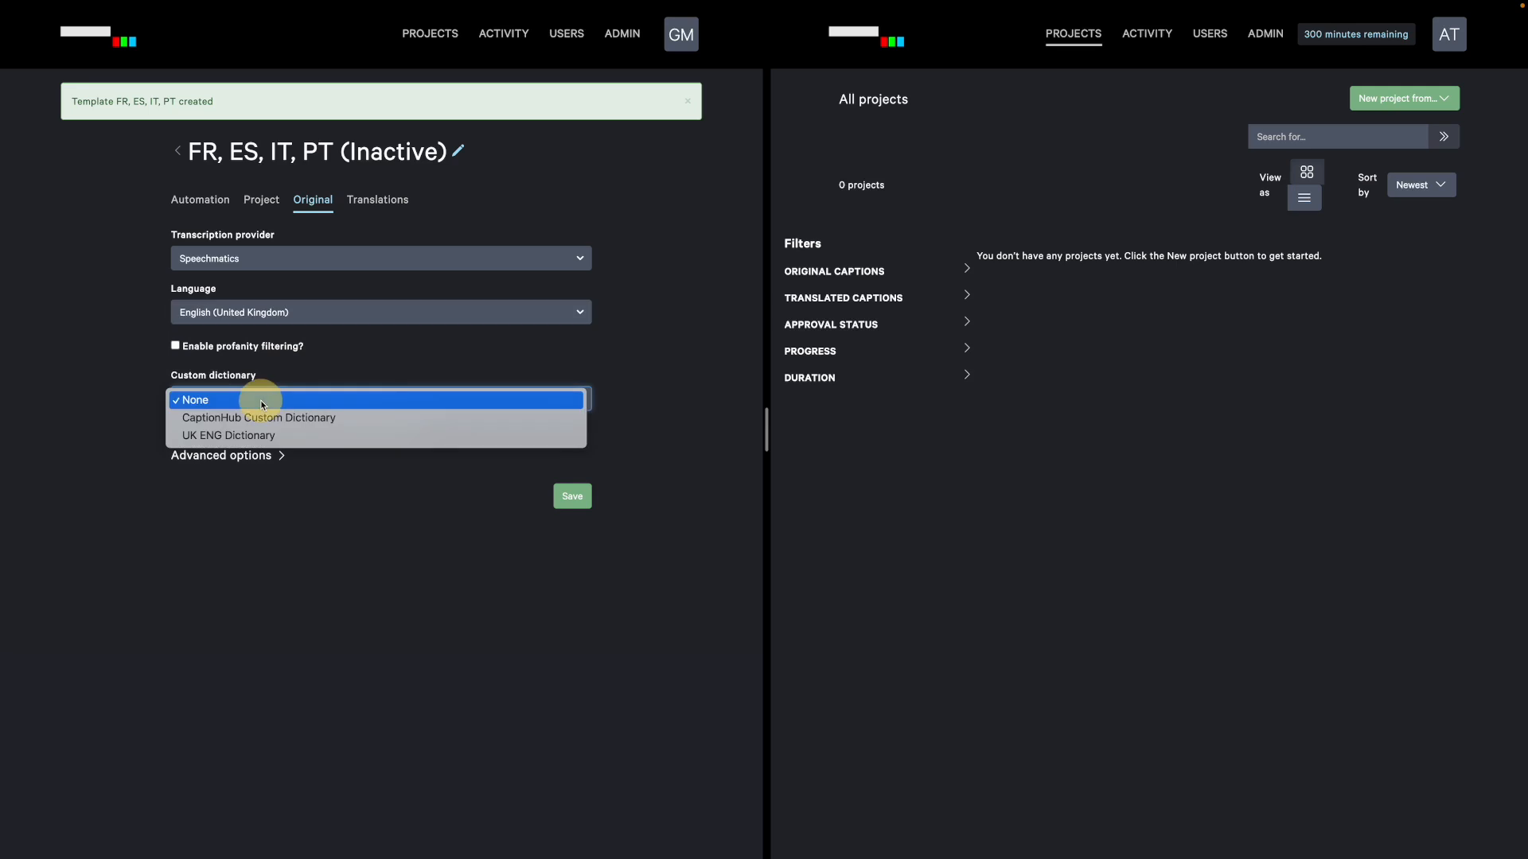
pyautogui.click(265, 416)
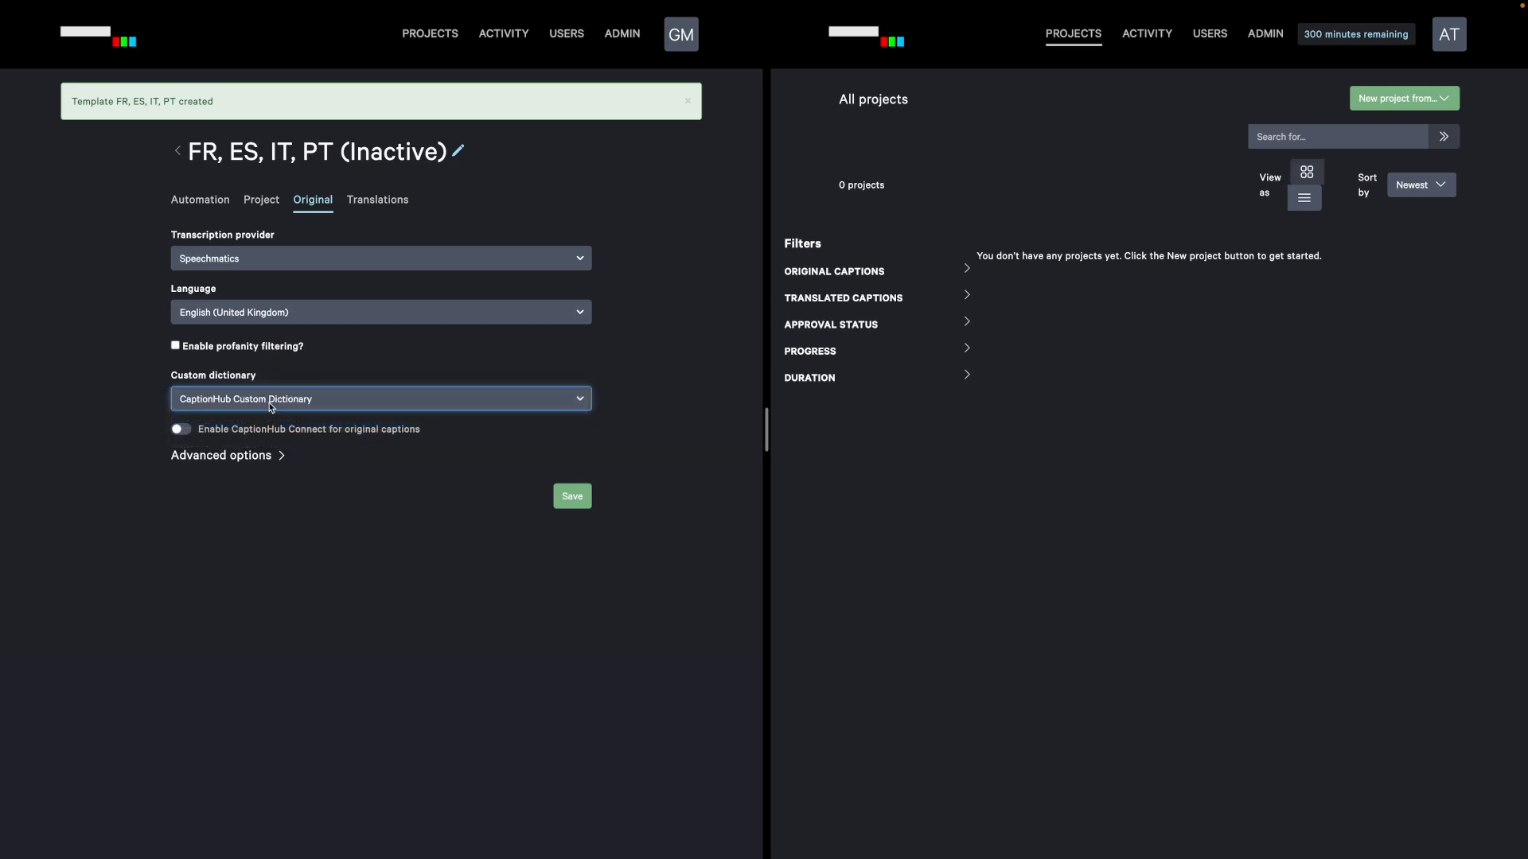
# - Enable CaptionHub Connect for original captions with Alpha LSP as the step 1 vendor, and save the settings
pyautogui.click(181, 431)
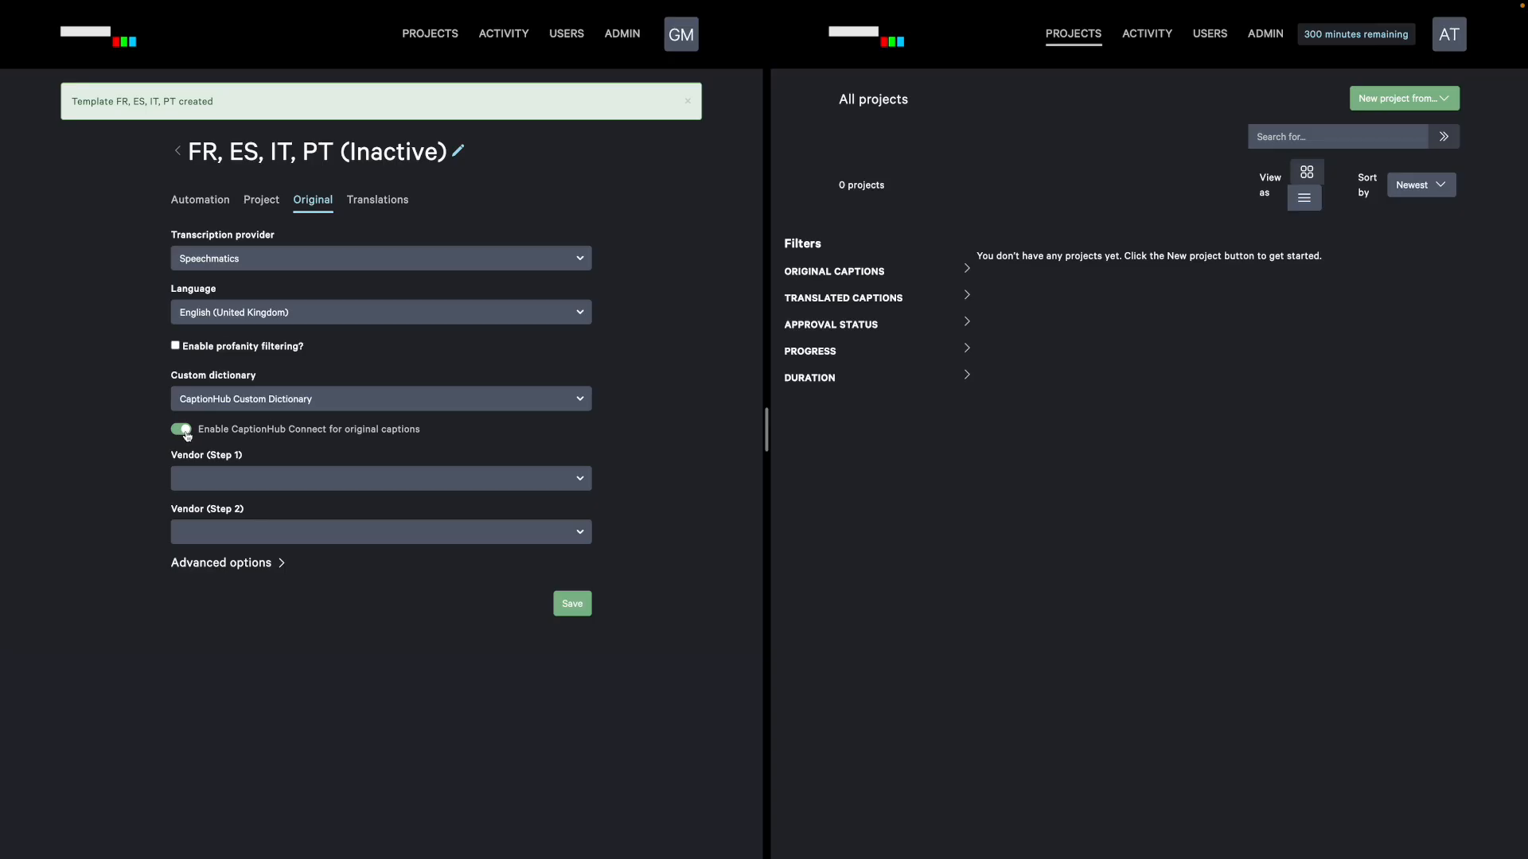
pyautogui.click(218, 477)
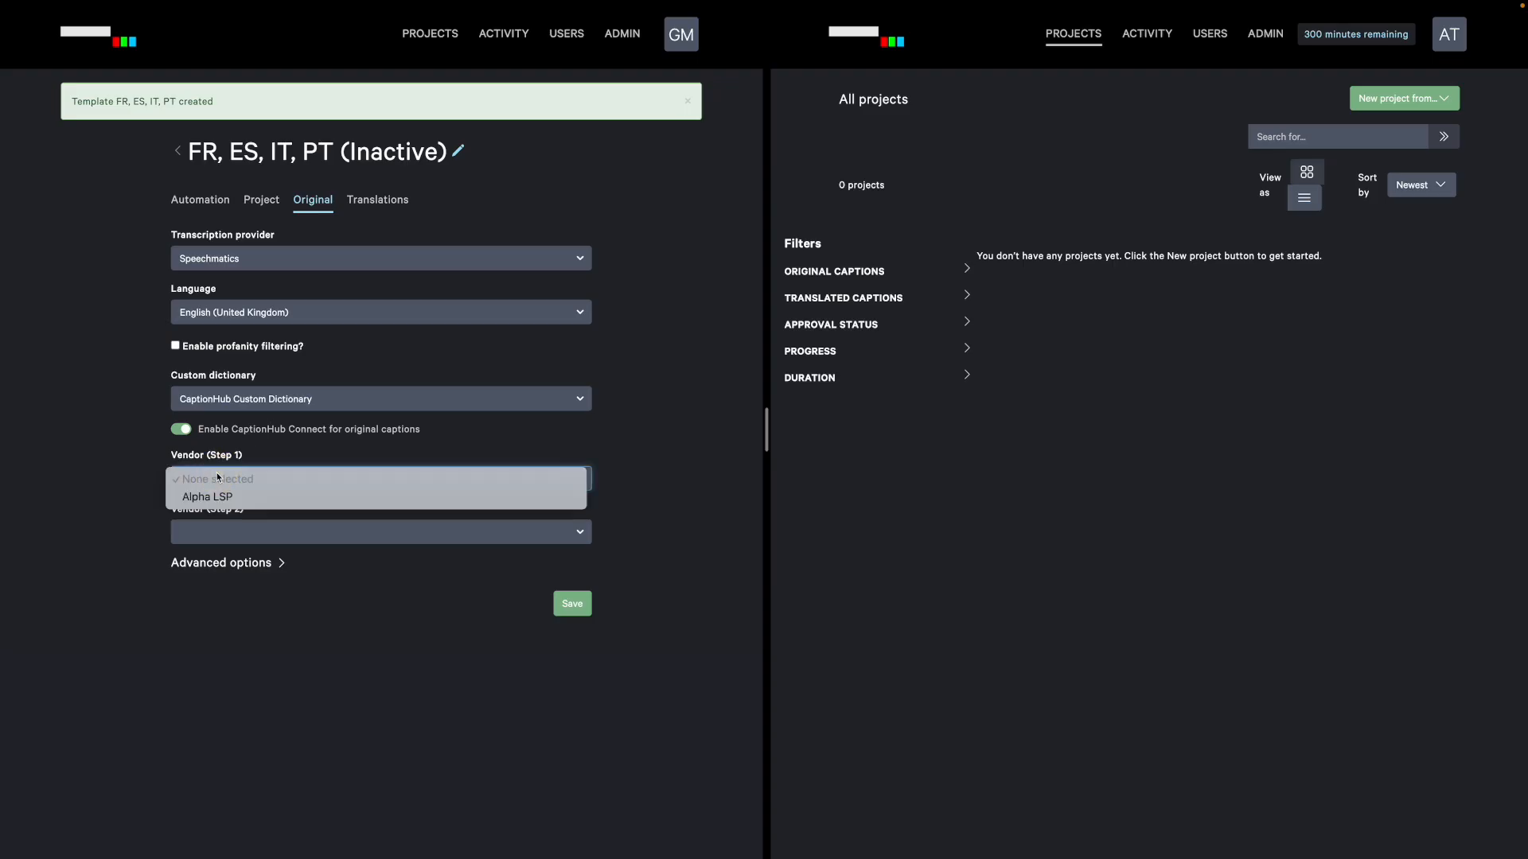
pyautogui.click(224, 498)
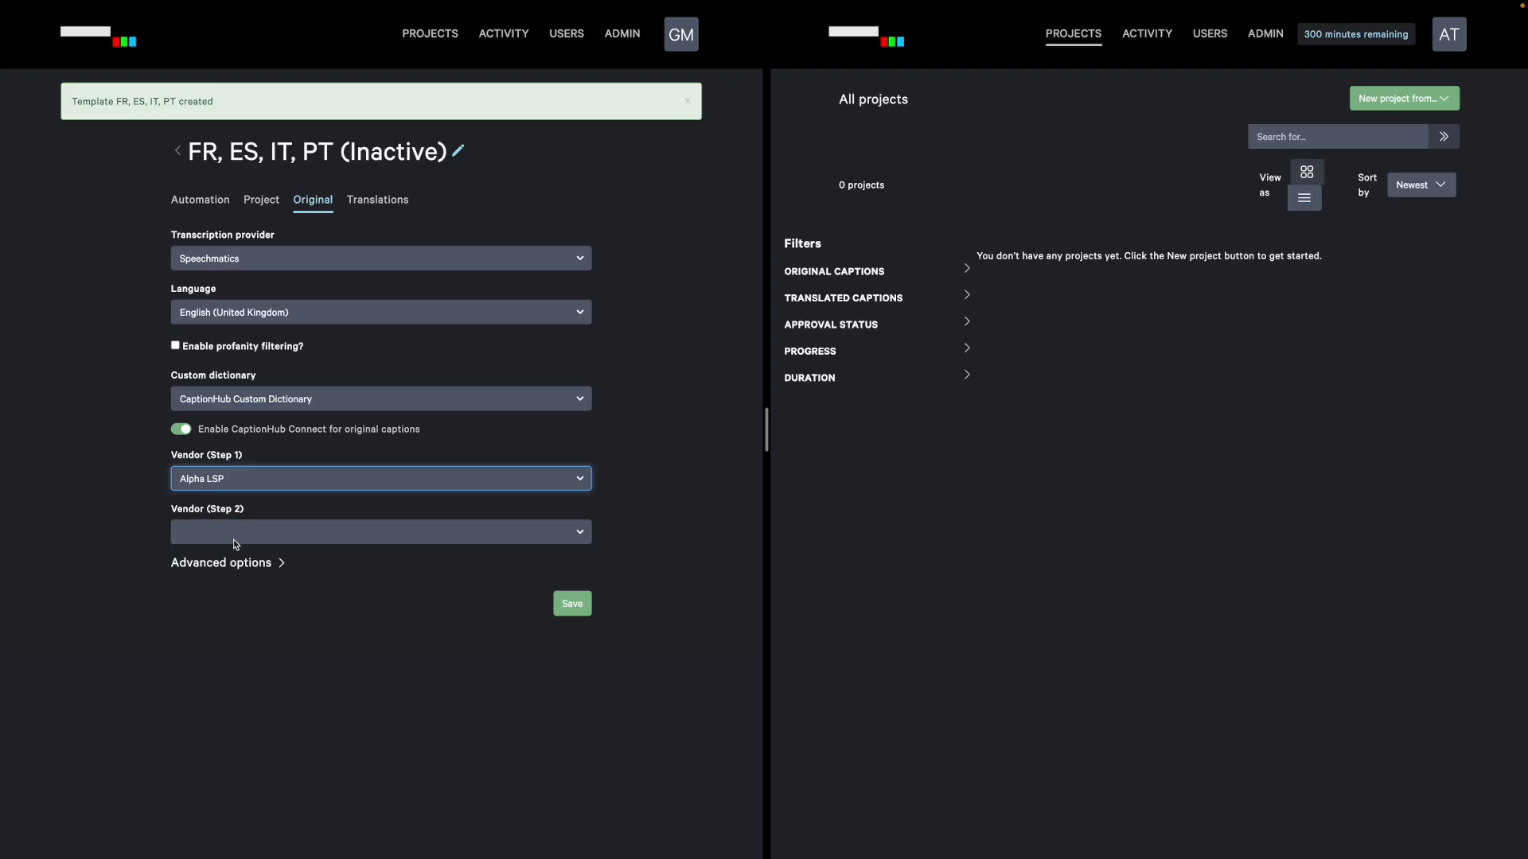
pyautogui.click(570, 602)
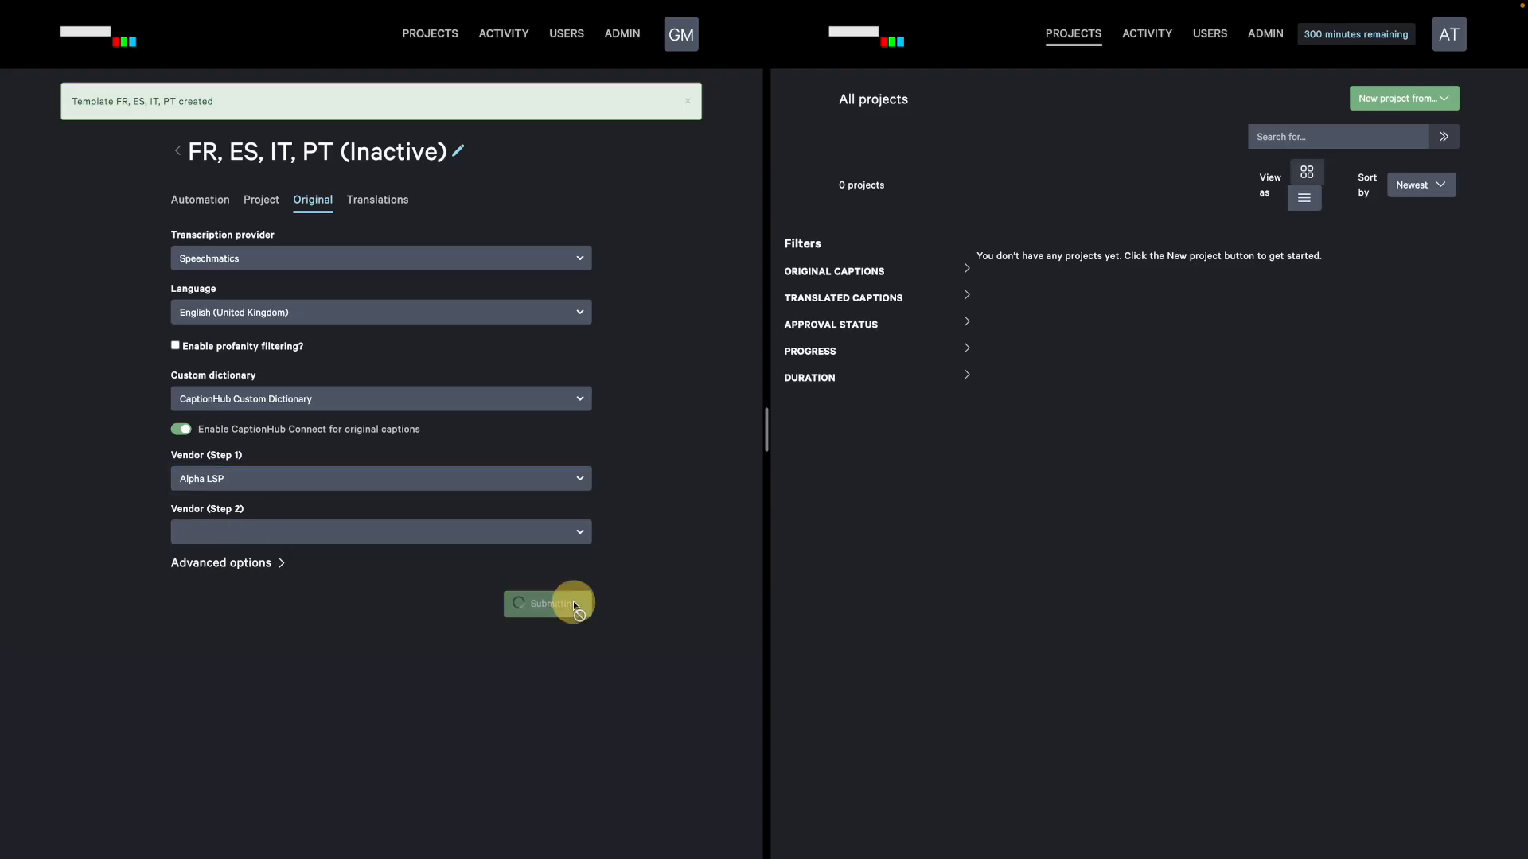
# - Start a new translation group using Google for French (France), Italian (Italy), Portuguese (Portugal) and Spanish (Spain)
pyautogui.click(369, 203)
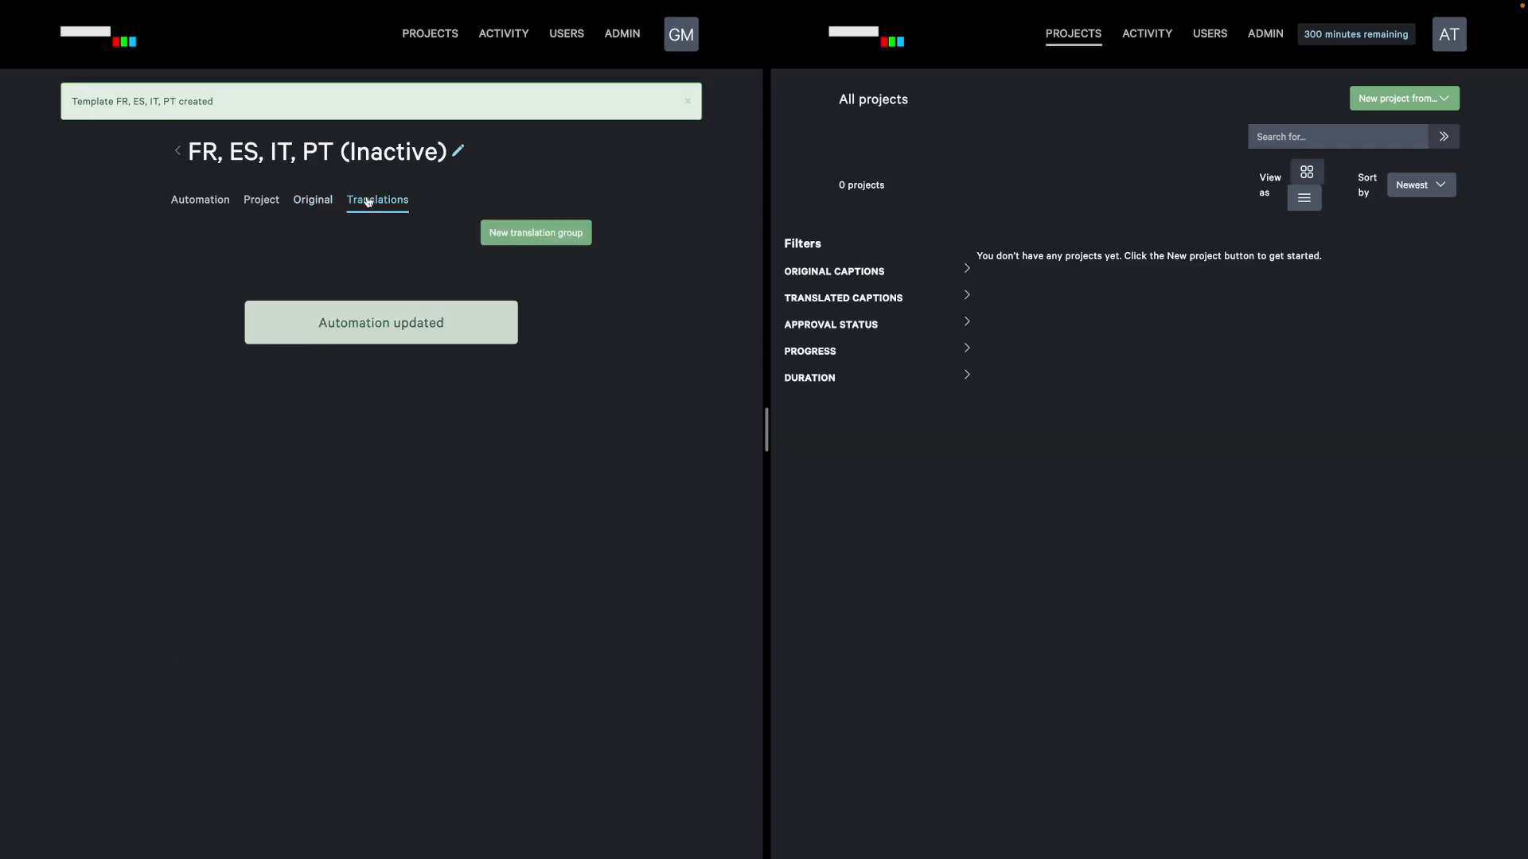
pyautogui.click(531, 232)
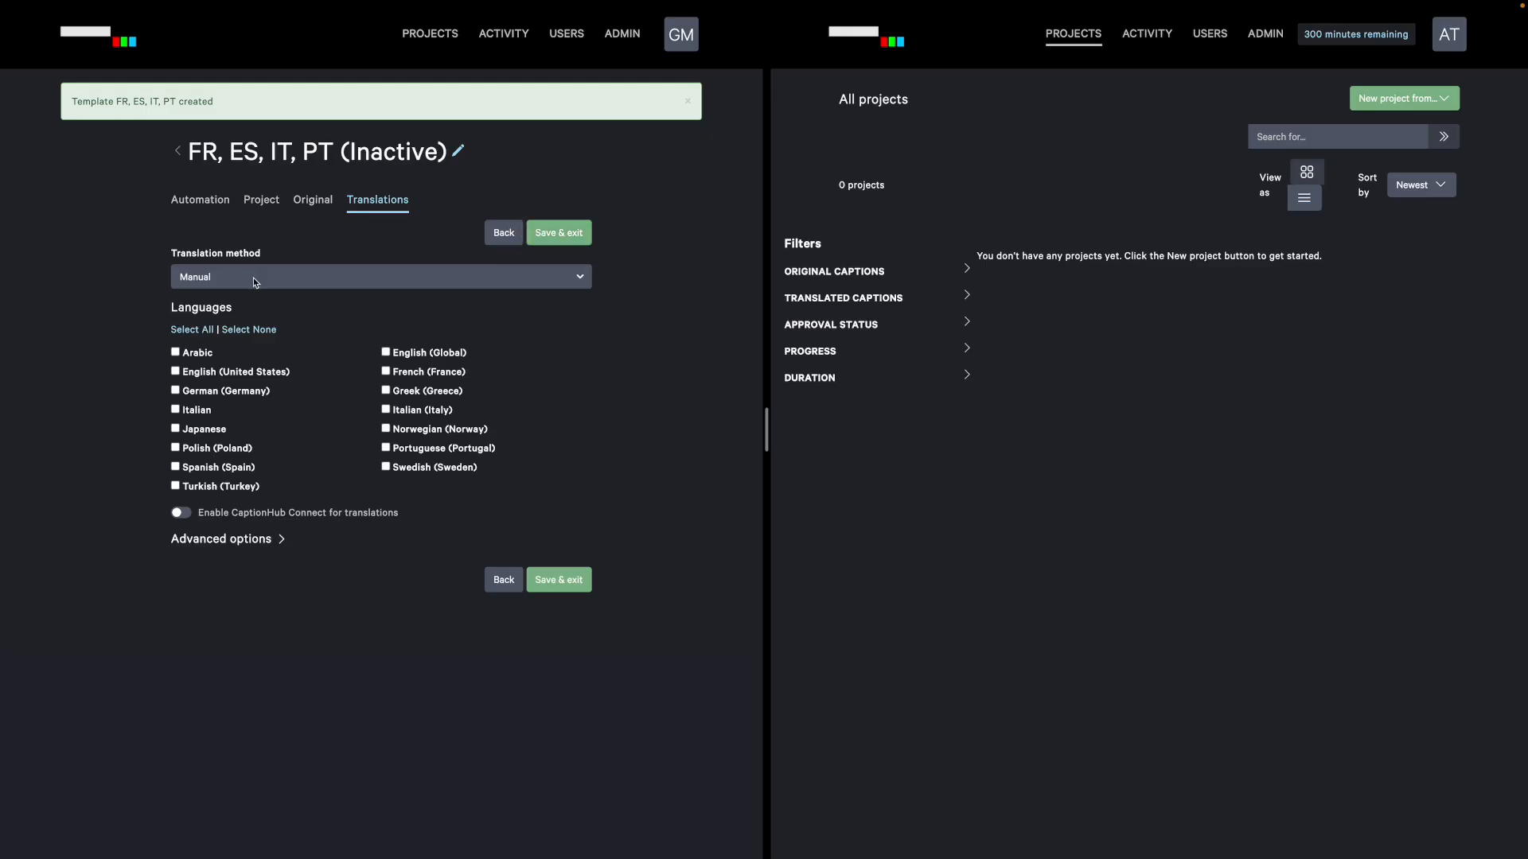
pyautogui.click(253, 278)
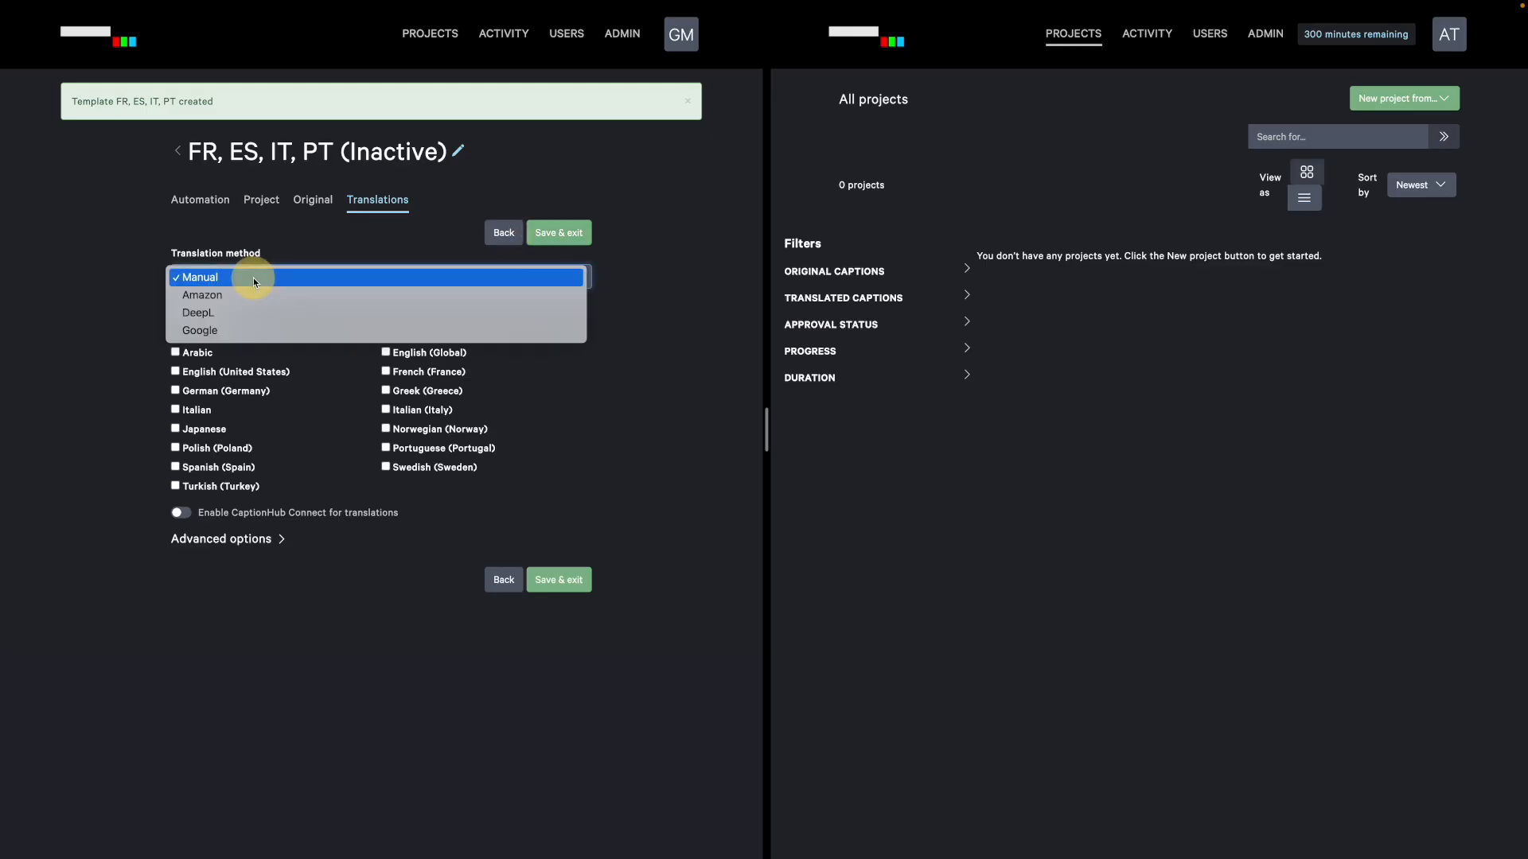
pyautogui.click(248, 331)
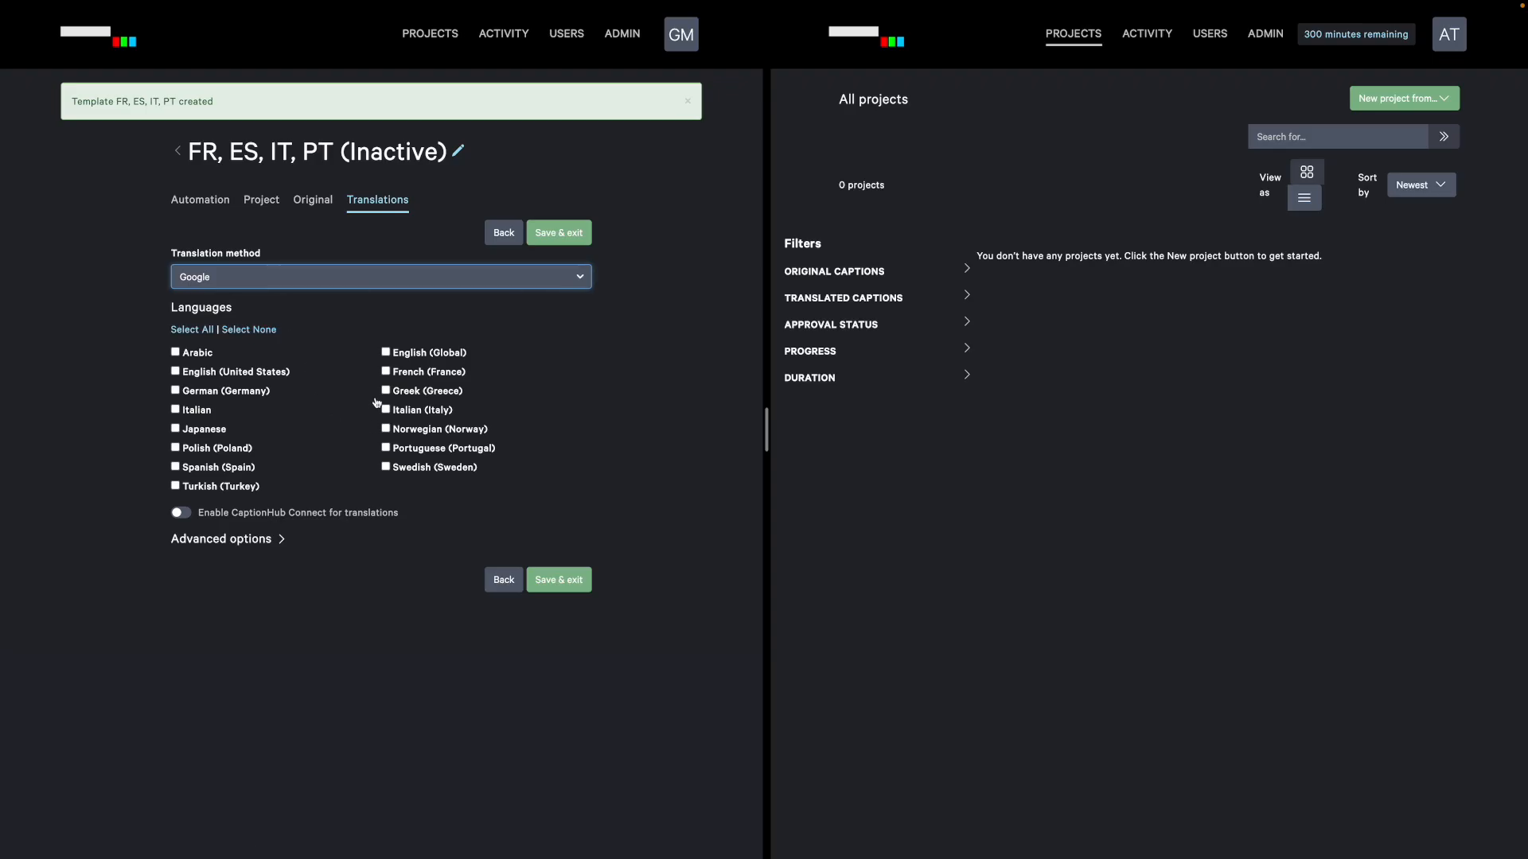
pyautogui.click(386, 372)
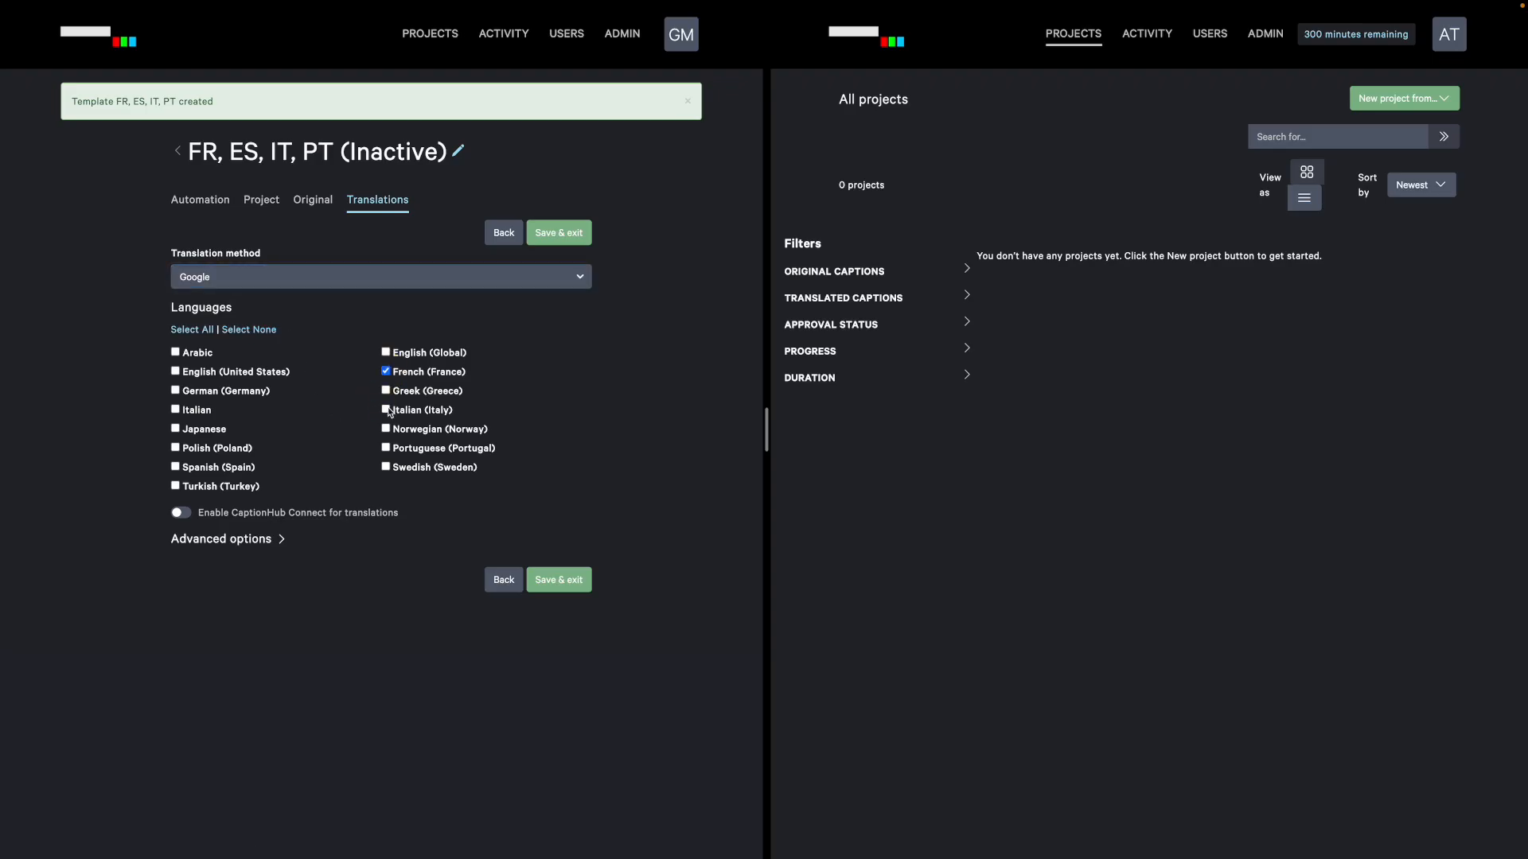
pyautogui.click(386, 410)
pyautogui.click(176, 467)
# - Enable CaptionHub Connect for translations with Alpha LSP as step 1 vendor, save the group, and return to the automation workflow
pyautogui.click(179, 514)
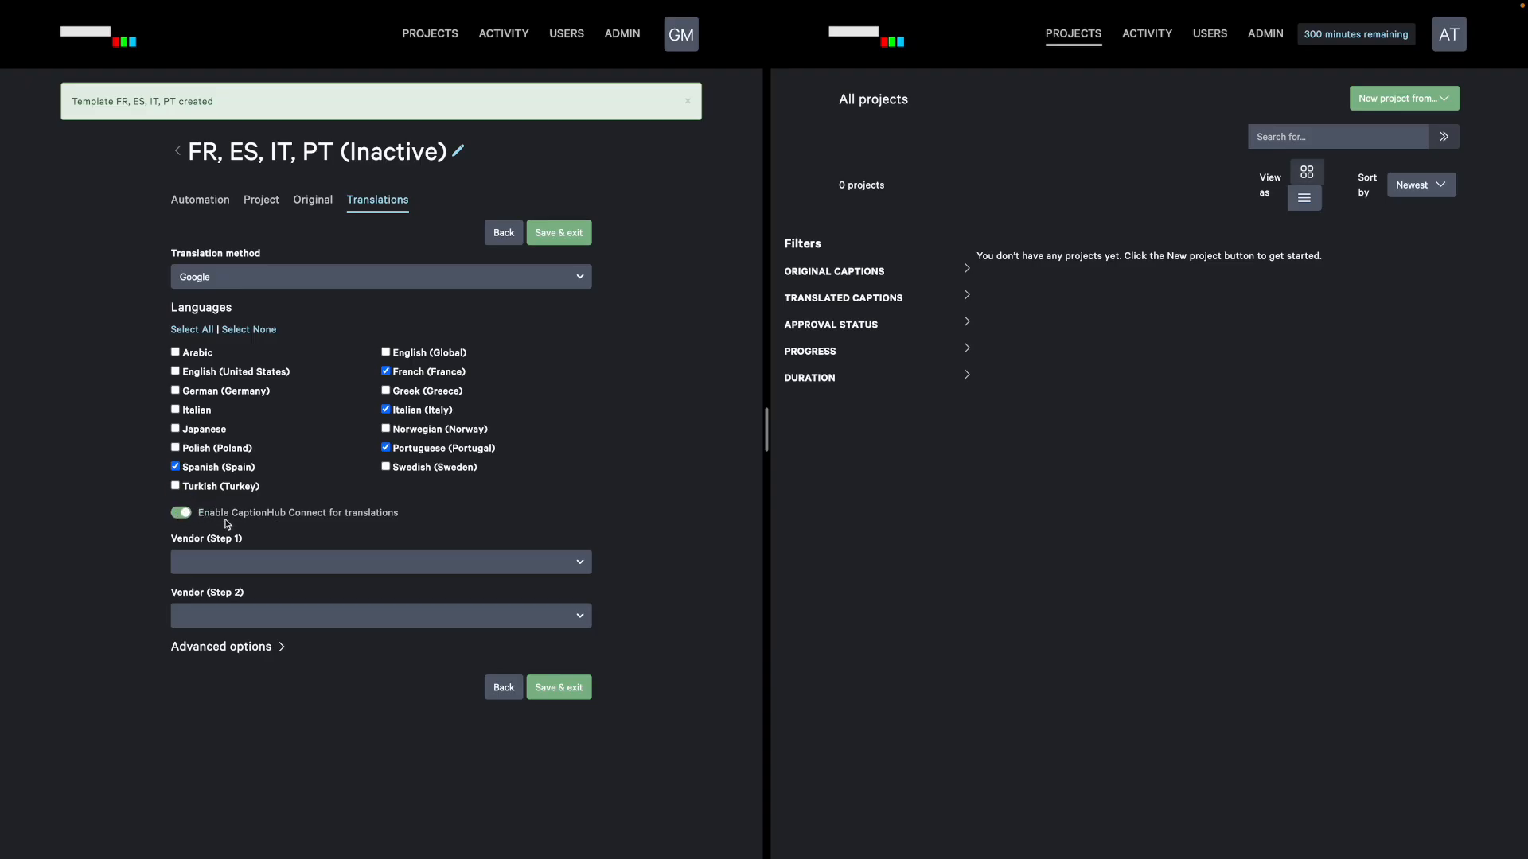
pyautogui.click(227, 565)
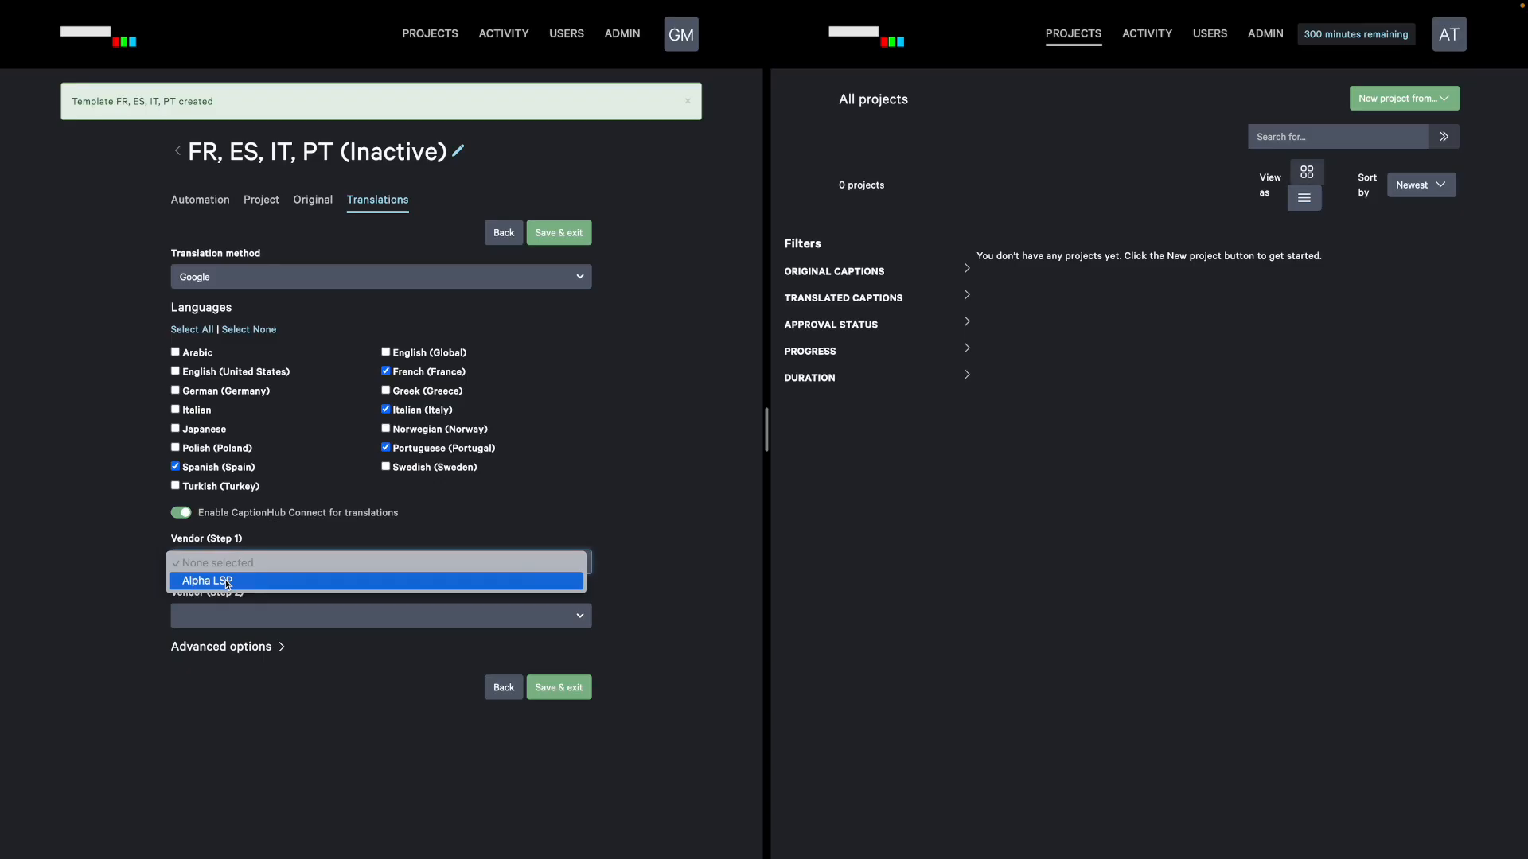
pyautogui.click(228, 582)
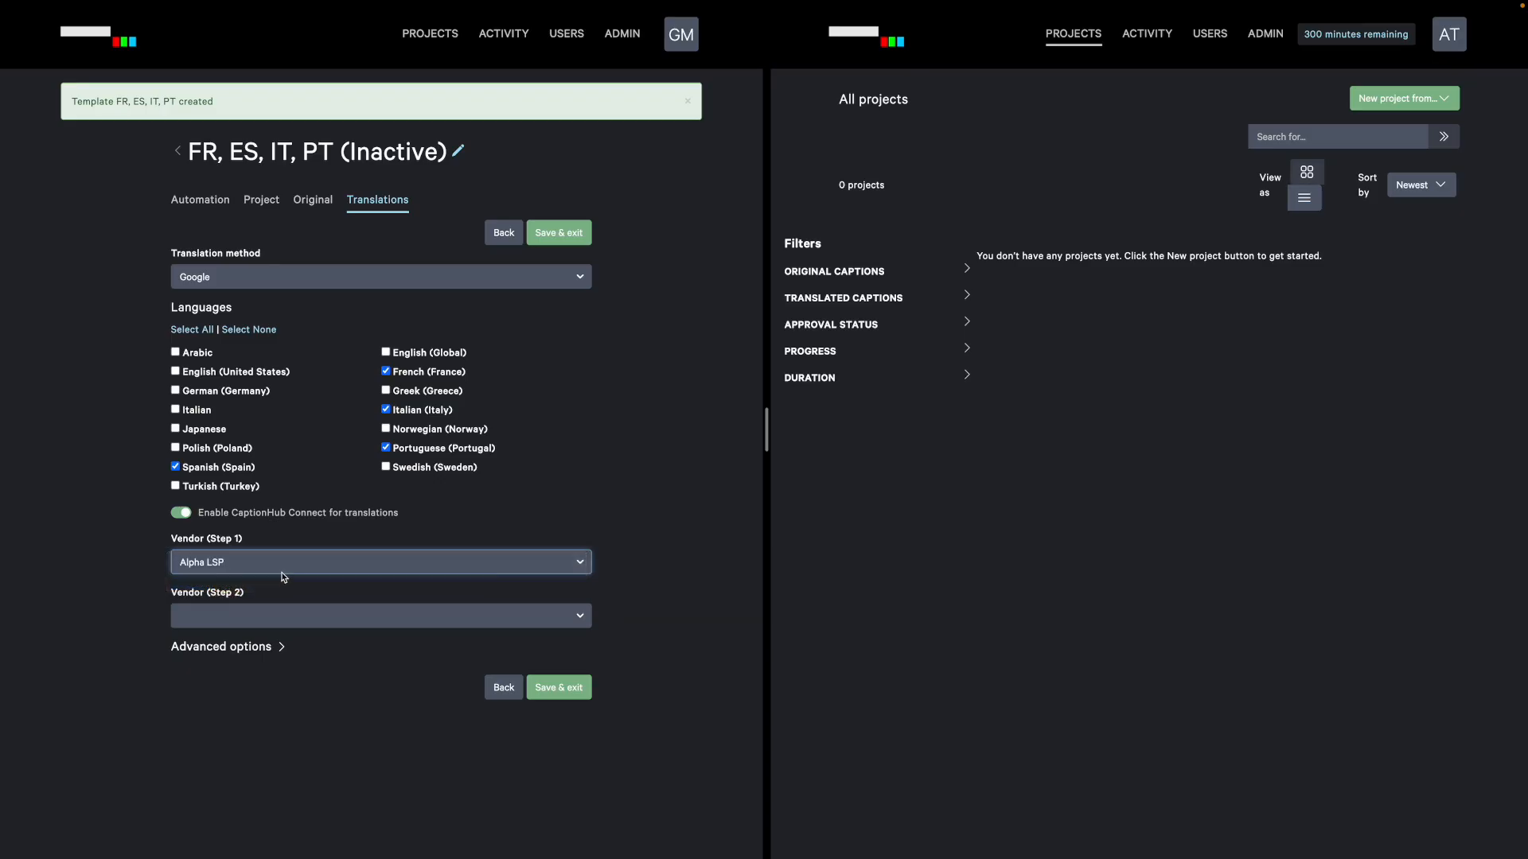
pyautogui.click(557, 688)
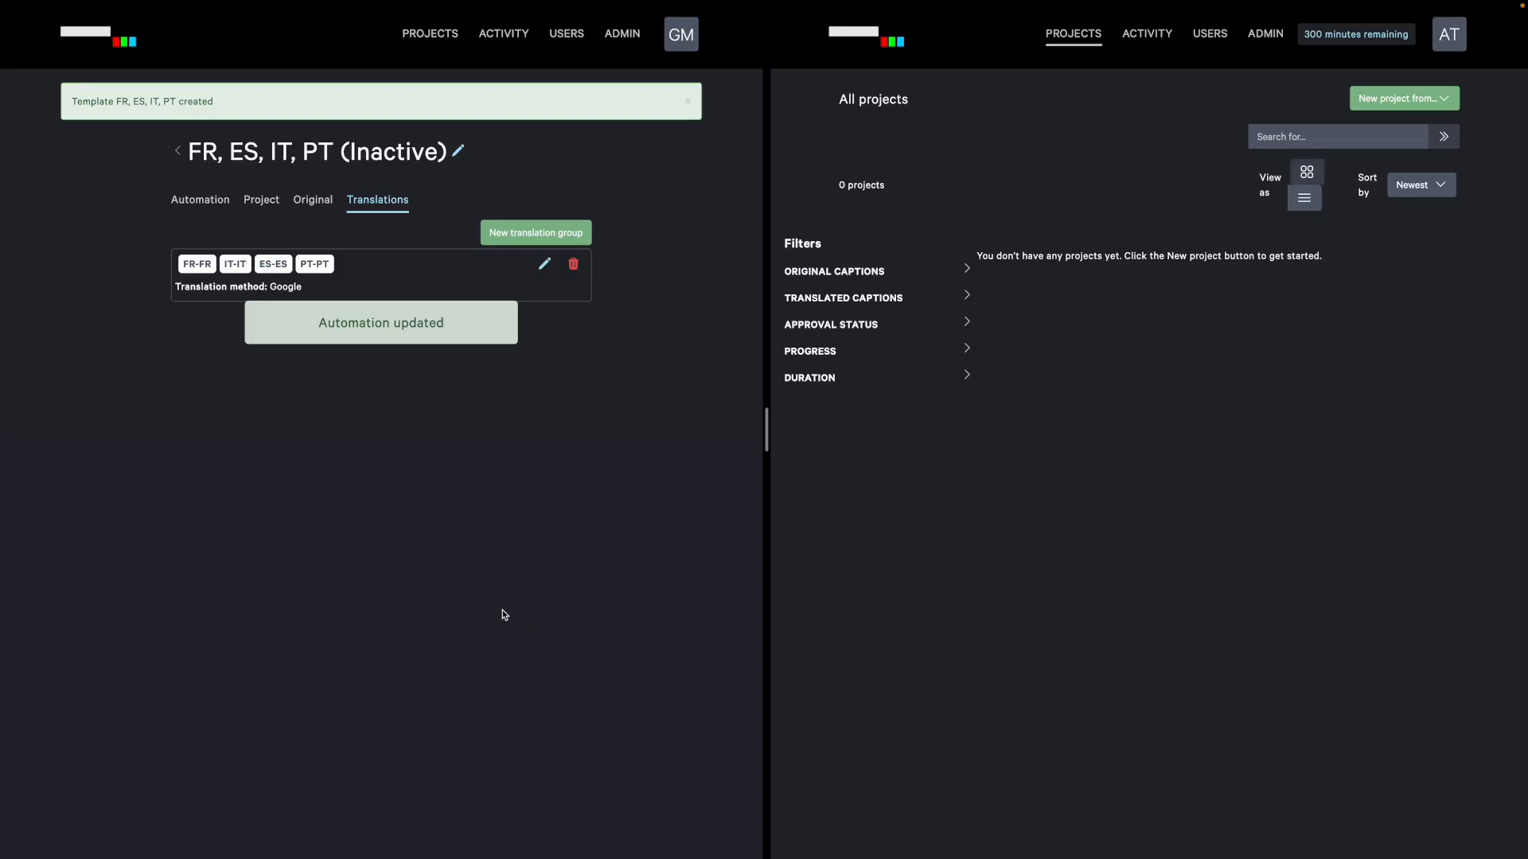
pyautogui.click(195, 201)
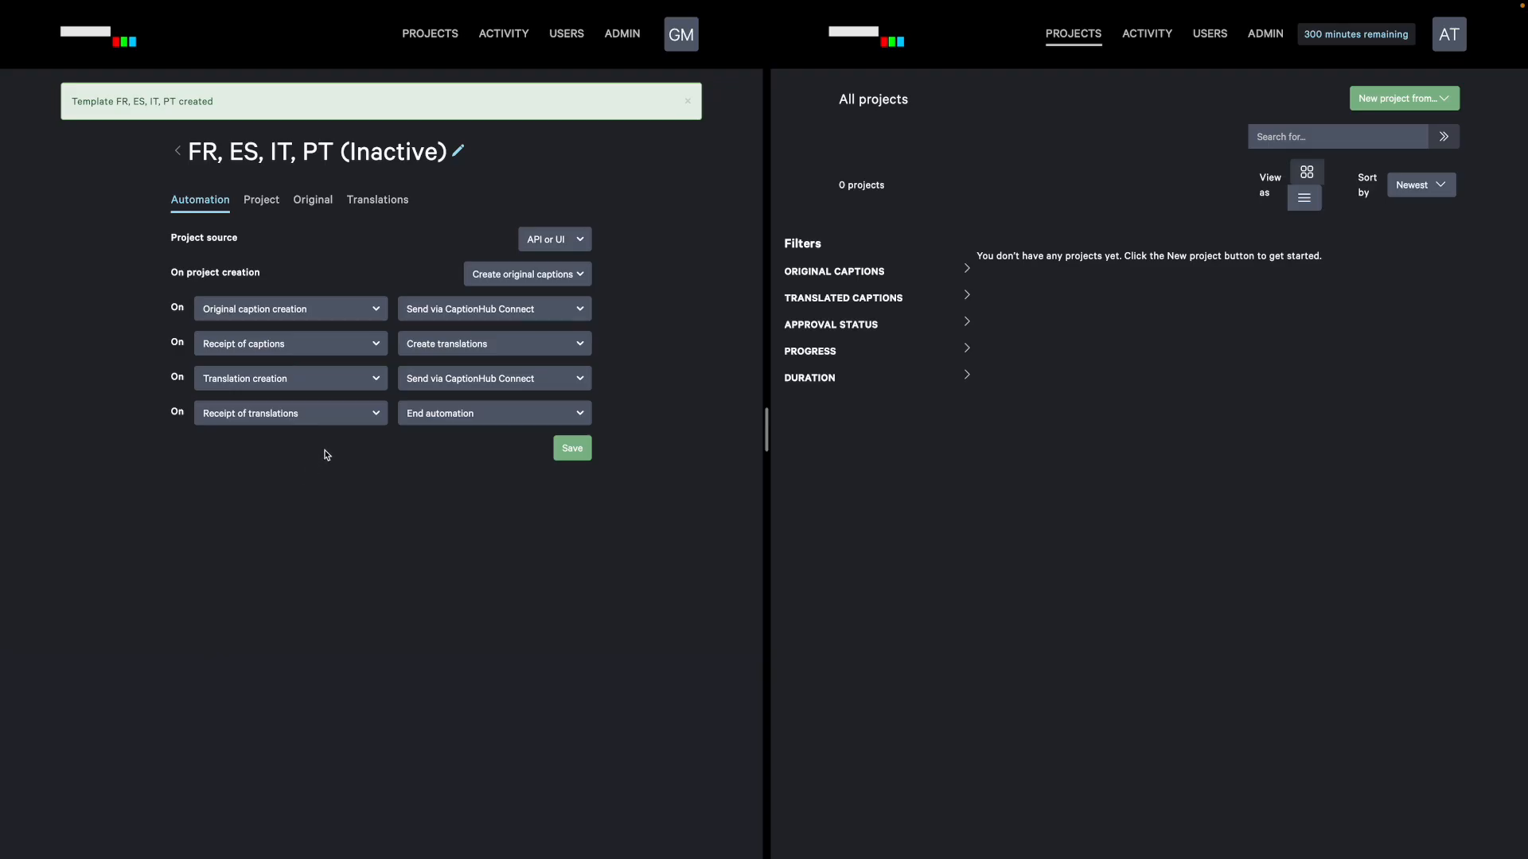
# - Return to the automation template list and activate the FR, ES, IT, PT template
pyautogui.click(178, 148)
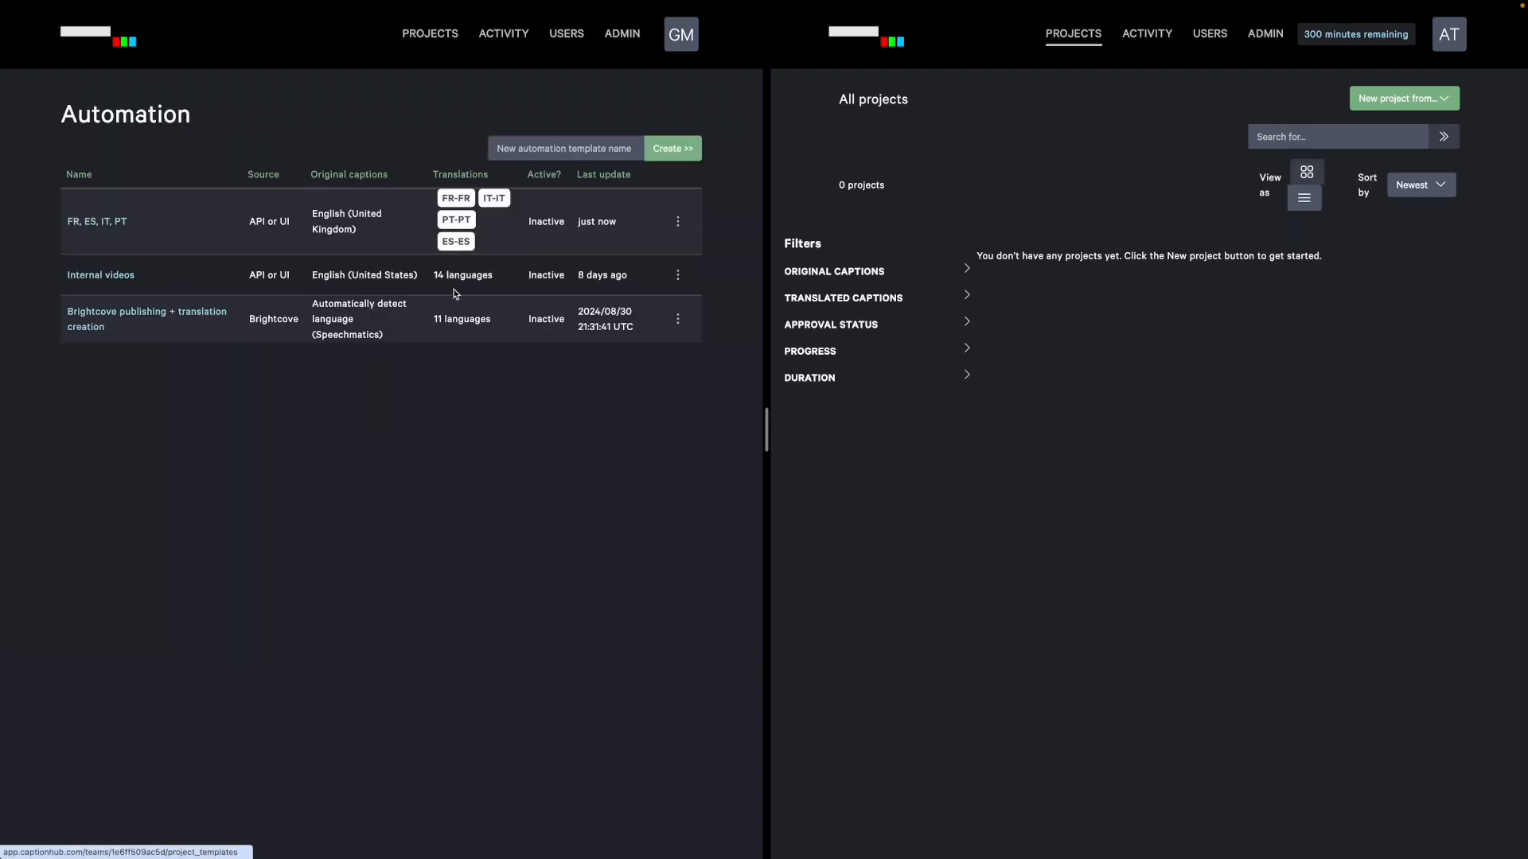
pyautogui.click(678, 221)
pyautogui.click(641, 250)
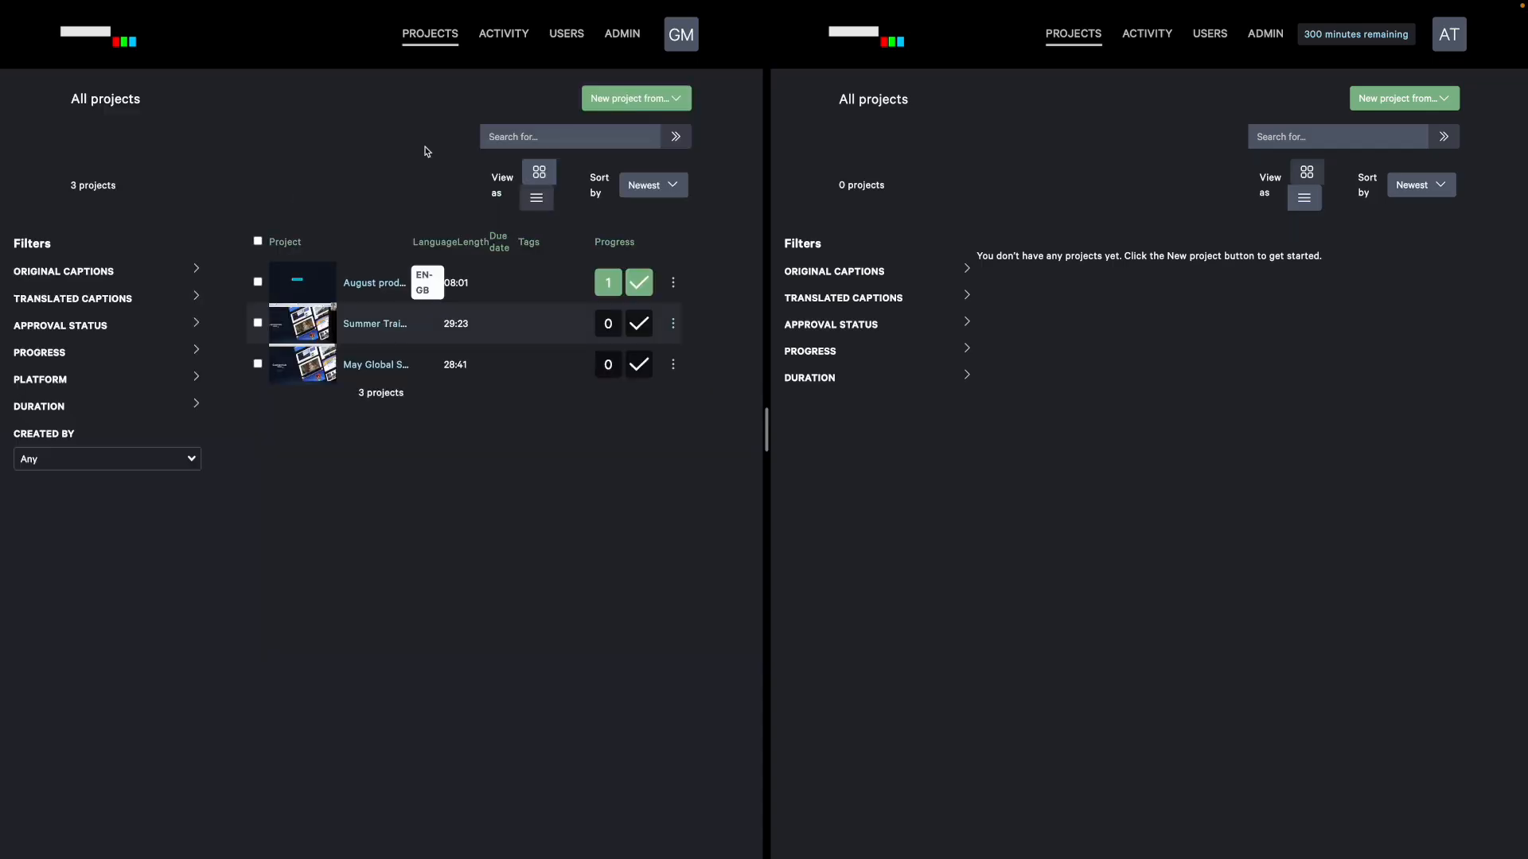
# - Start a new project from a local file in the client account, using Brompton_Demo.mp4 as the movie file
pyautogui.click(633, 97)
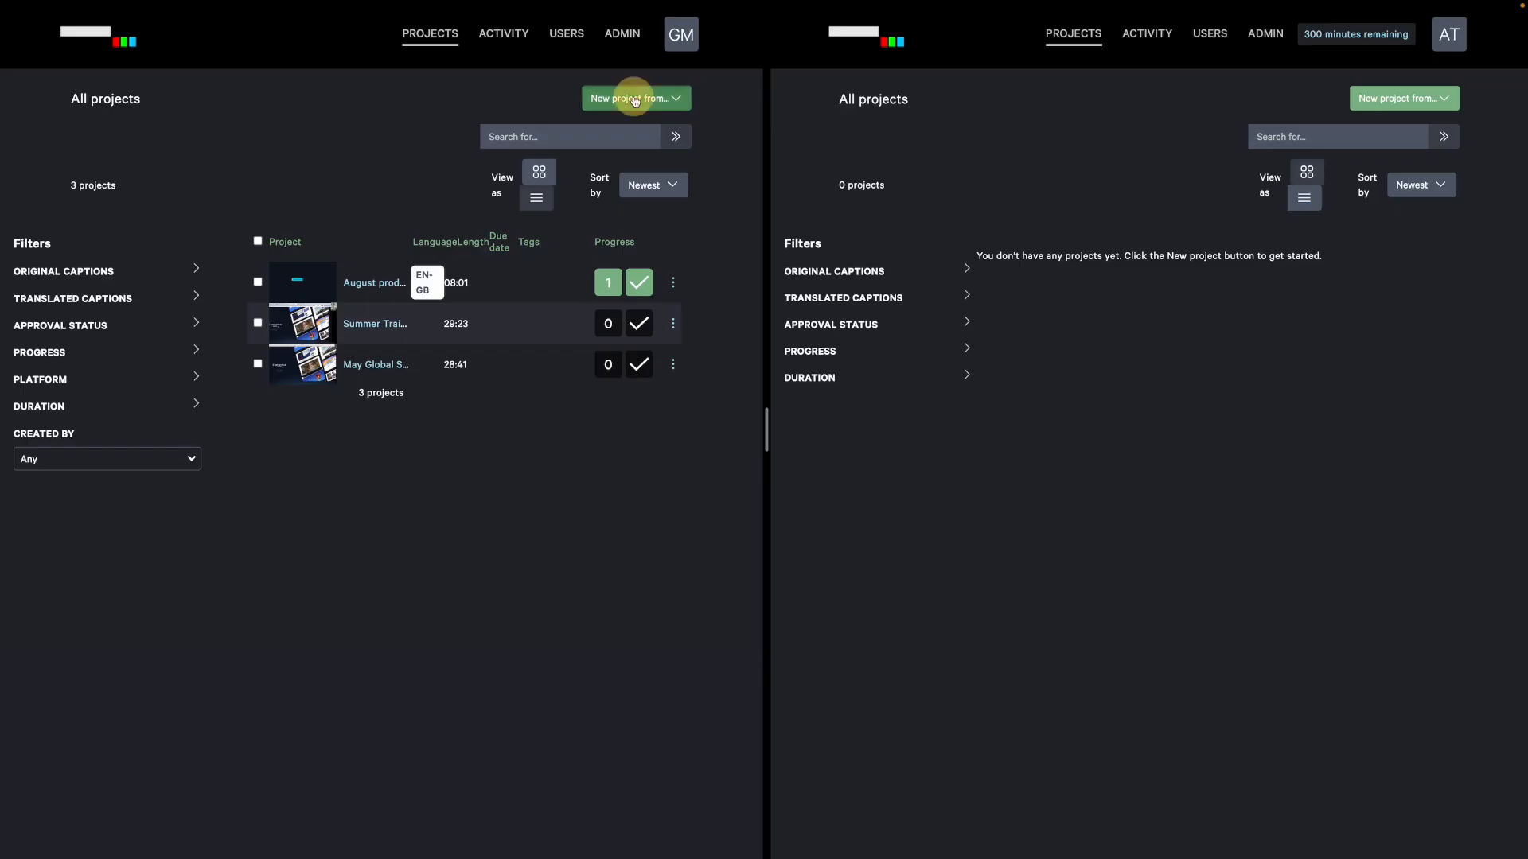
pyautogui.click(634, 129)
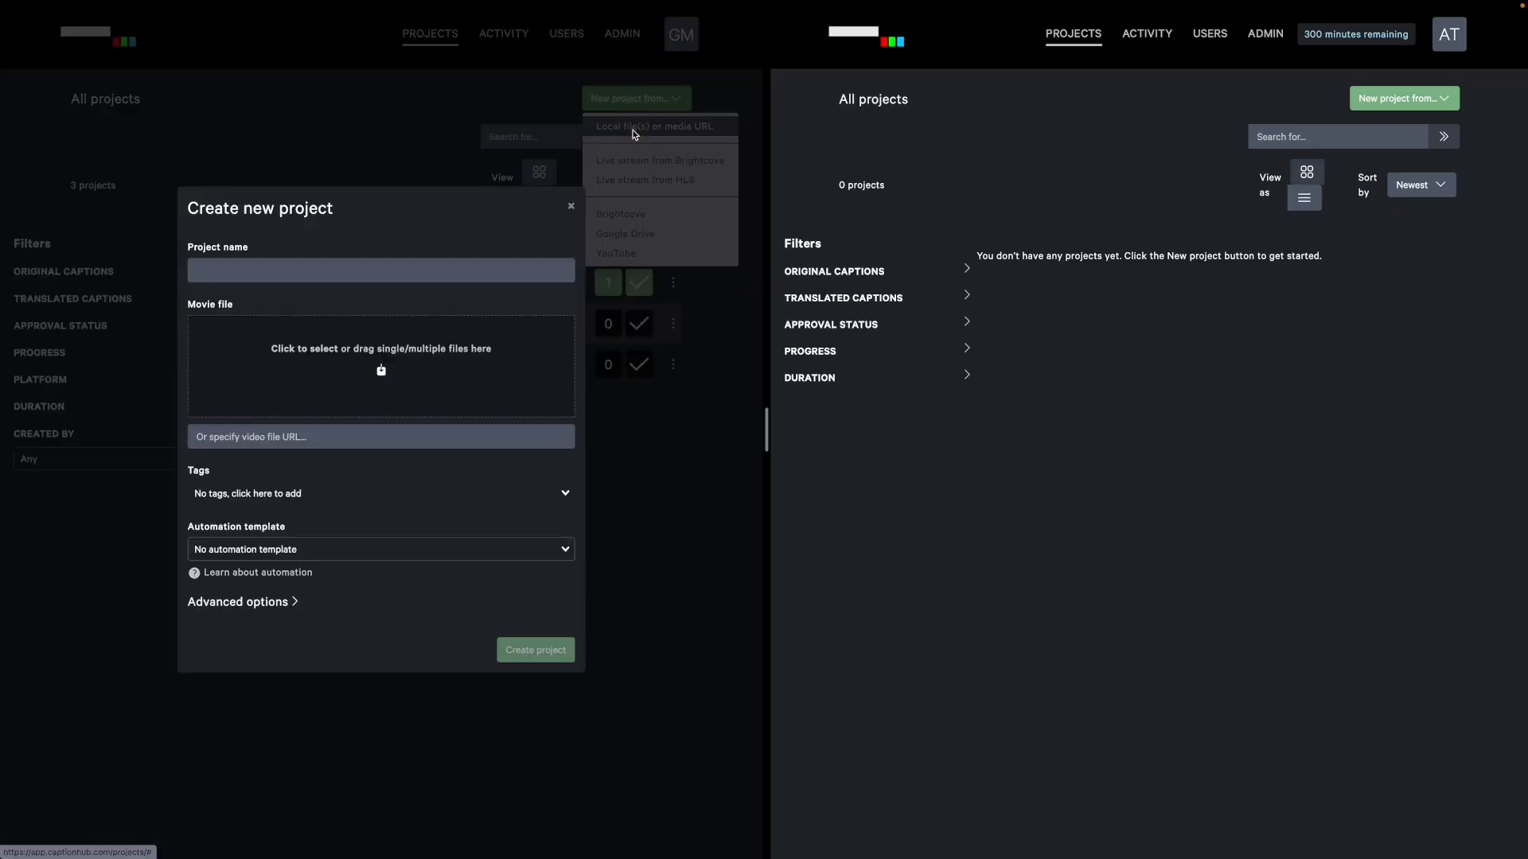
pyautogui.click(405, 363)
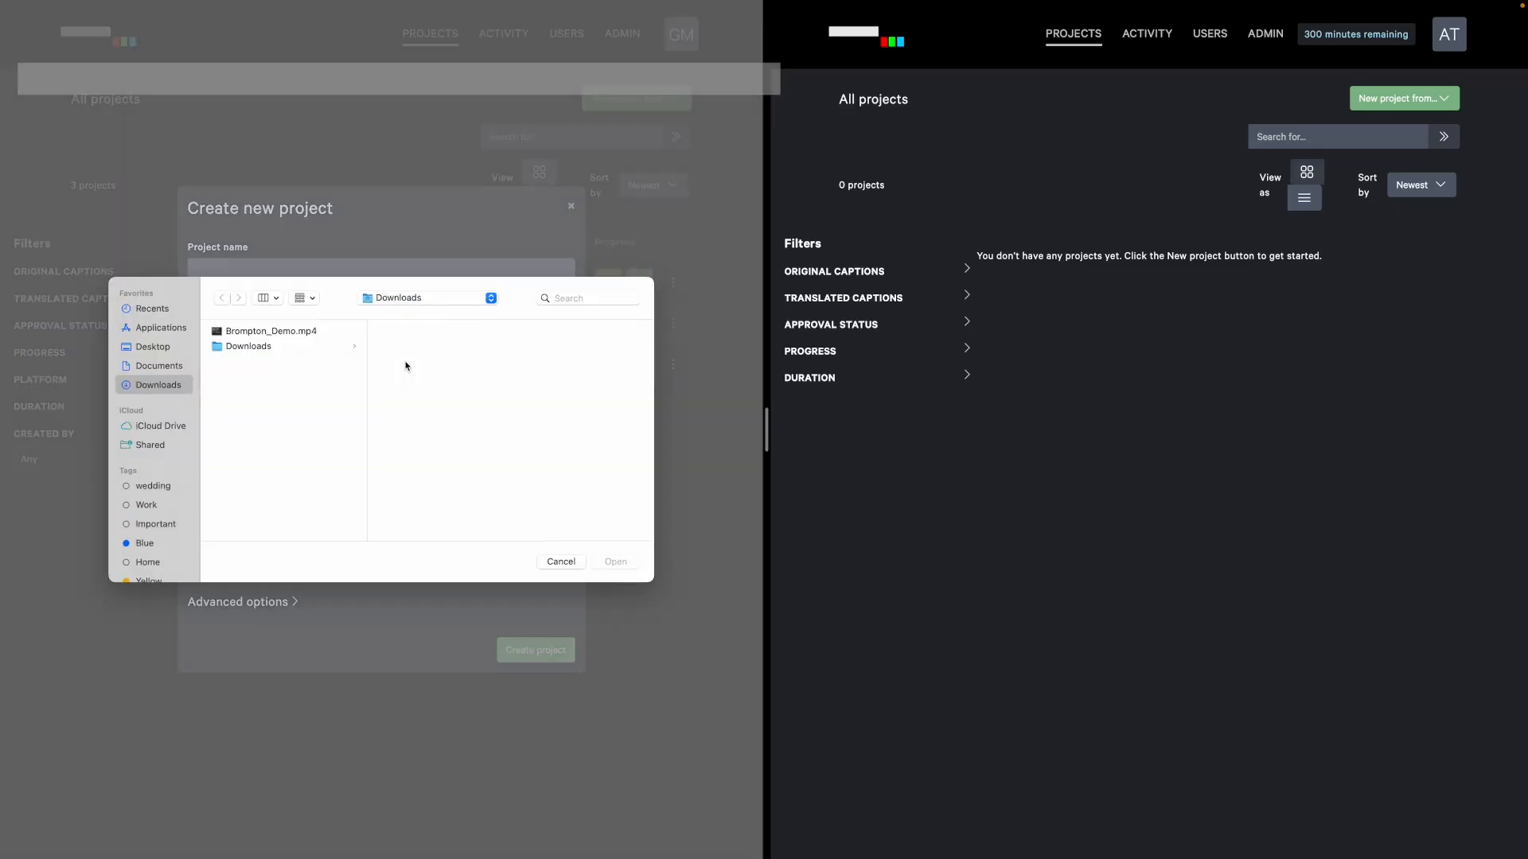
pyautogui.click(277, 338)
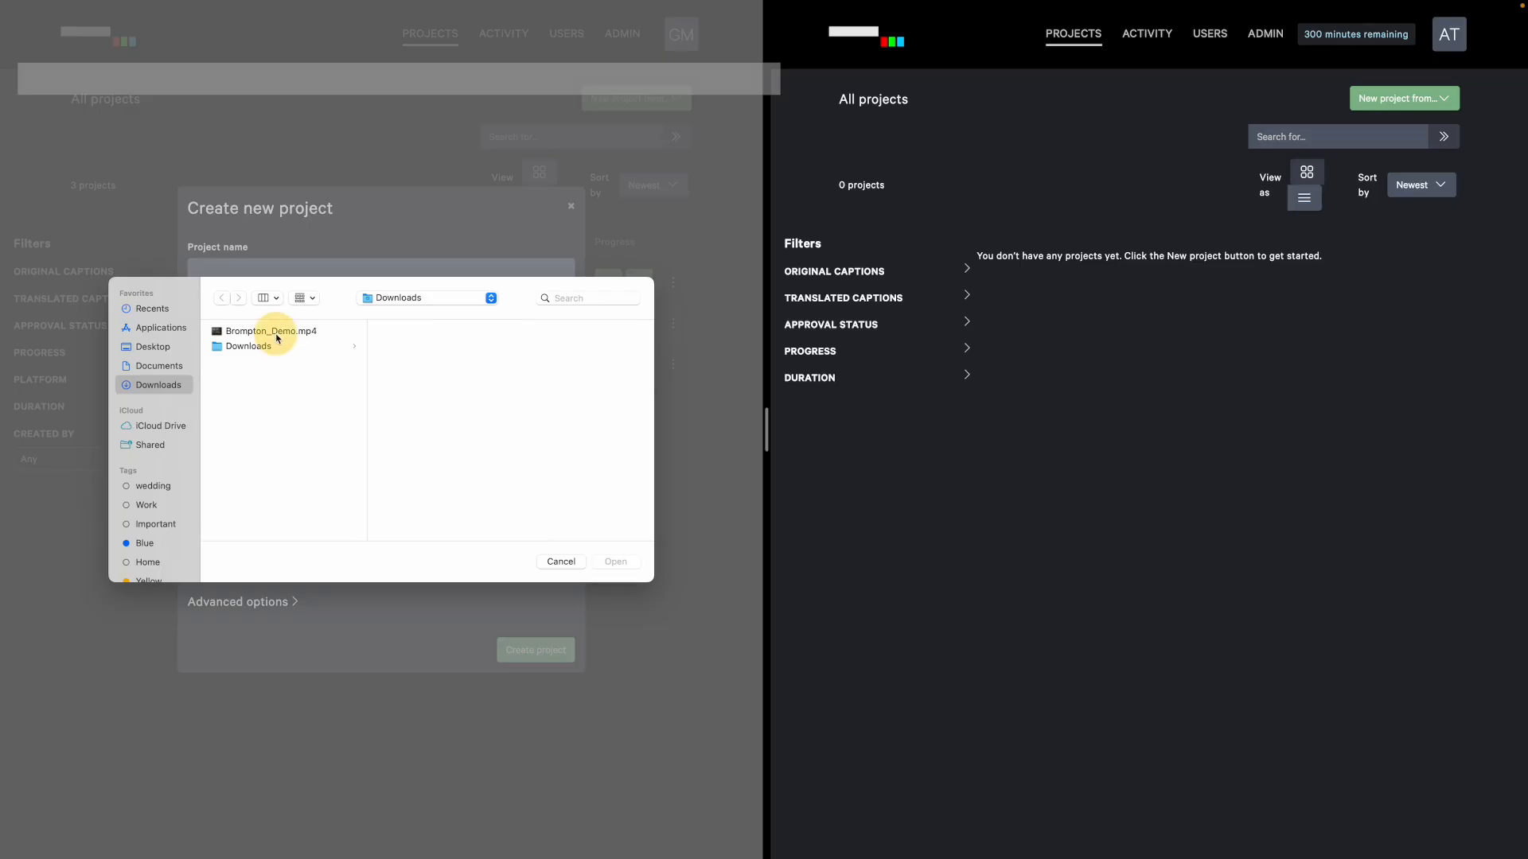
pyautogui.click(615, 561)
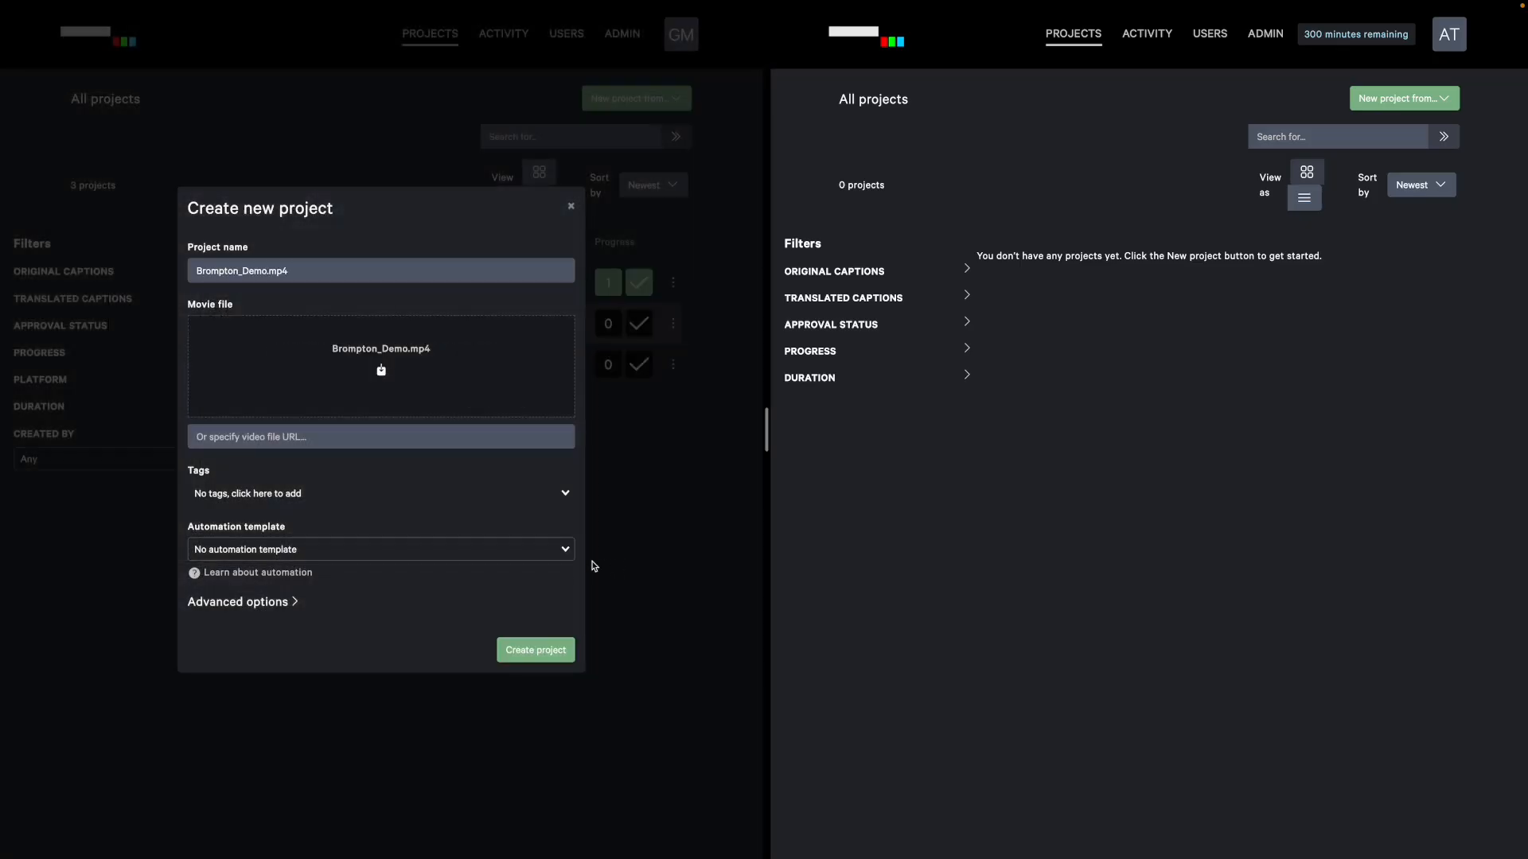
# - Assign the FR, ES, IT, PT automation template to the new project and create it
pyautogui.click(323, 552)
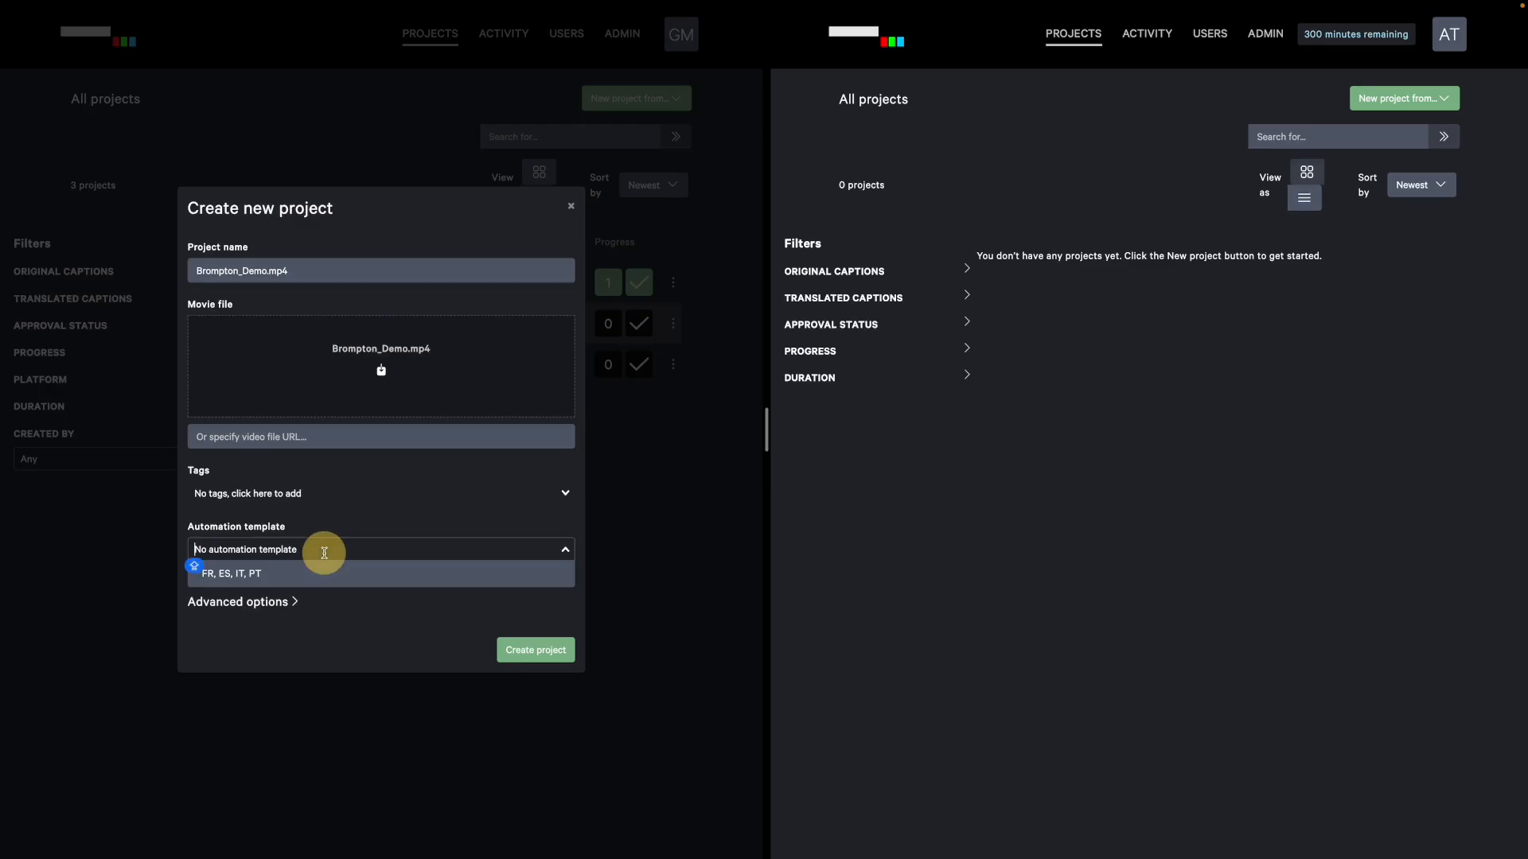
pyautogui.click(256, 579)
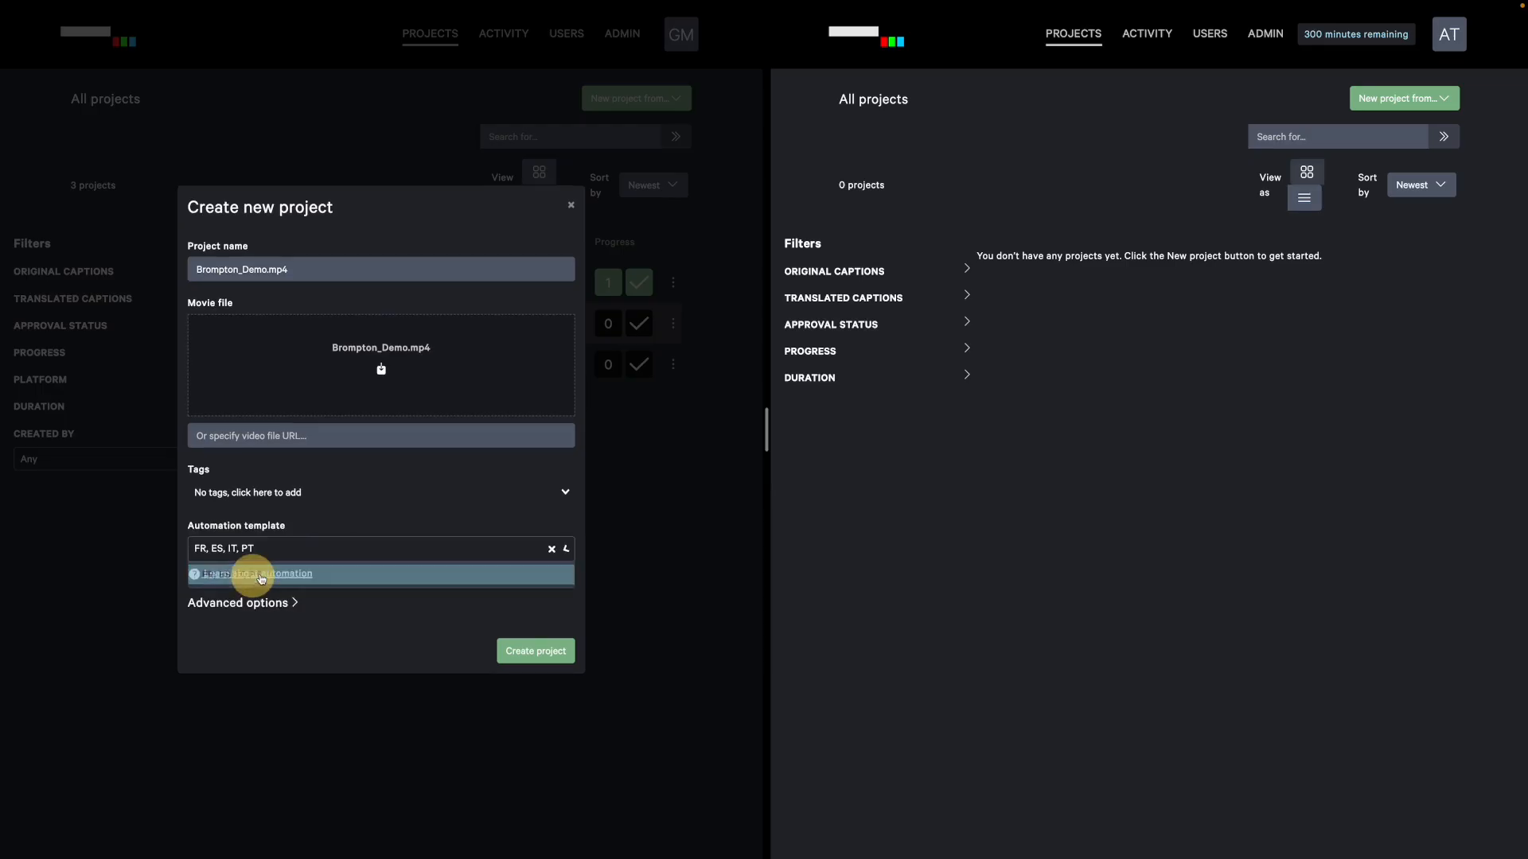
pyautogui.click(525, 651)
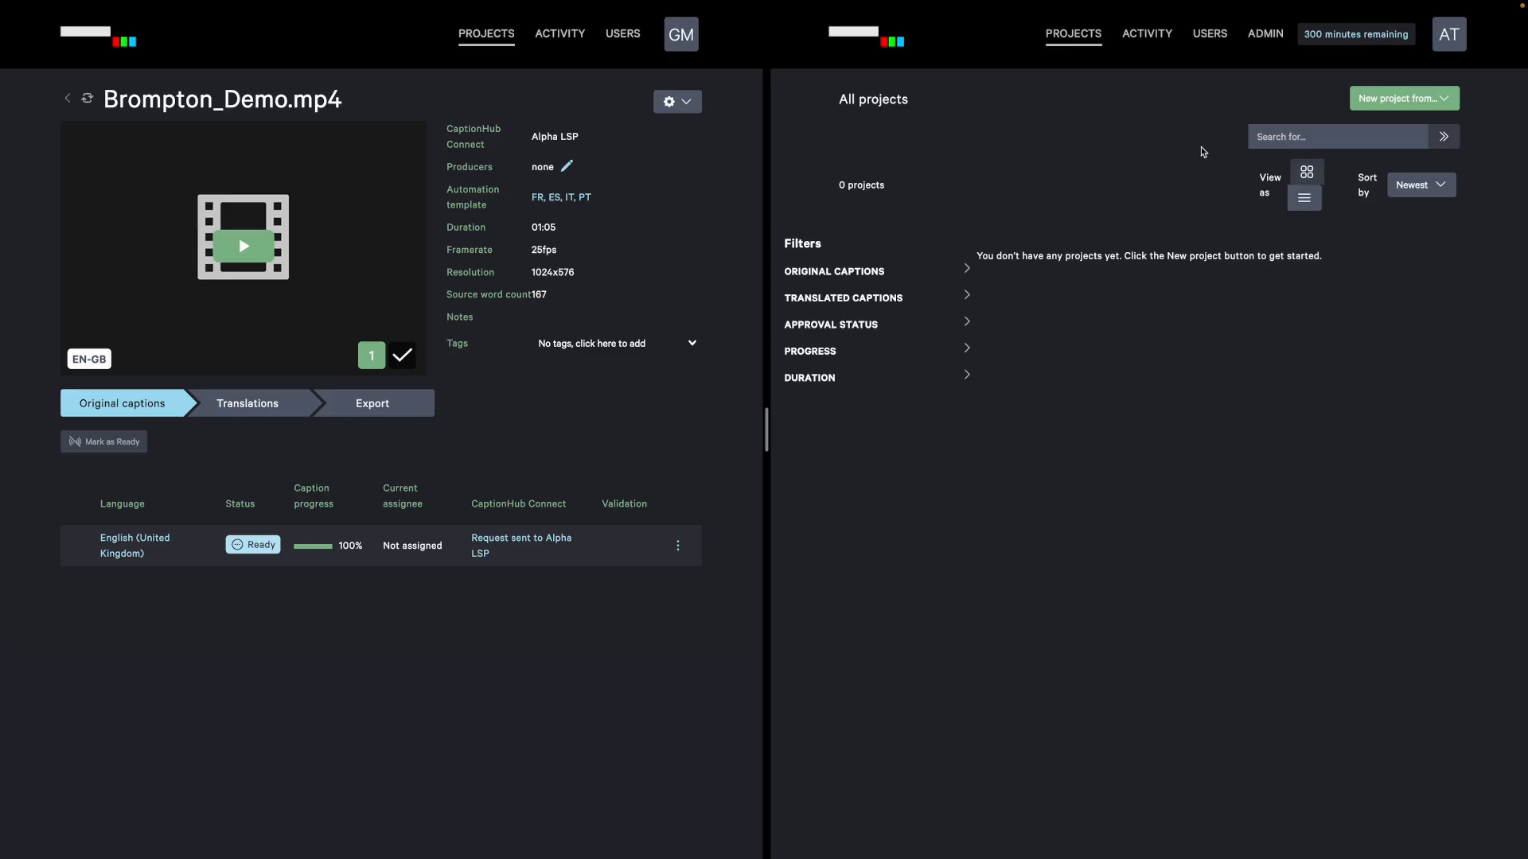
# - Reload the vendor account's project list and open the Brompton_Demo.mp4 (CaptionHub Connect) project
pyautogui.click(1156, 33)
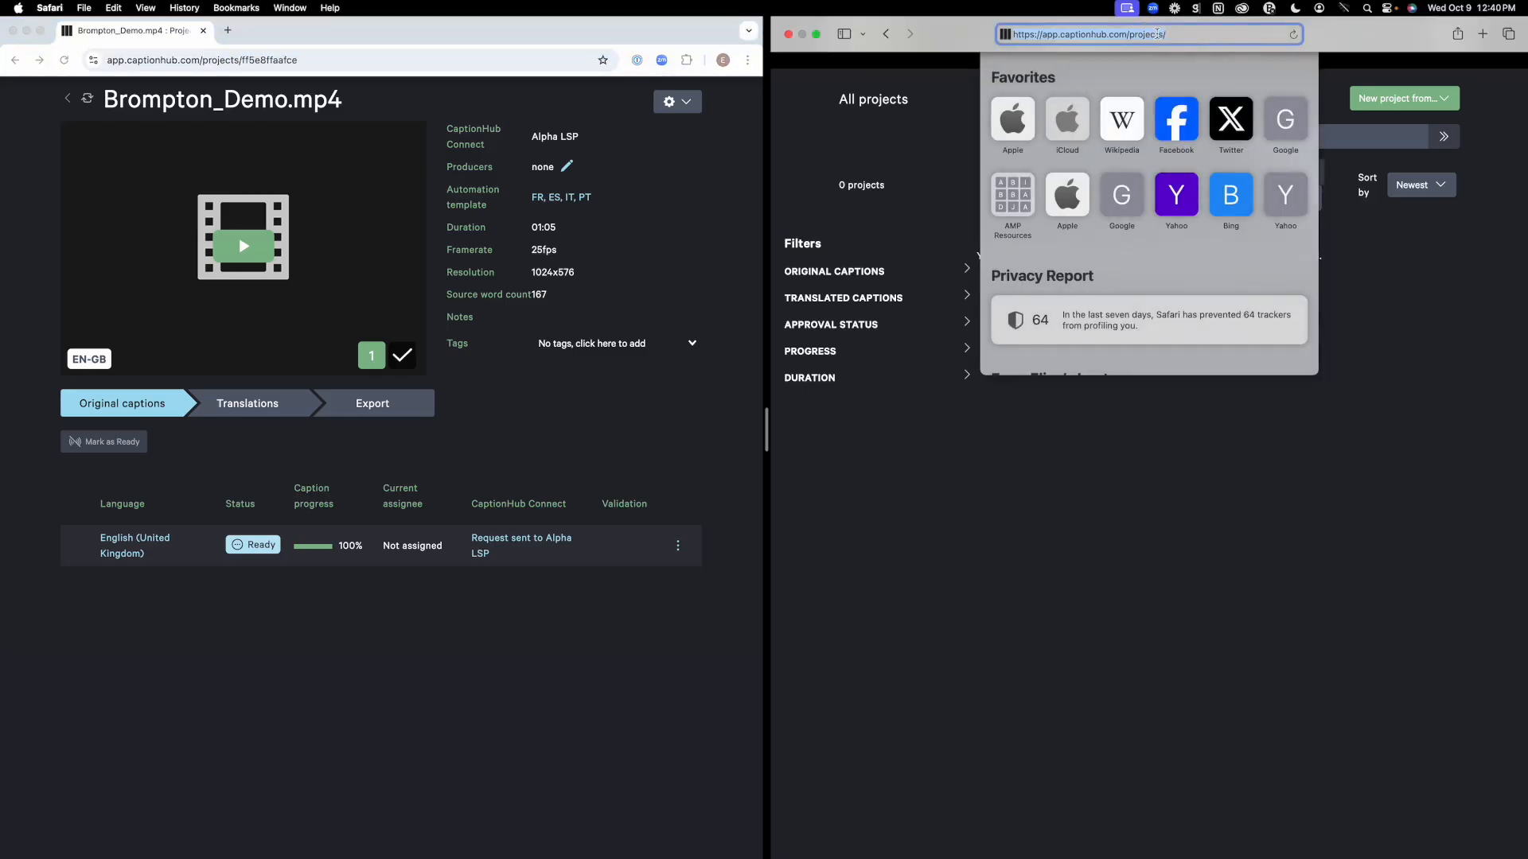
pyautogui.press('Return')
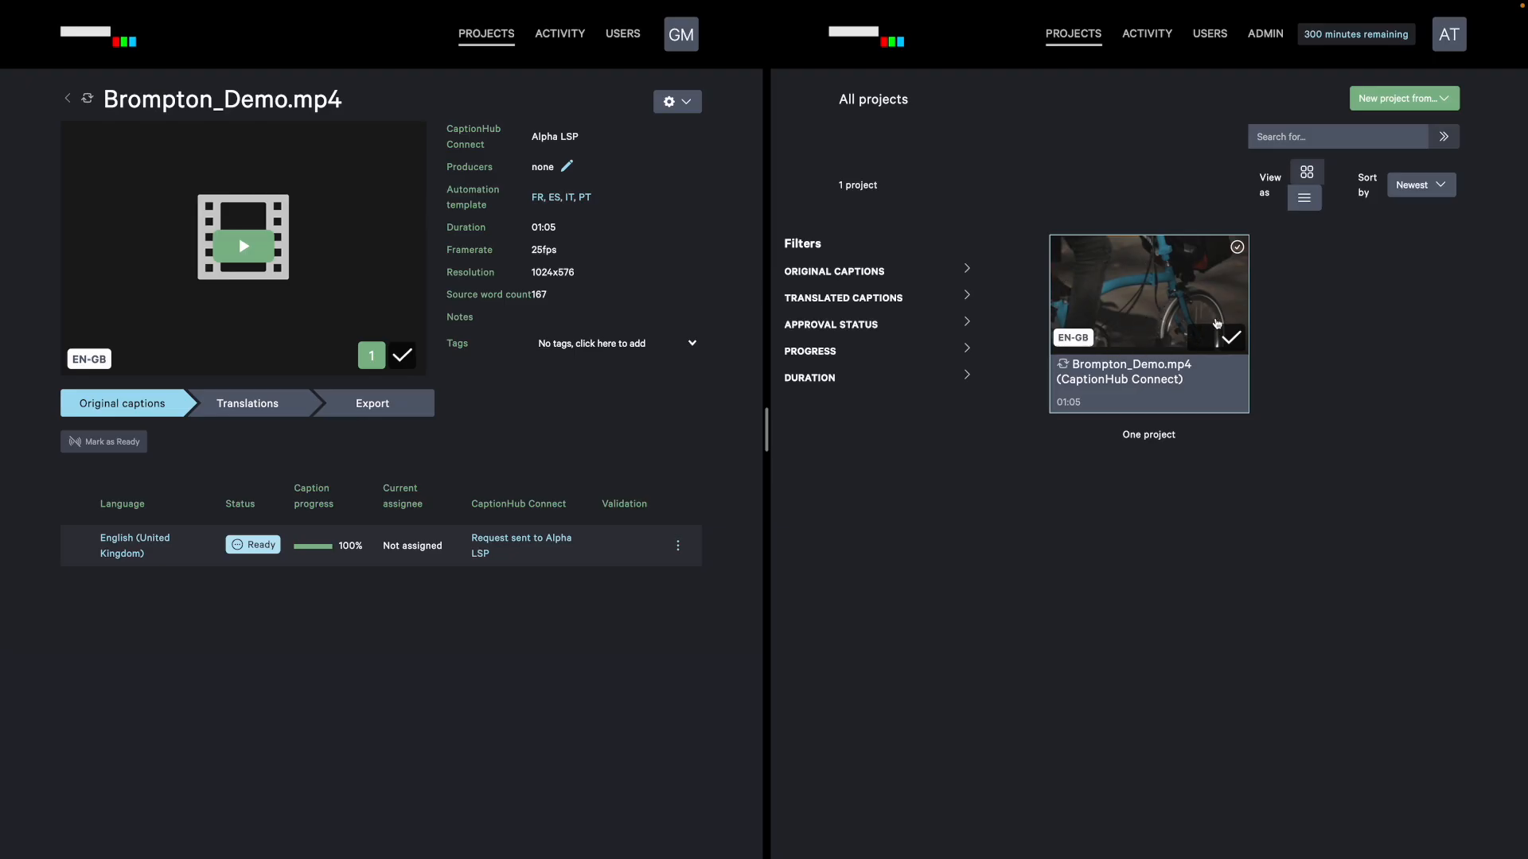
pyautogui.click(1154, 300)
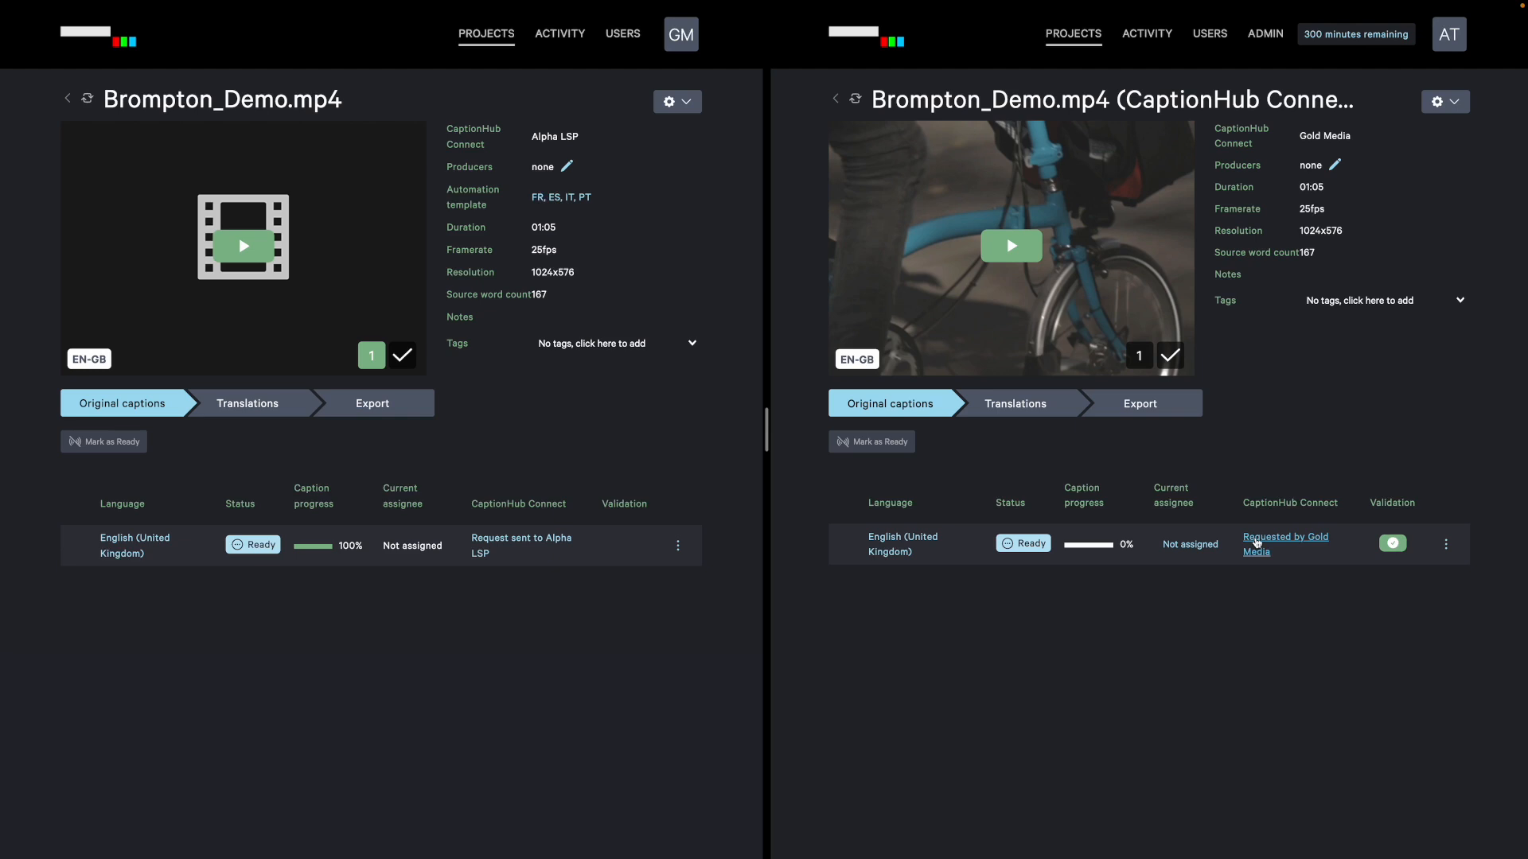
# - Accept Gold Media's request for the English (United Kingdom) original captions in the vendor project
pyautogui.click(1257, 543)
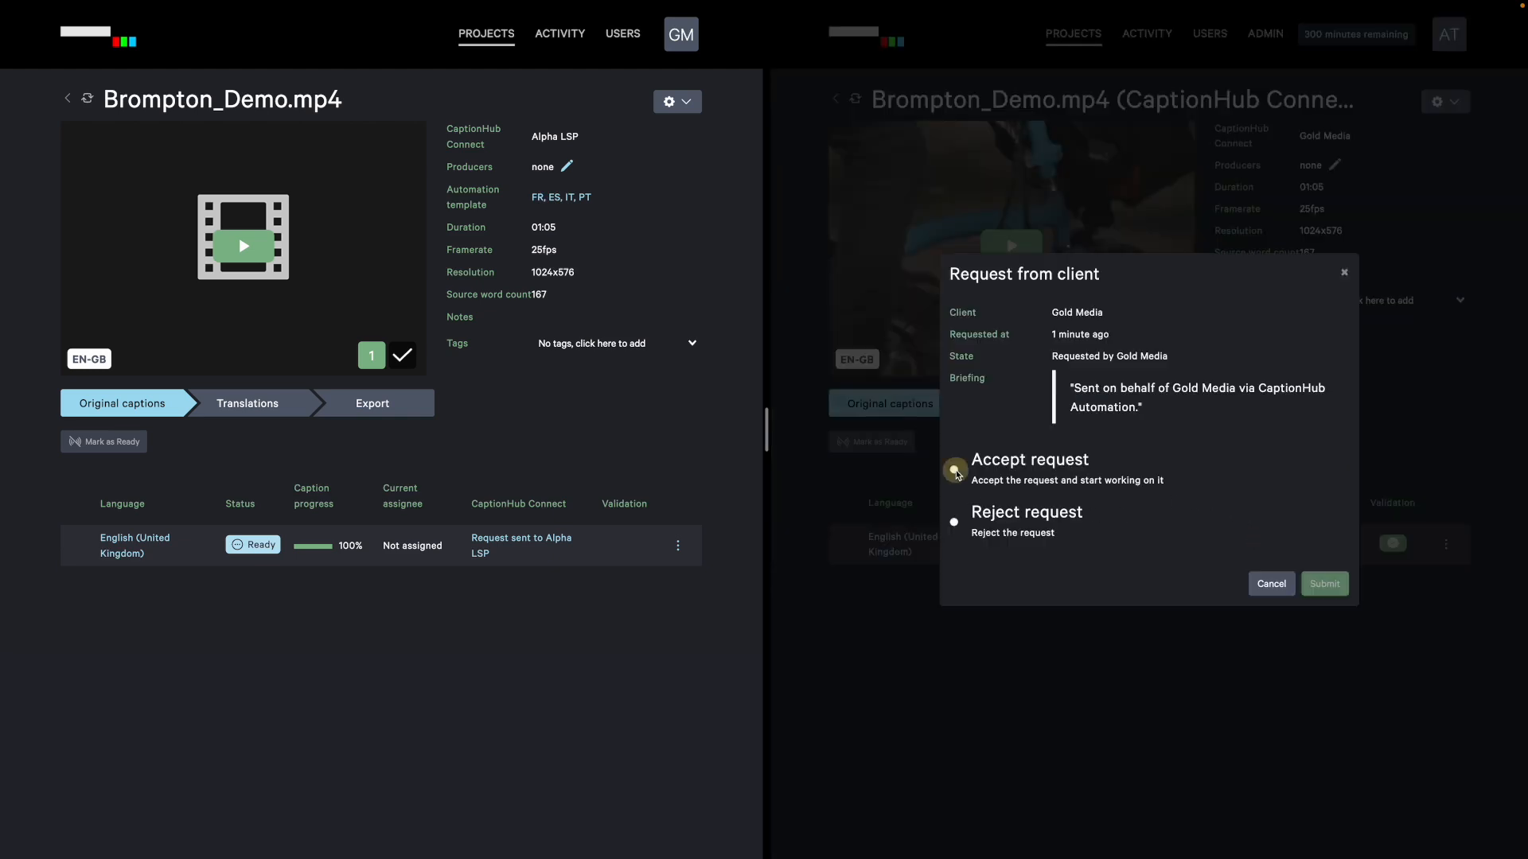
pyautogui.click(955, 470)
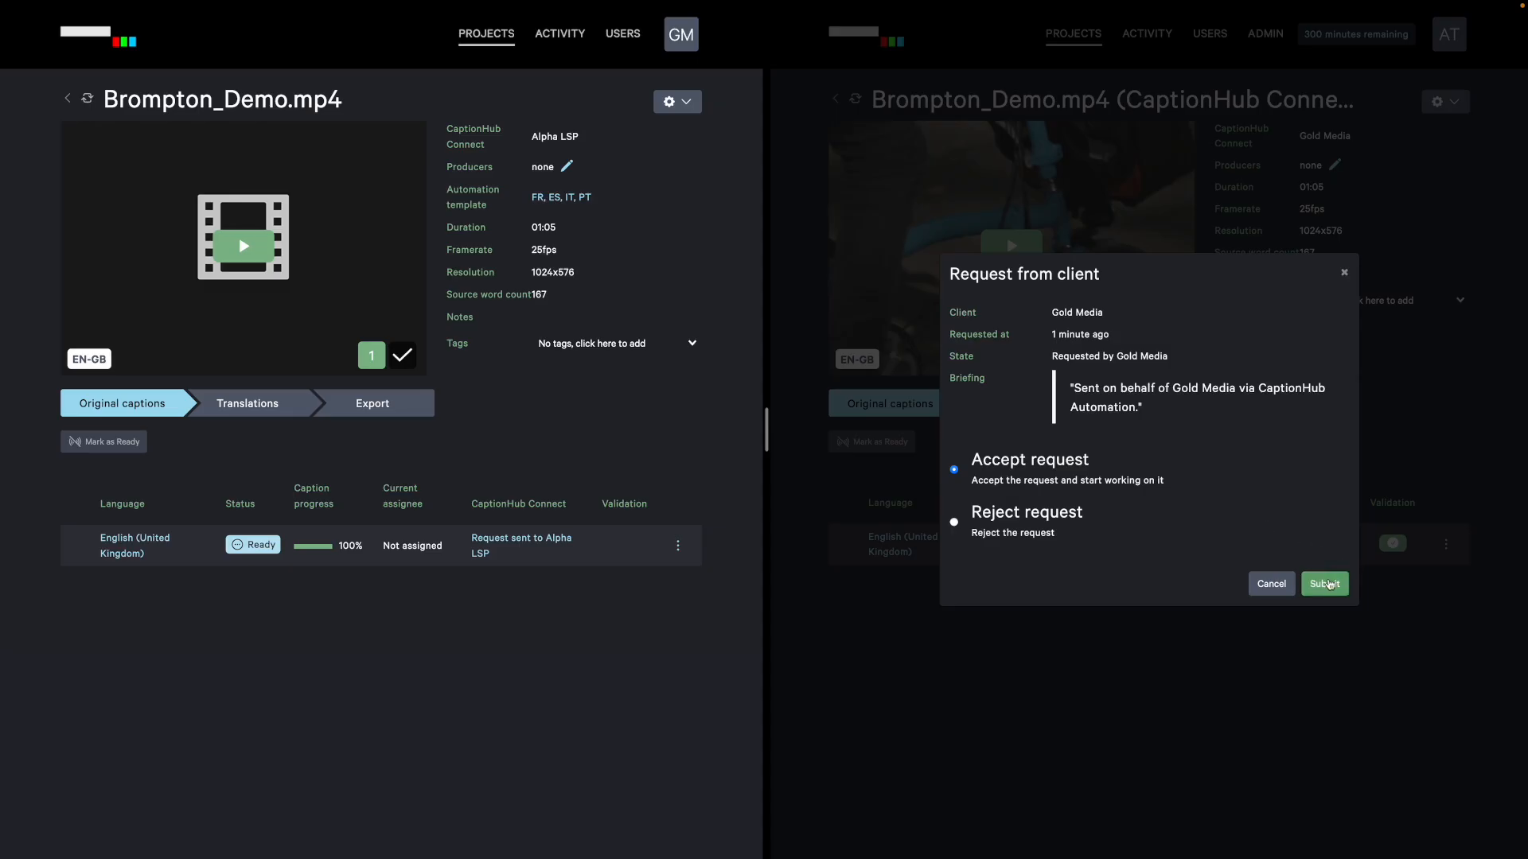
pyautogui.click(1325, 584)
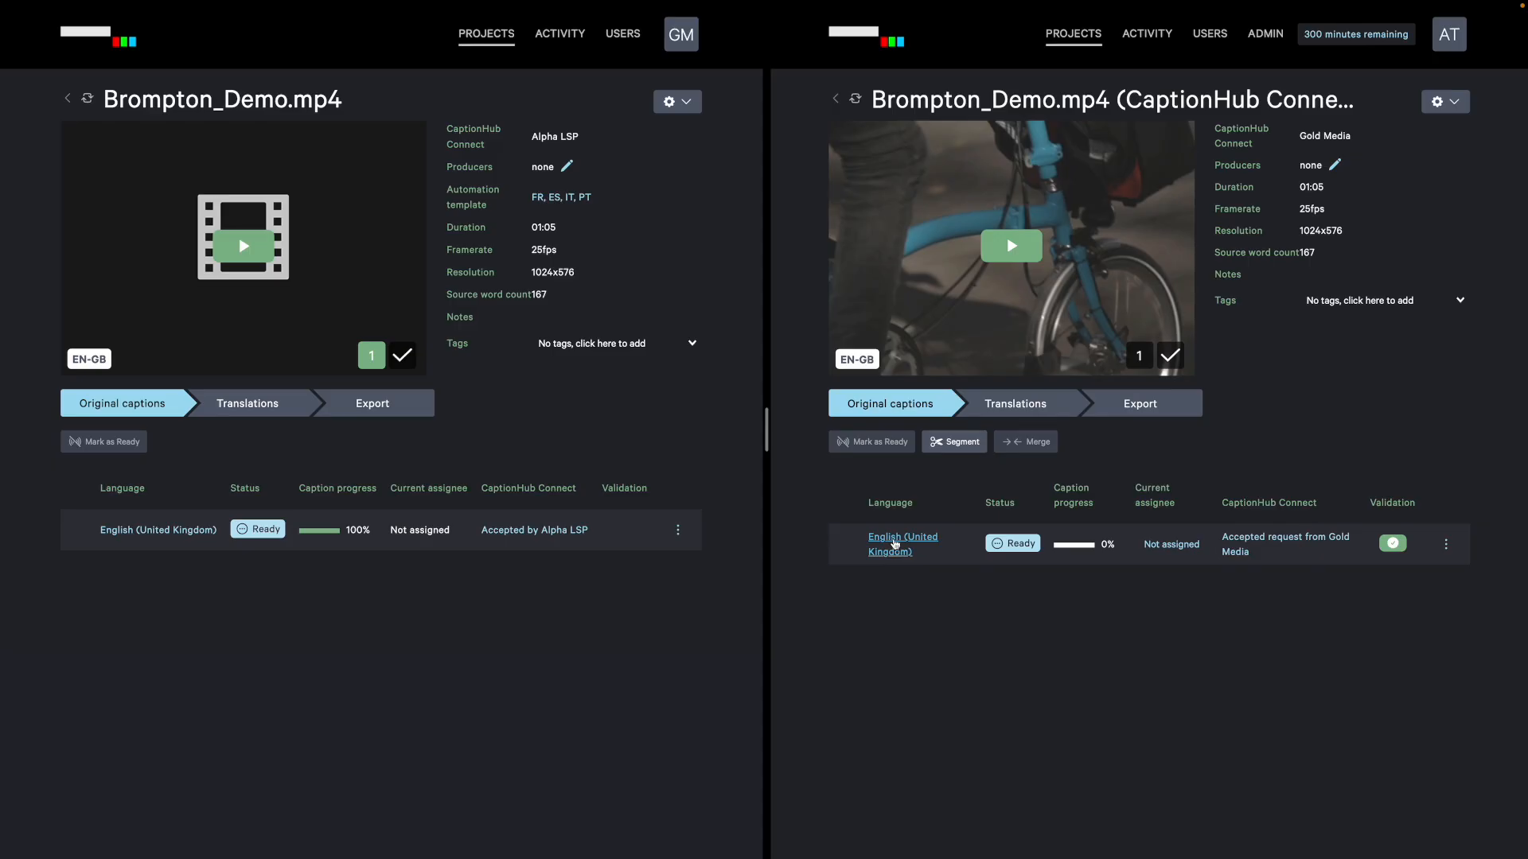
# - Open the English (United Kingdom) captions in the vendor's editor and review captions 1 to 4
pyautogui.click(895, 543)
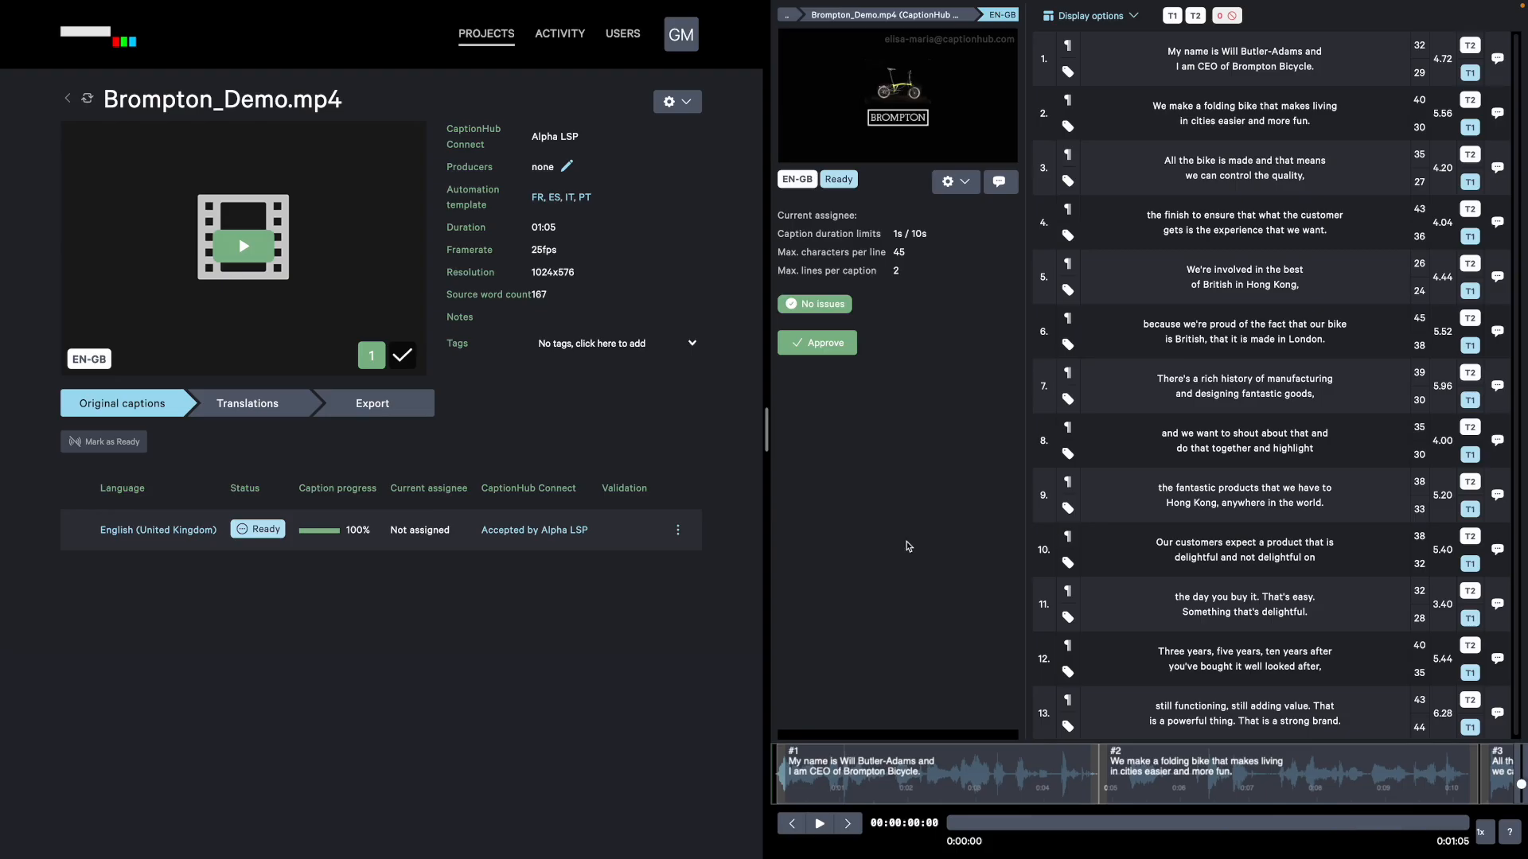
pyautogui.click(1275, 79)
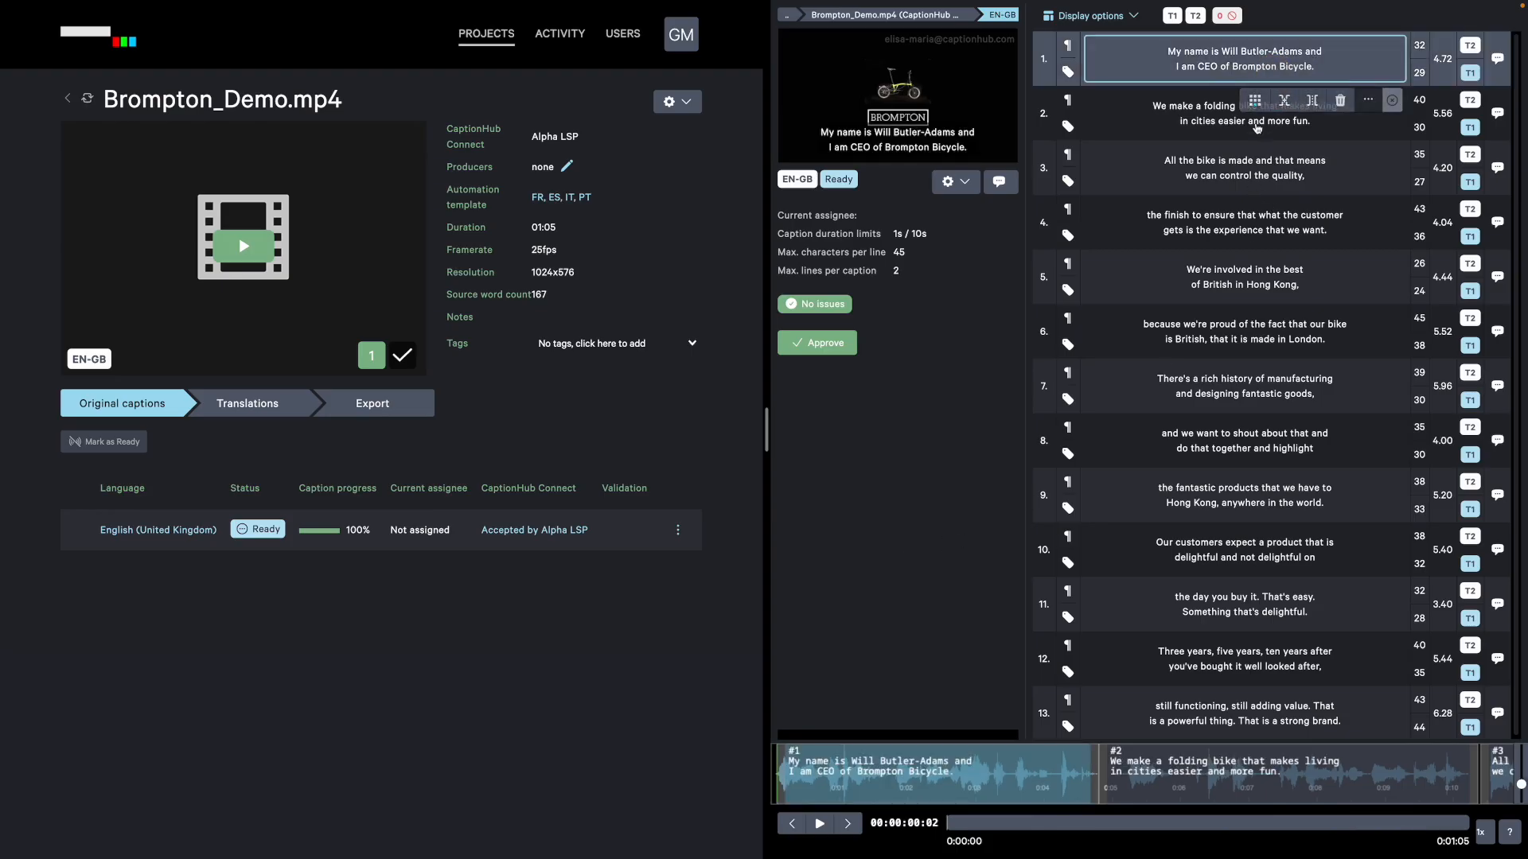
pyautogui.click(1255, 126)
pyautogui.click(1257, 182)
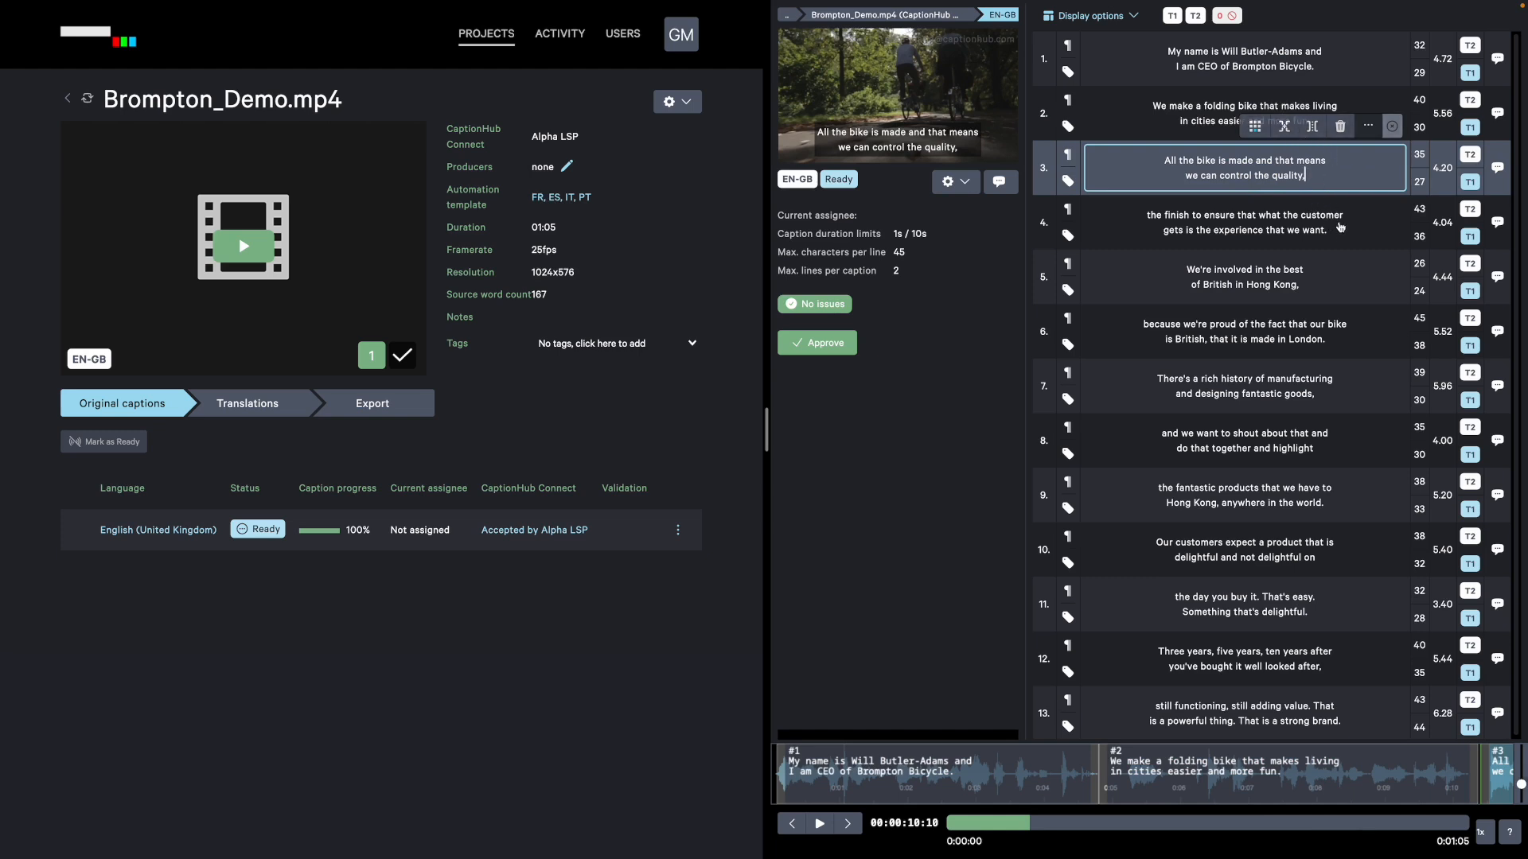
pyautogui.click(1341, 228)
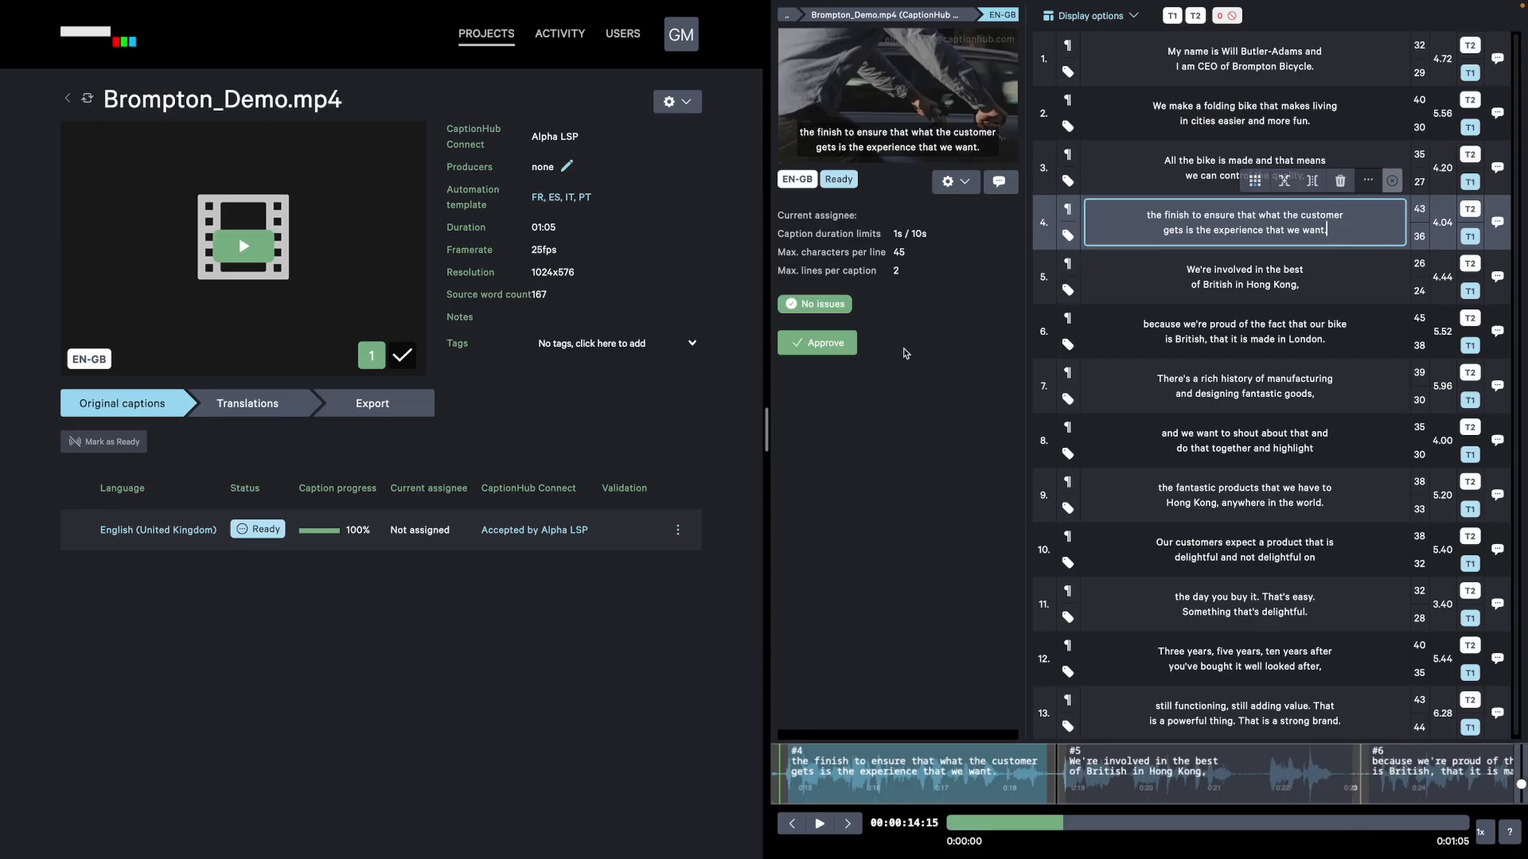
# - Approve the English (United Kingdom) captions without a comment and return to the vendor's project page
pyautogui.click(834, 344)
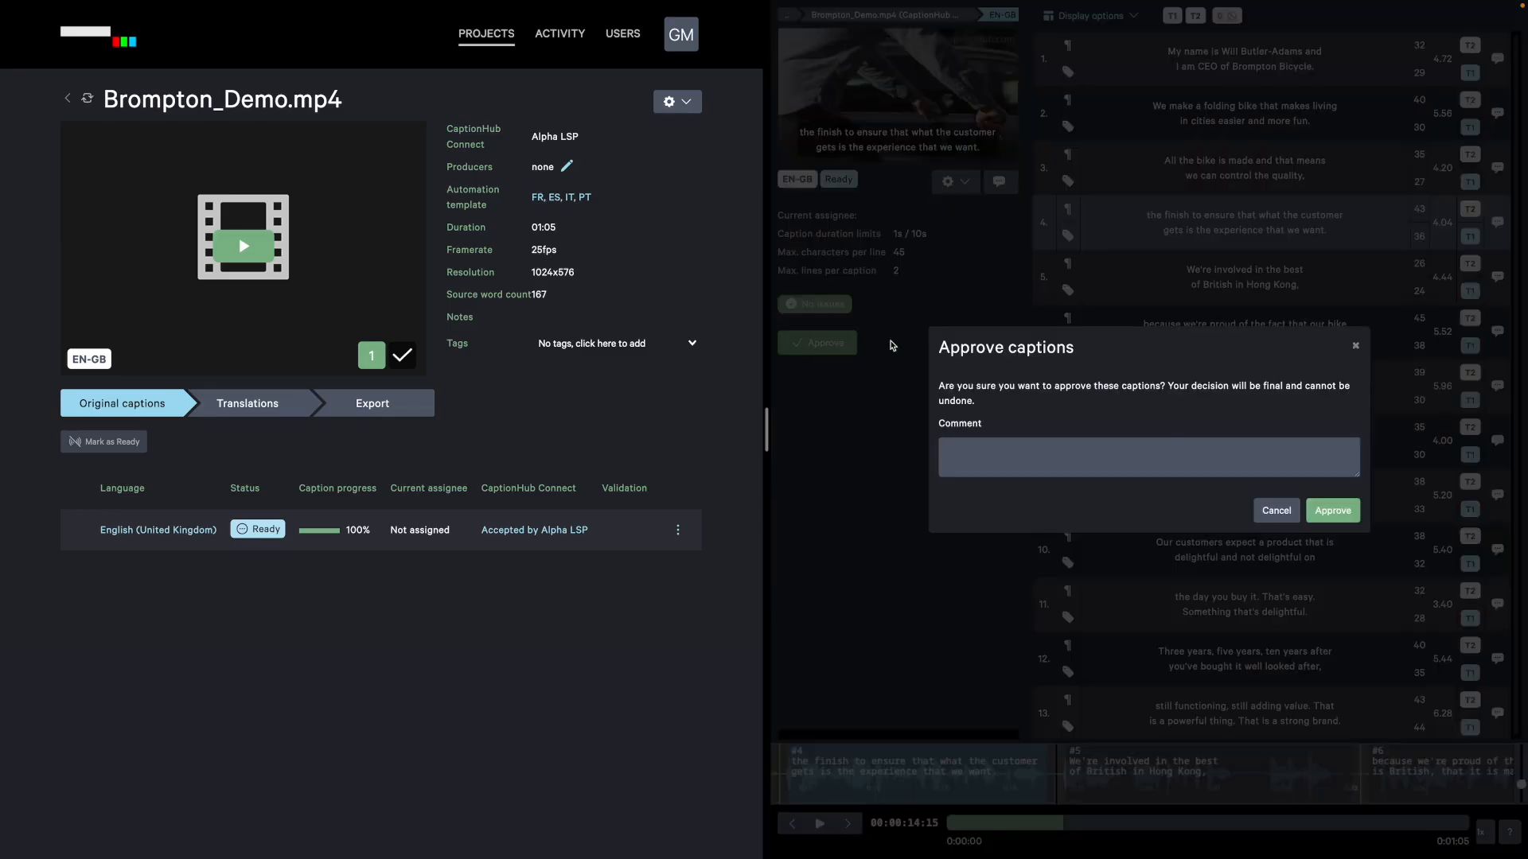
pyautogui.click(1331, 510)
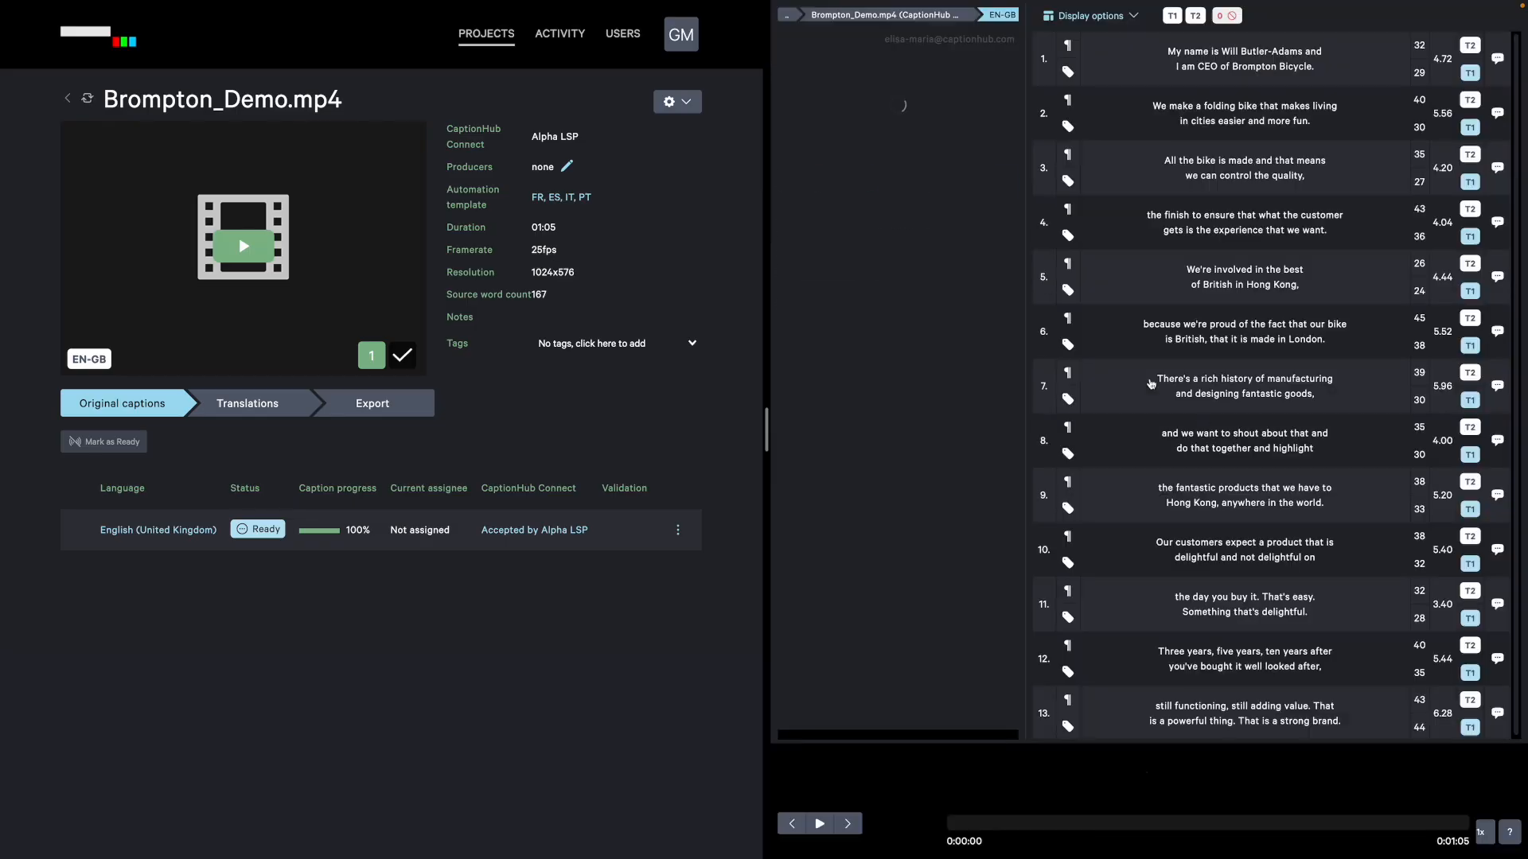
pyautogui.click(904, 20)
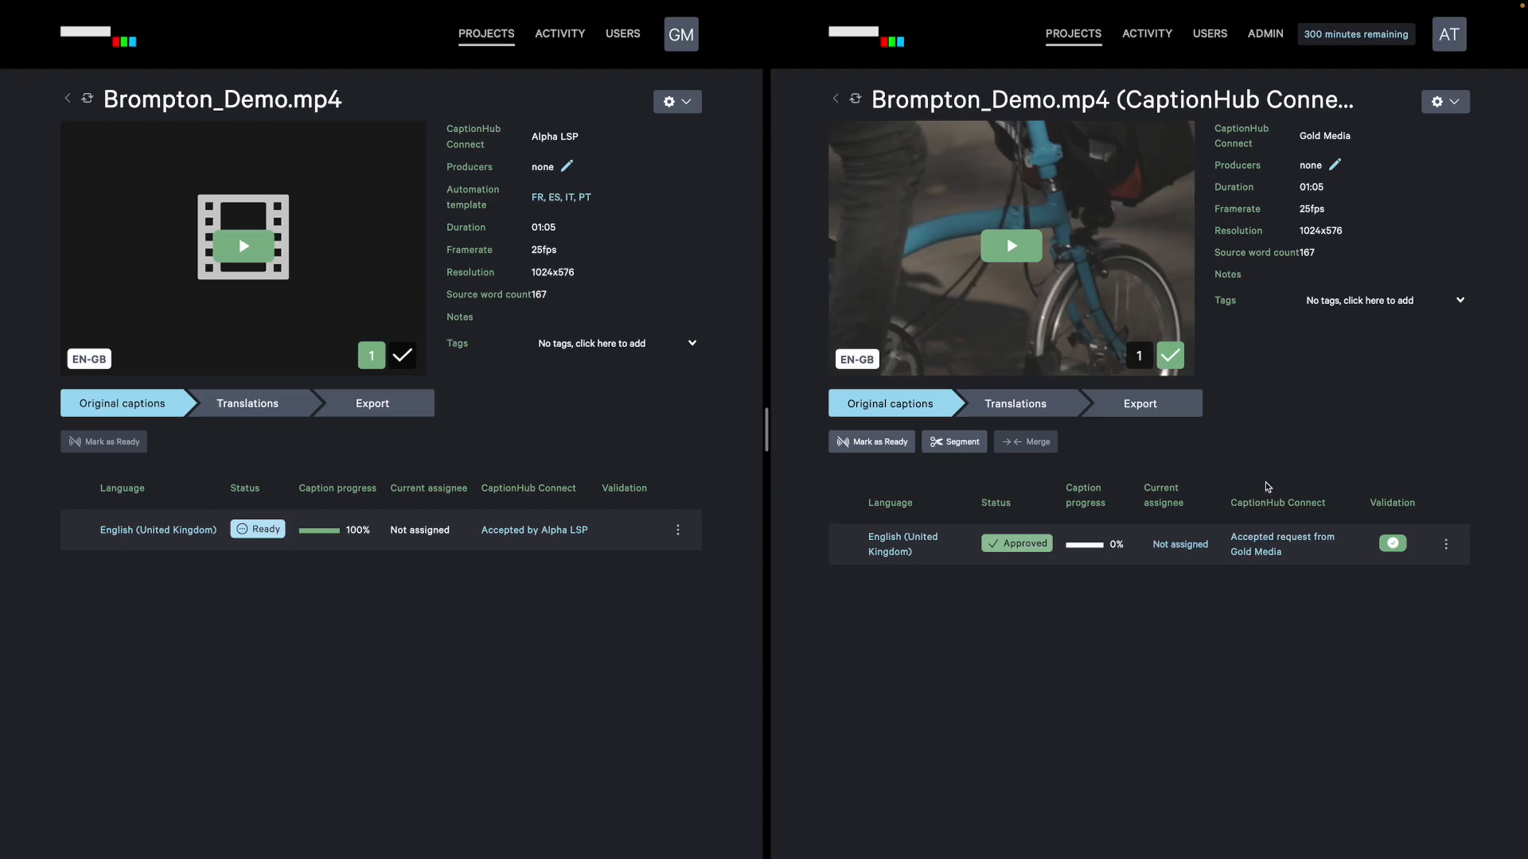
# - Submit the approved English (United Kingdom) captions to the client Gold Media
pyautogui.click(1249, 542)
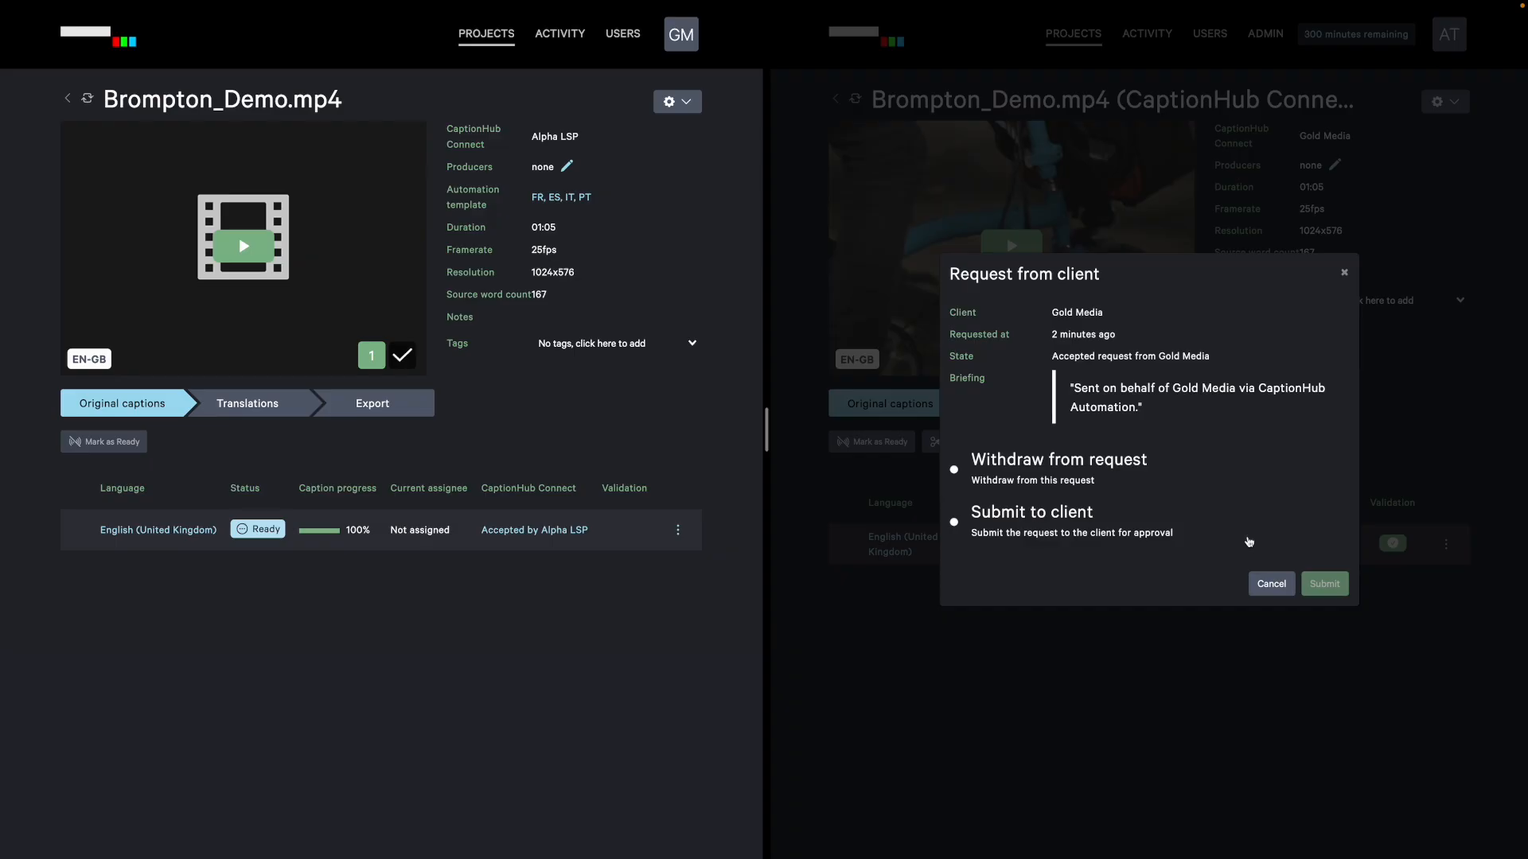
pyautogui.click(954, 524)
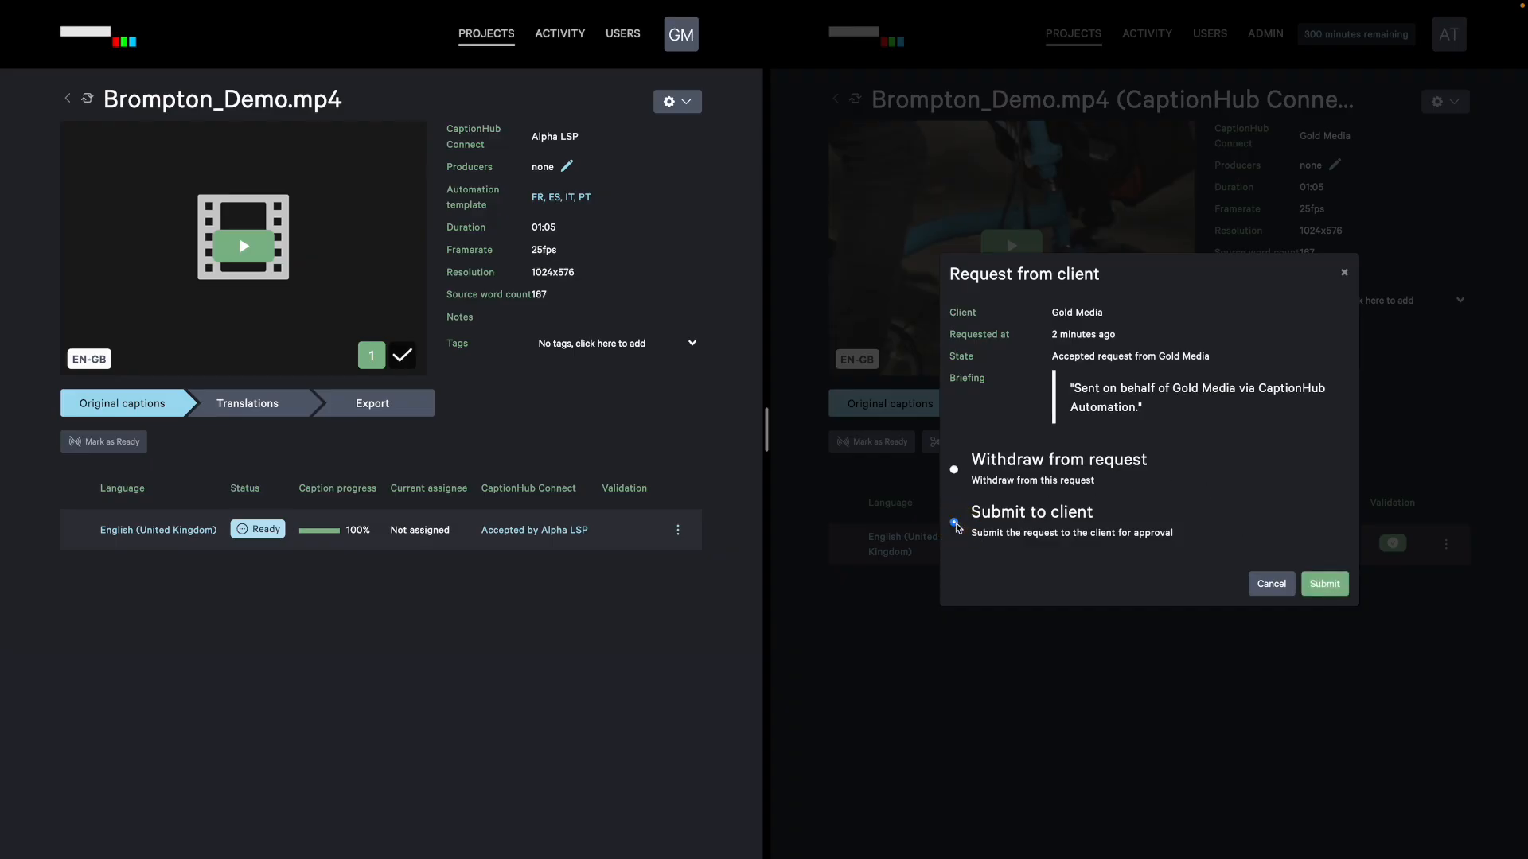
pyautogui.click(1336, 586)
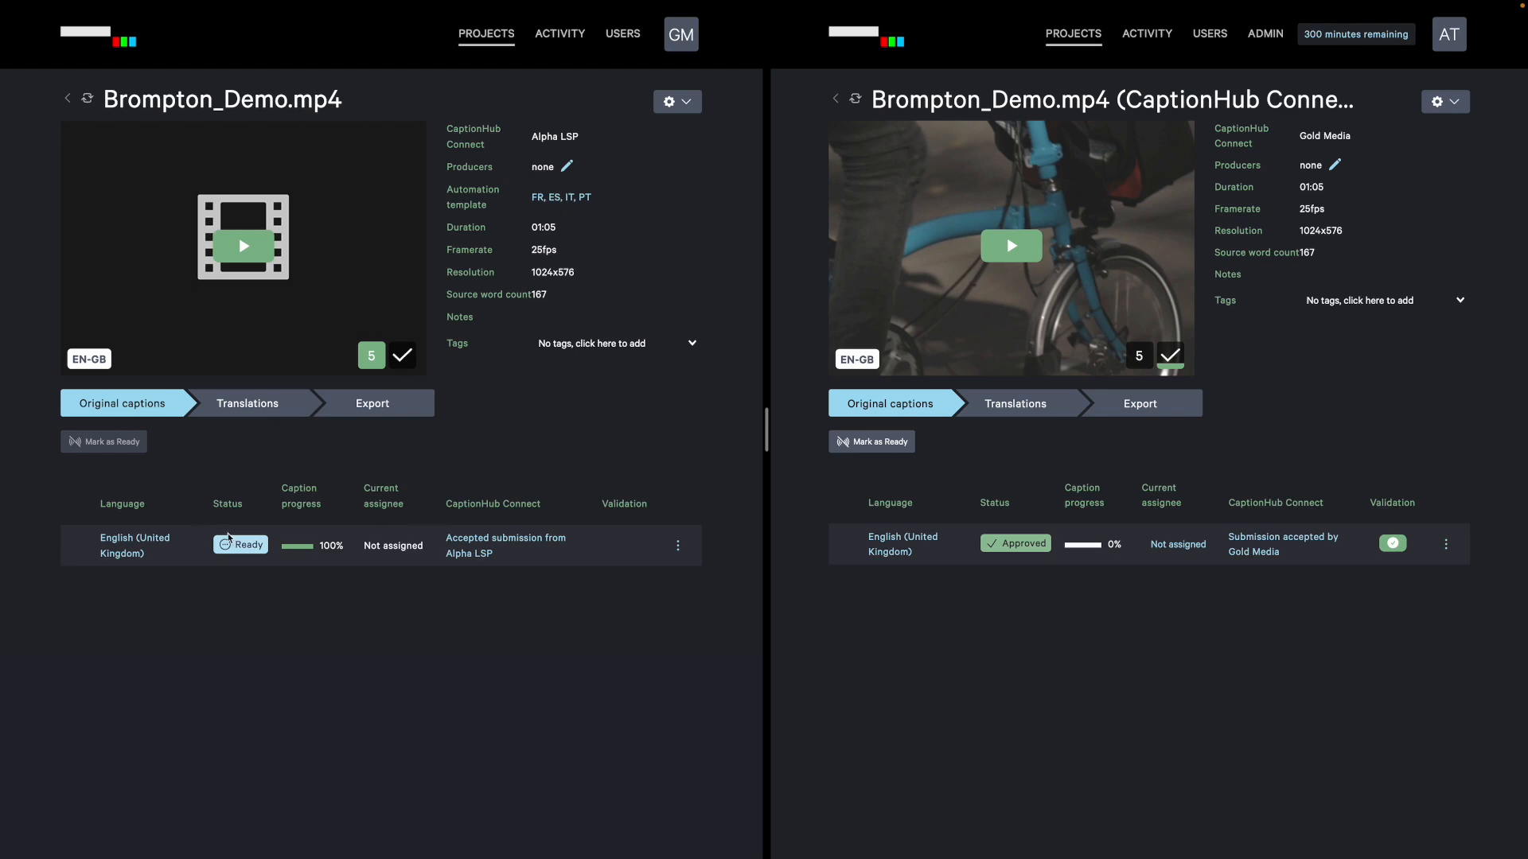
# - Show the translations in both the client and vendor projects, and accept Gold Media's French (France) request as the vendor
pyautogui.click(258, 404)
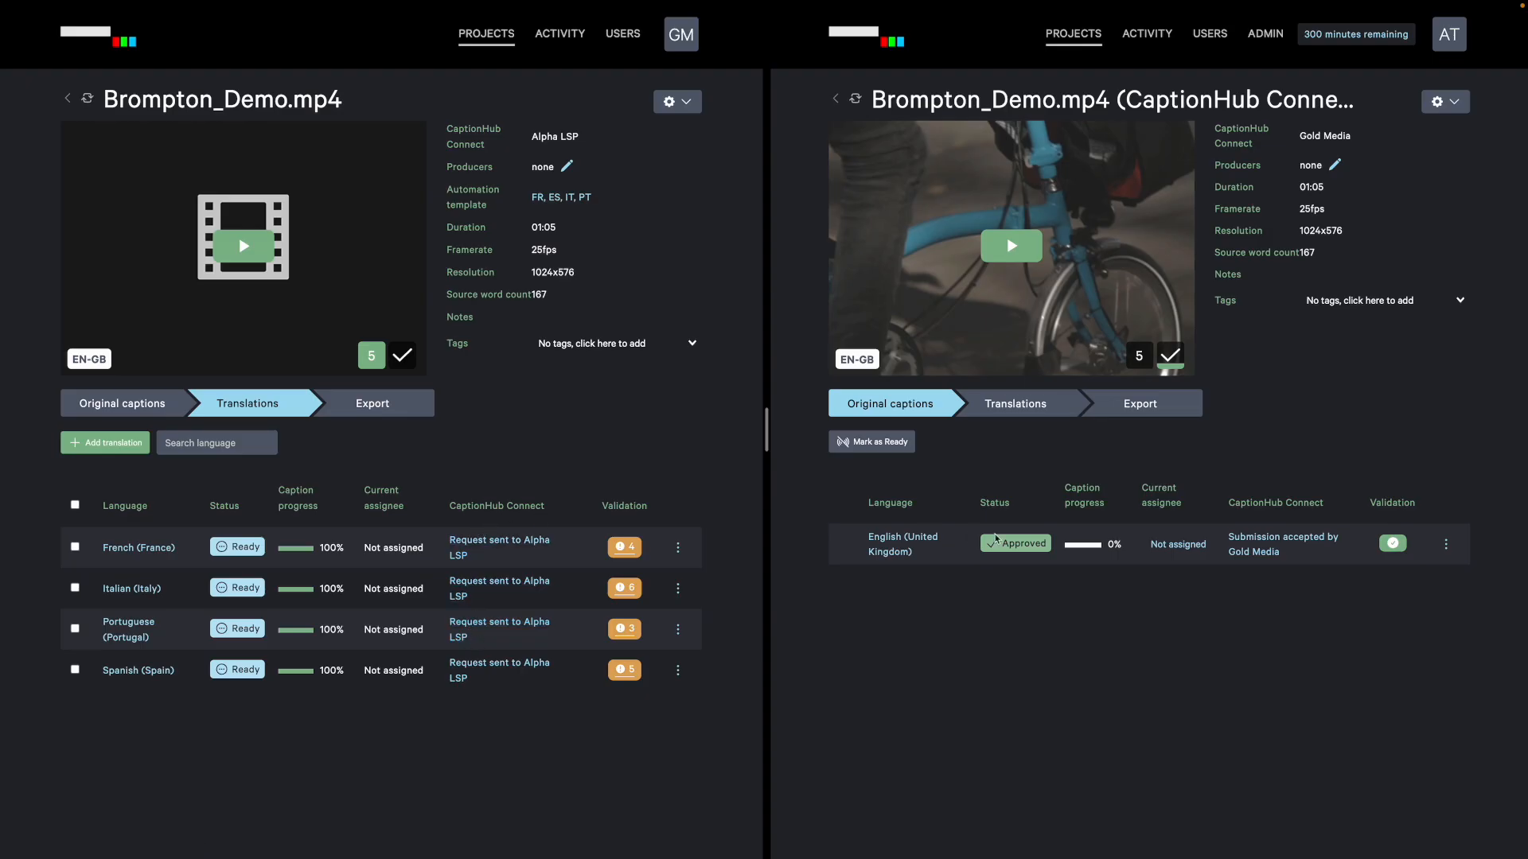
pyautogui.click(1009, 404)
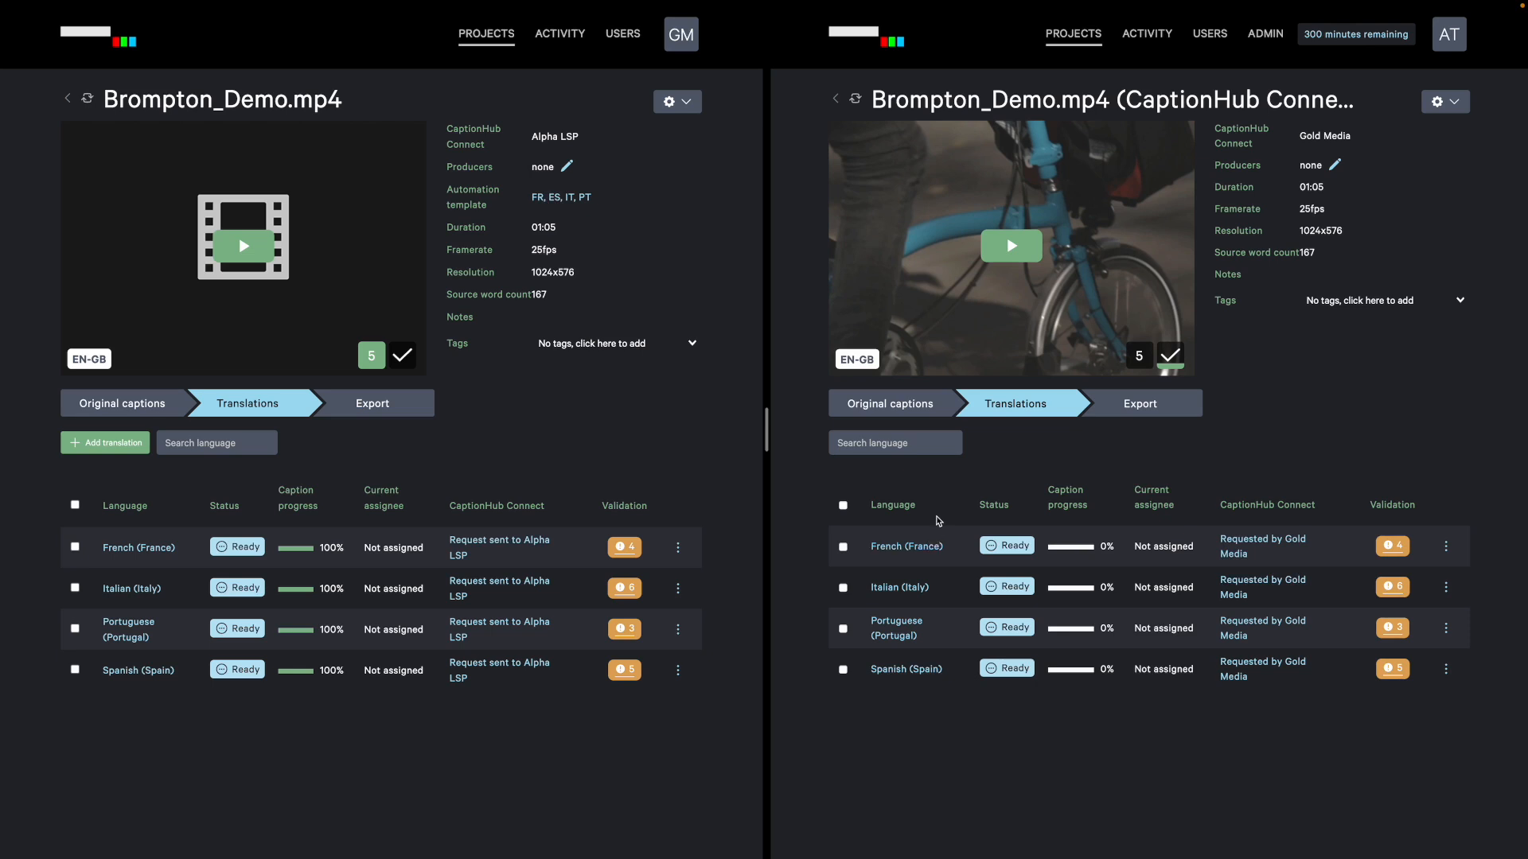
pyautogui.click(1238, 543)
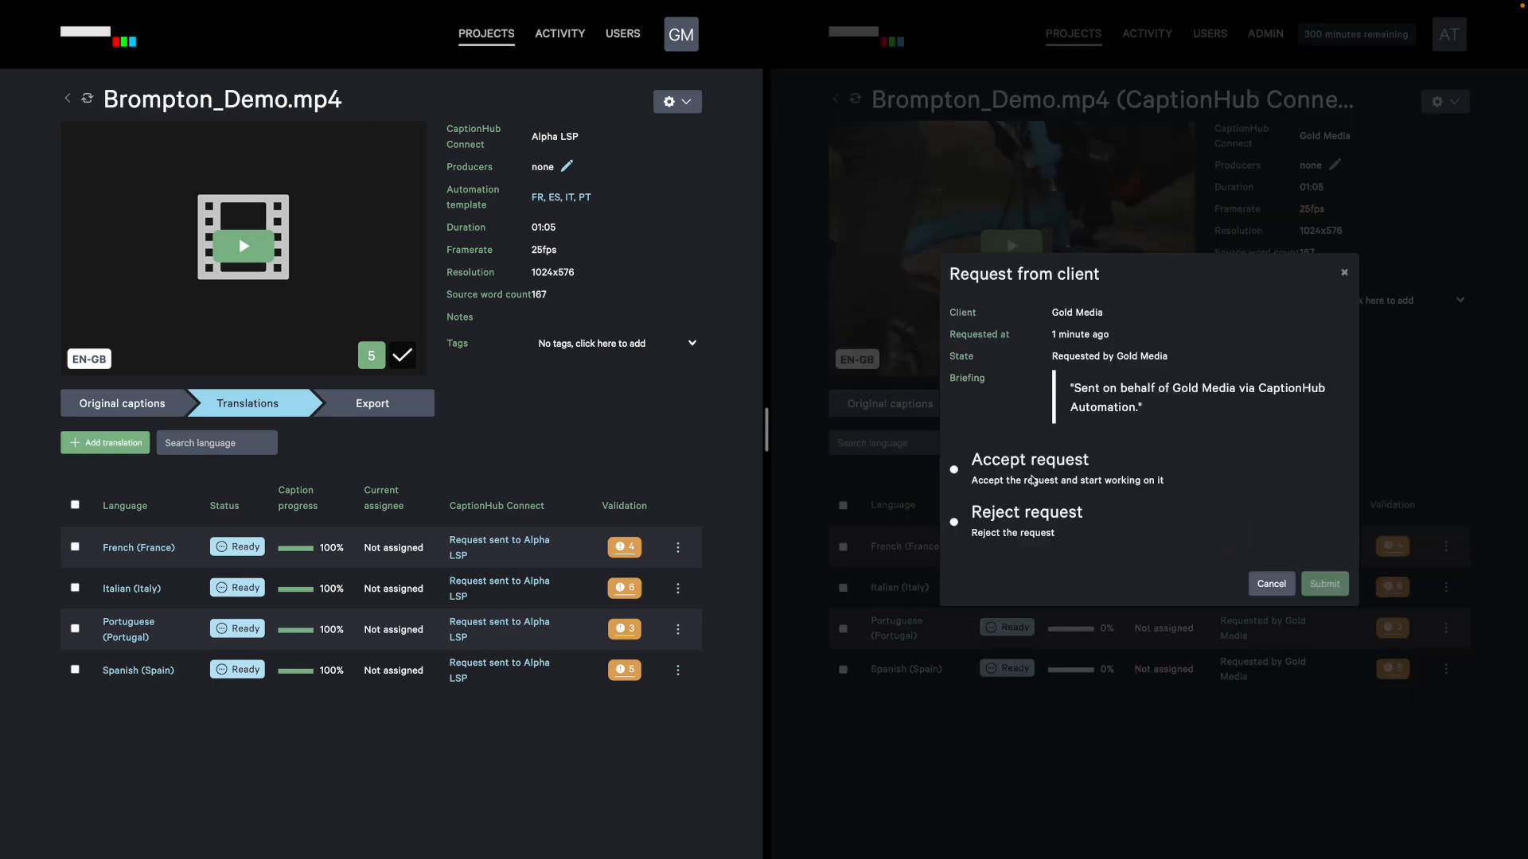
pyautogui.click(954, 470)
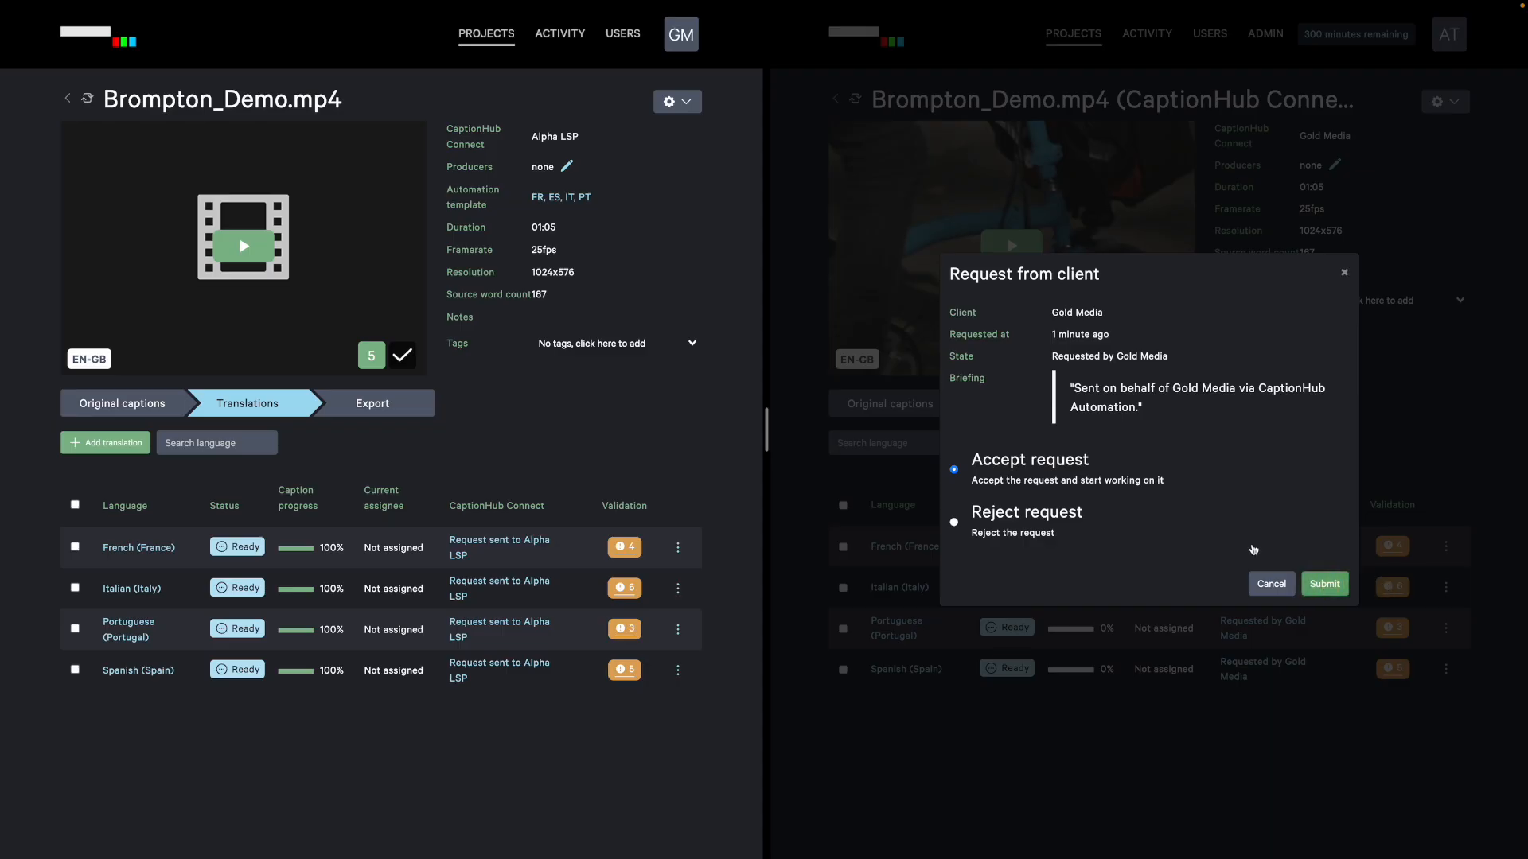
pyautogui.click(1323, 584)
# - Open the French (France) translation in the vendor's editor and review captions among the first five against the English source
pyautogui.click(903, 547)
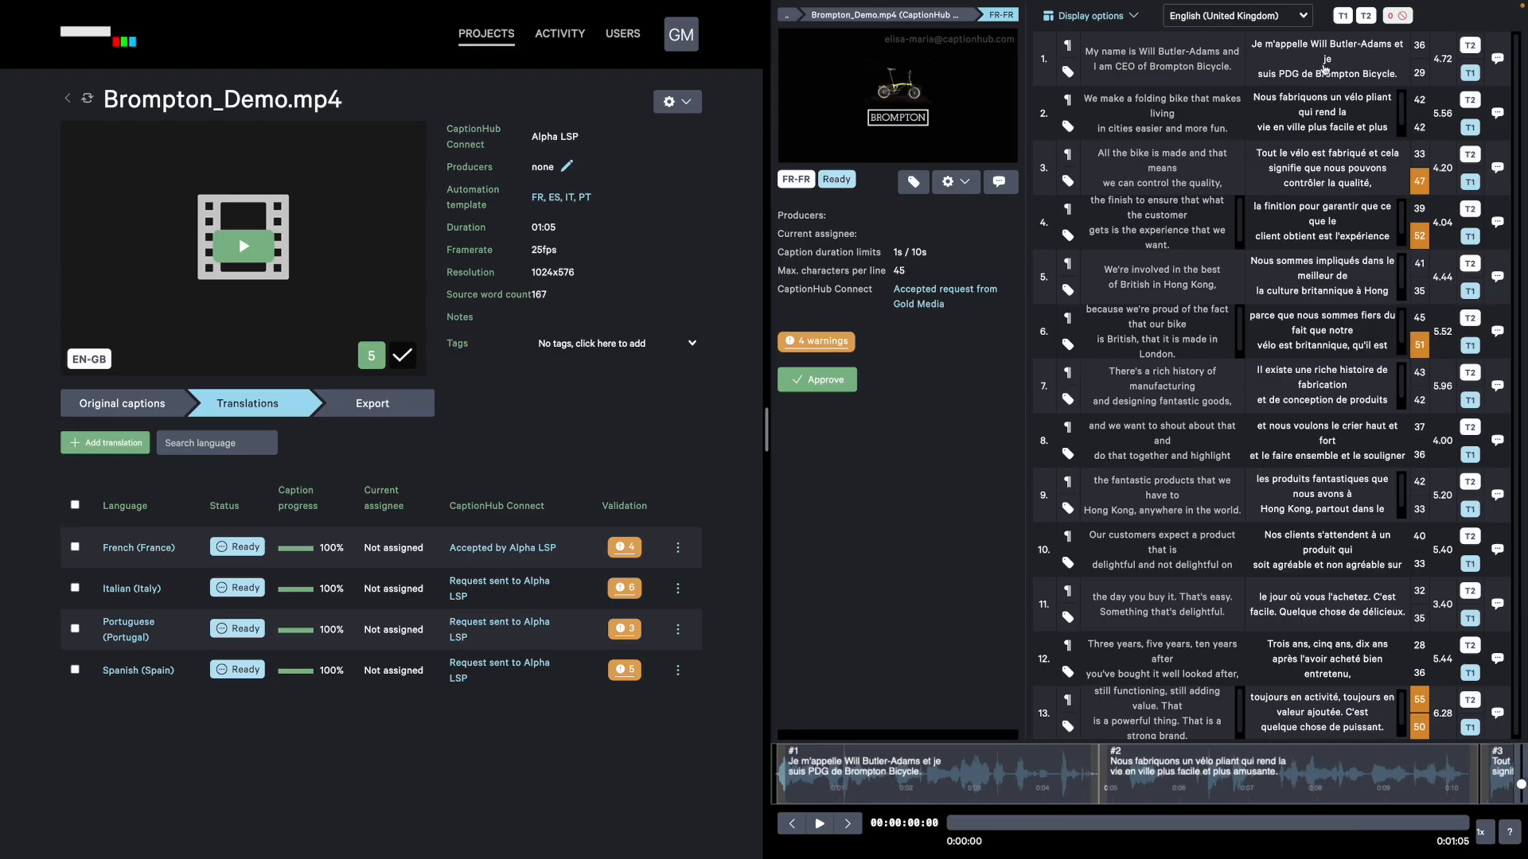
pyautogui.click(1325, 70)
pyautogui.click(1345, 159)
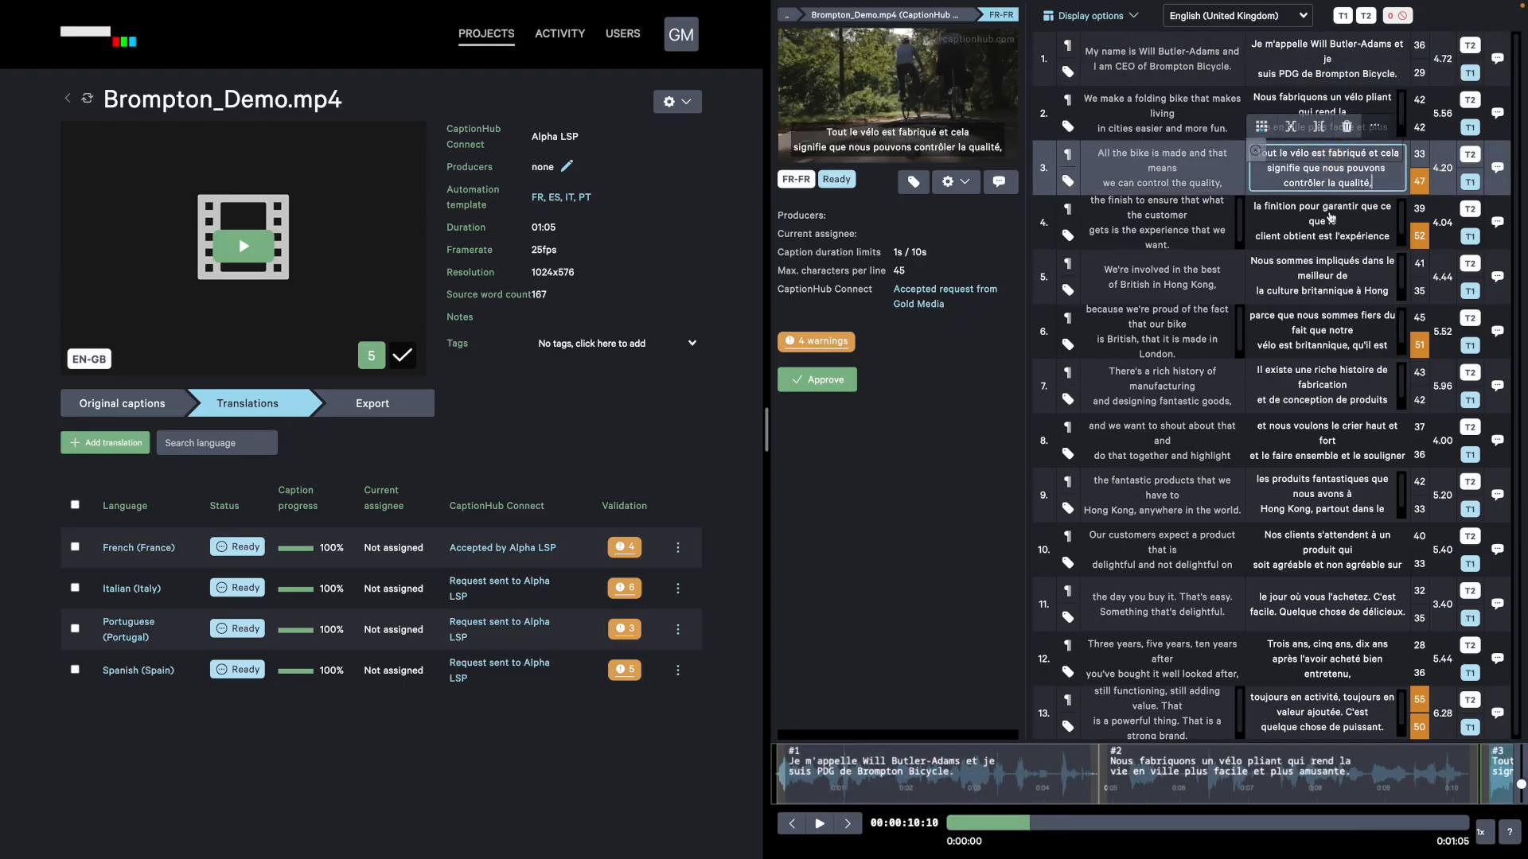
pyautogui.click(1331, 217)
pyautogui.click(1330, 276)
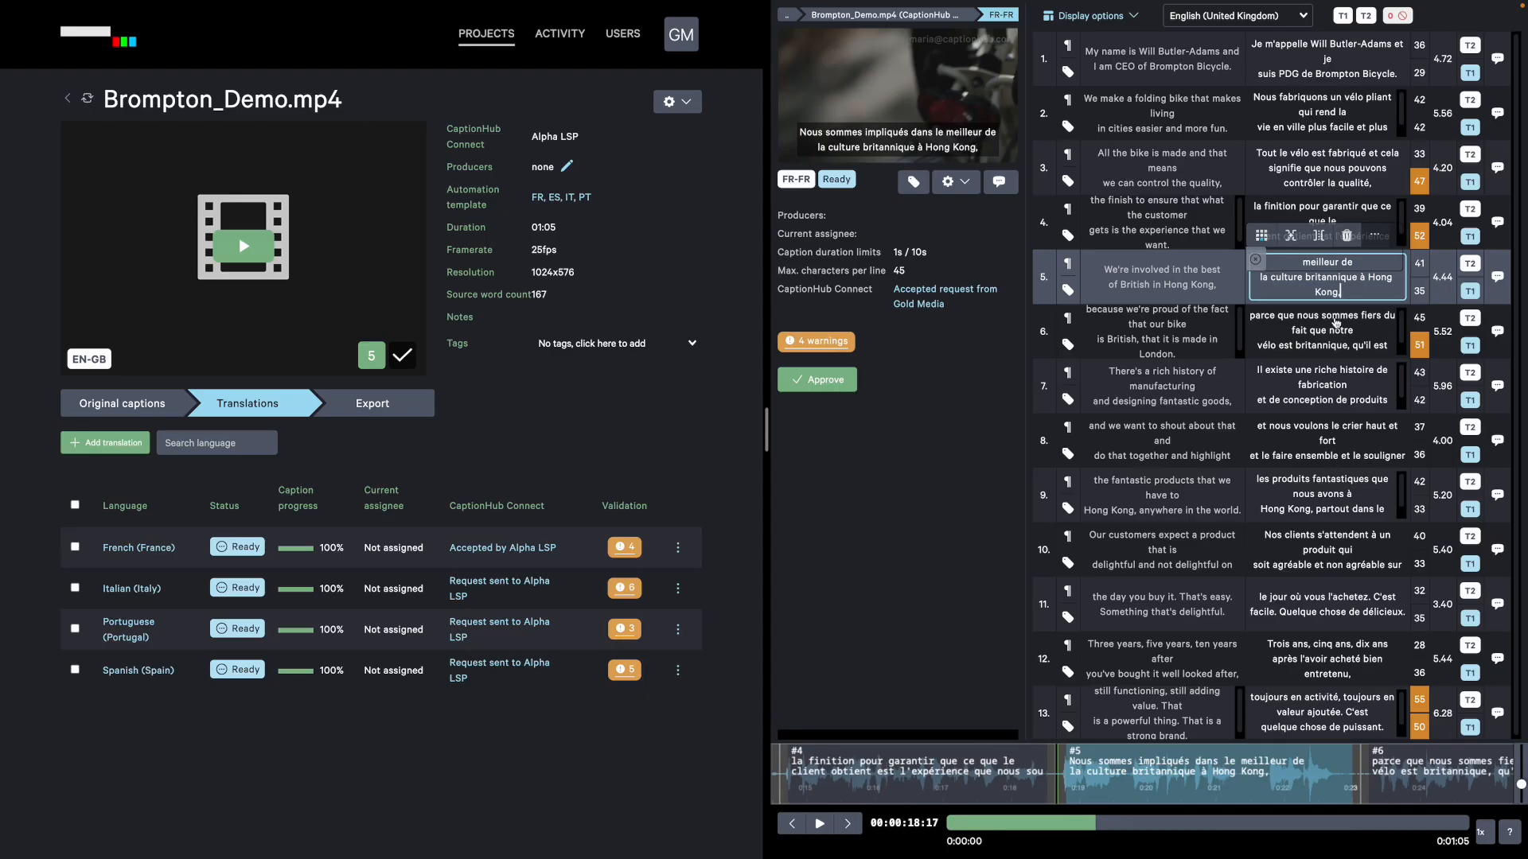
# - Approve the French (France) captions without a comment and return to the vendor project's translations
pyautogui.click(815, 381)
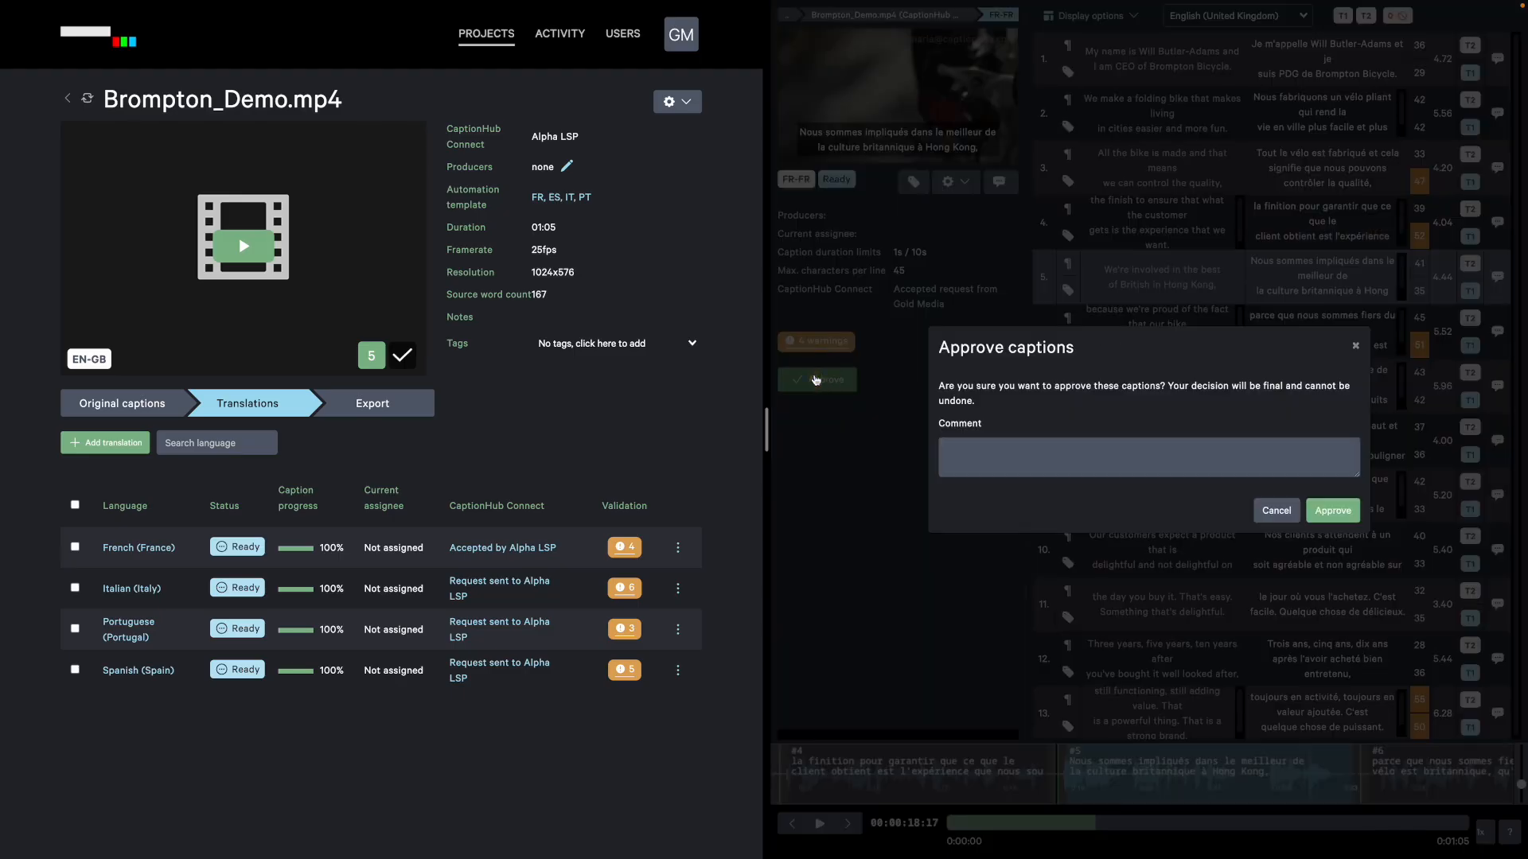
pyautogui.click(1339, 513)
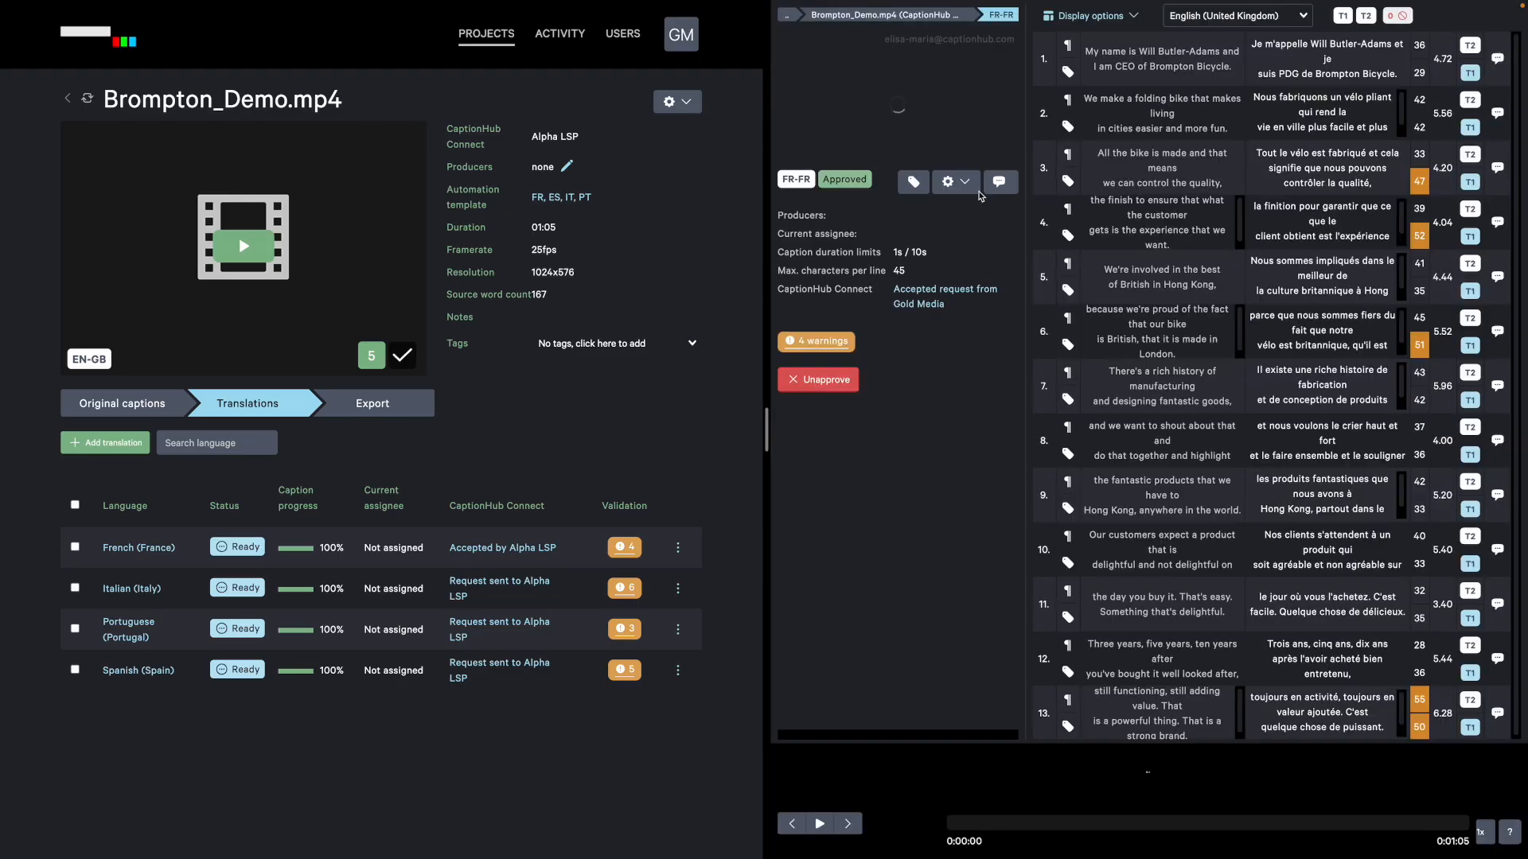
pyautogui.click(874, 16)
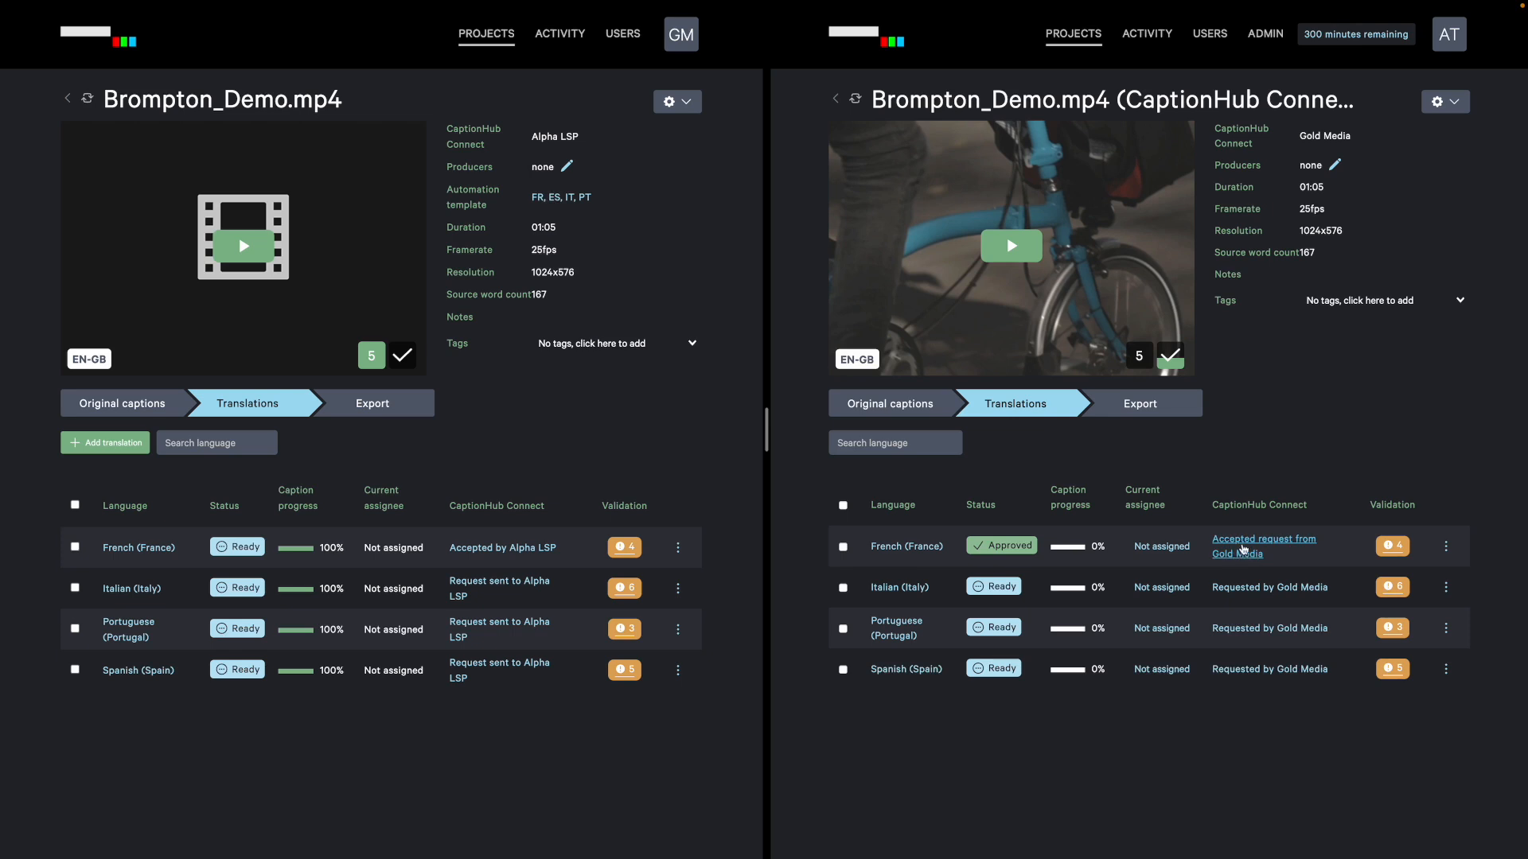
# - Submit the approved French (France) translation to the client Gold Media
pyautogui.click(1242, 545)
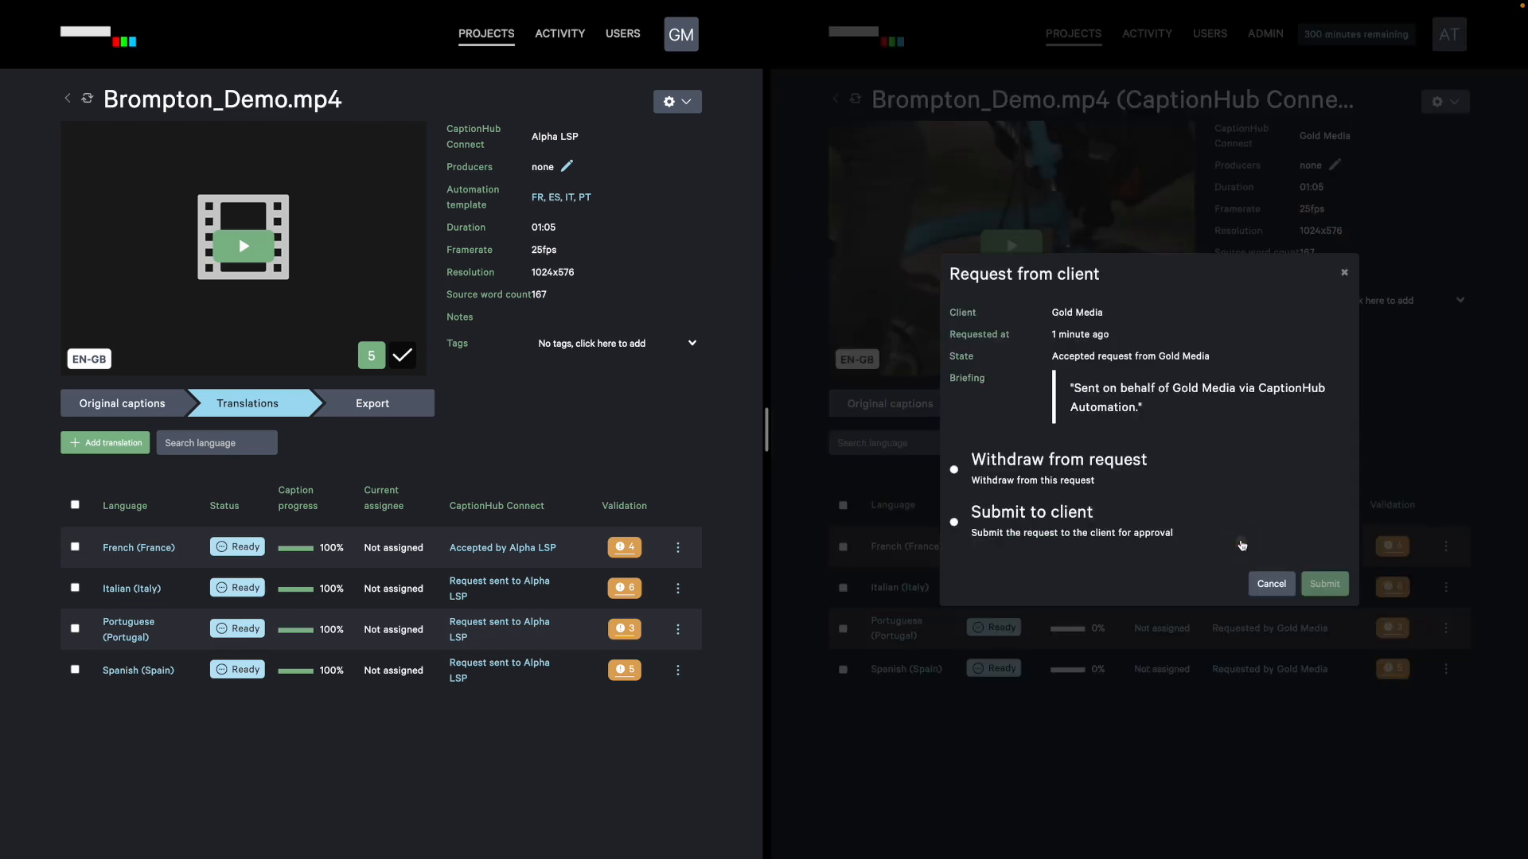
pyautogui.click(953, 522)
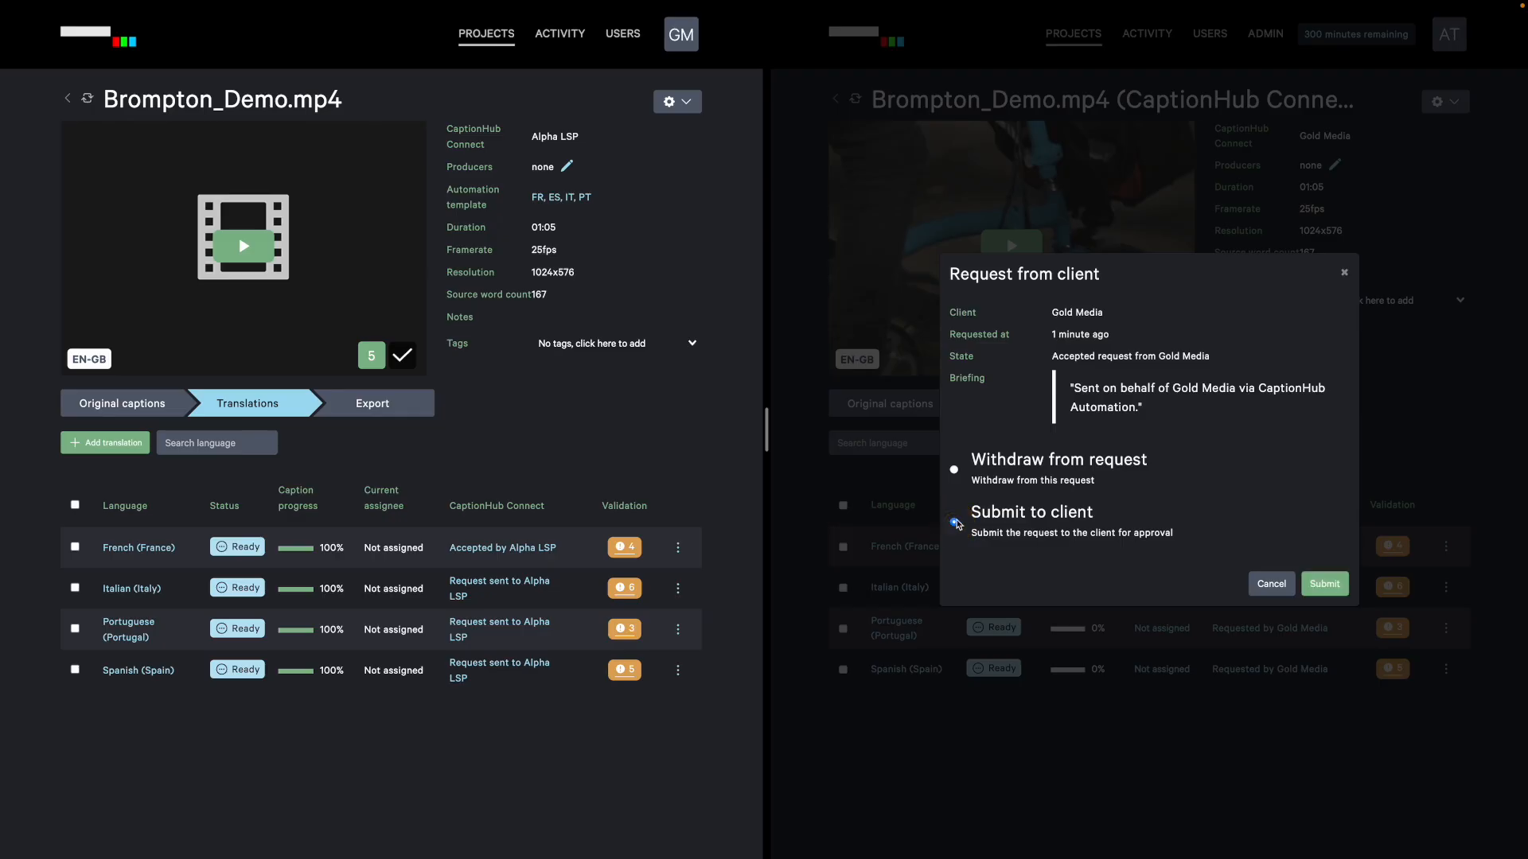
pyautogui.click(1325, 585)
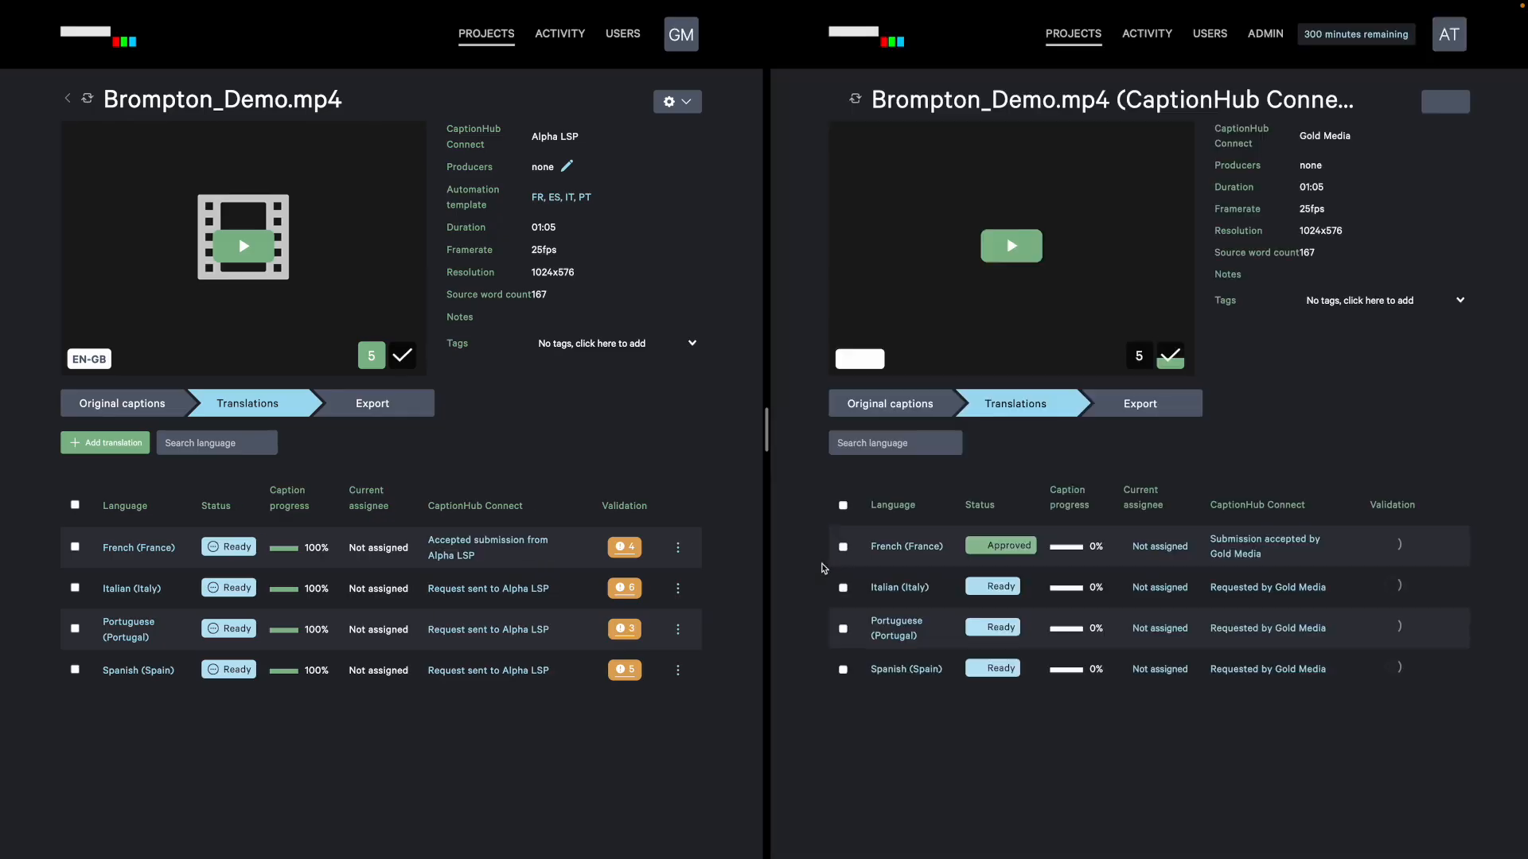